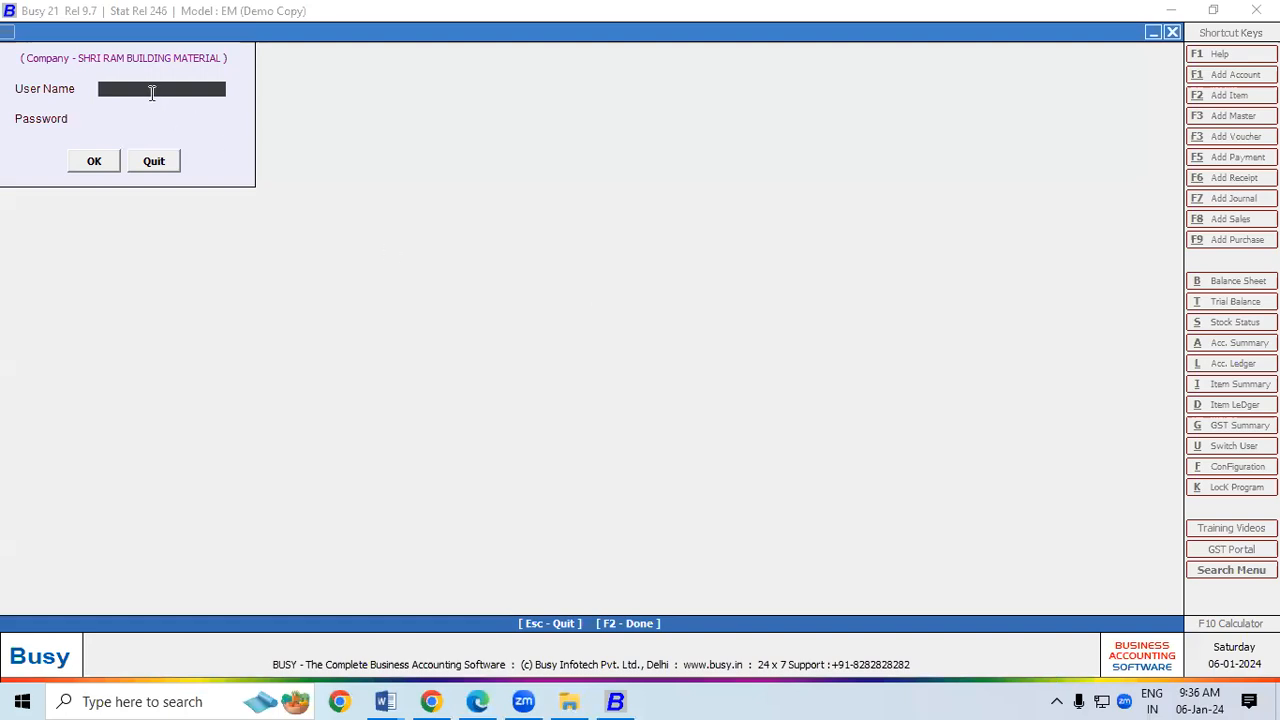
Step: Log in to Busy 21 with the user name and password
key(Return)
key(Return)
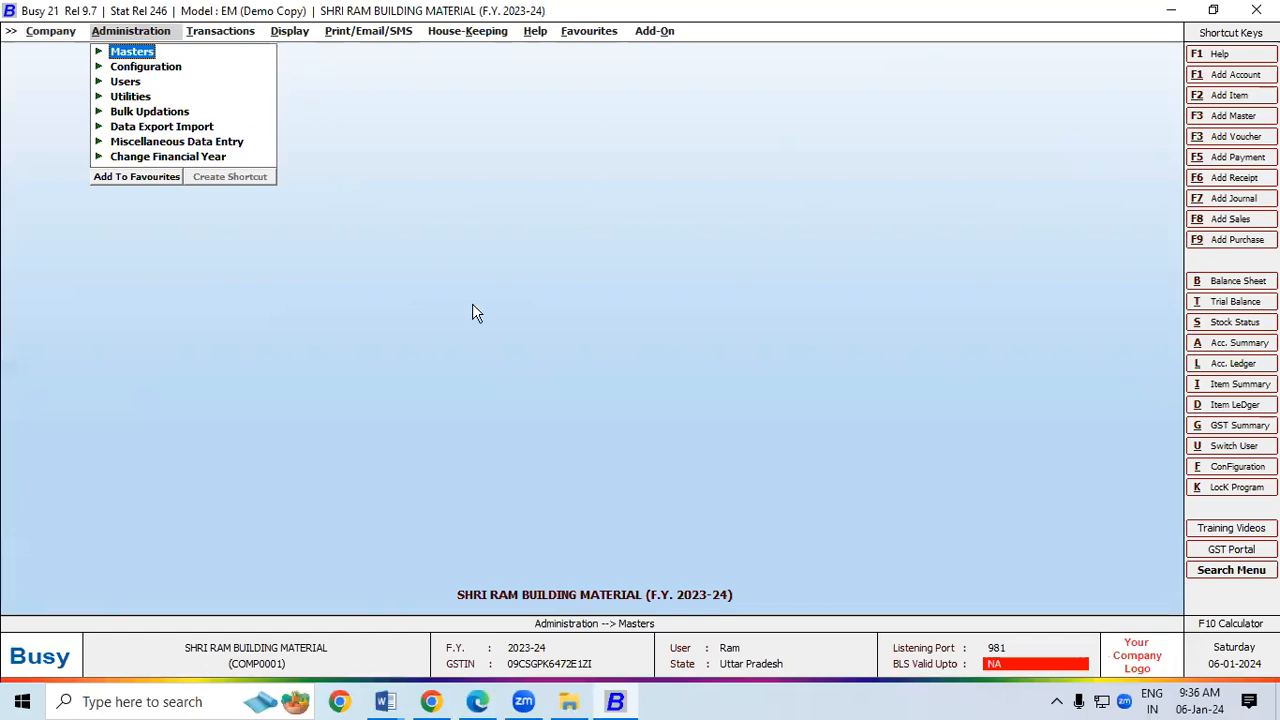
Step: Enable Parameterized Details in the Inventory features and options
click(151, 72)
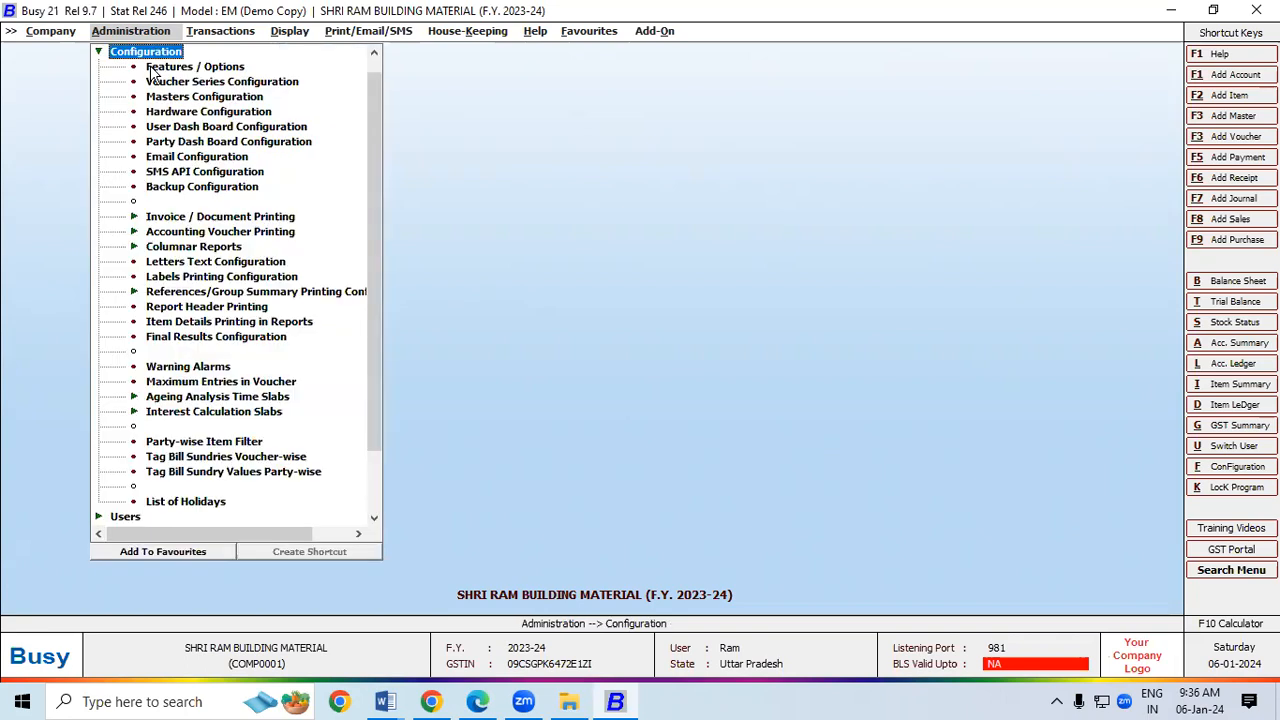
click(196, 68)
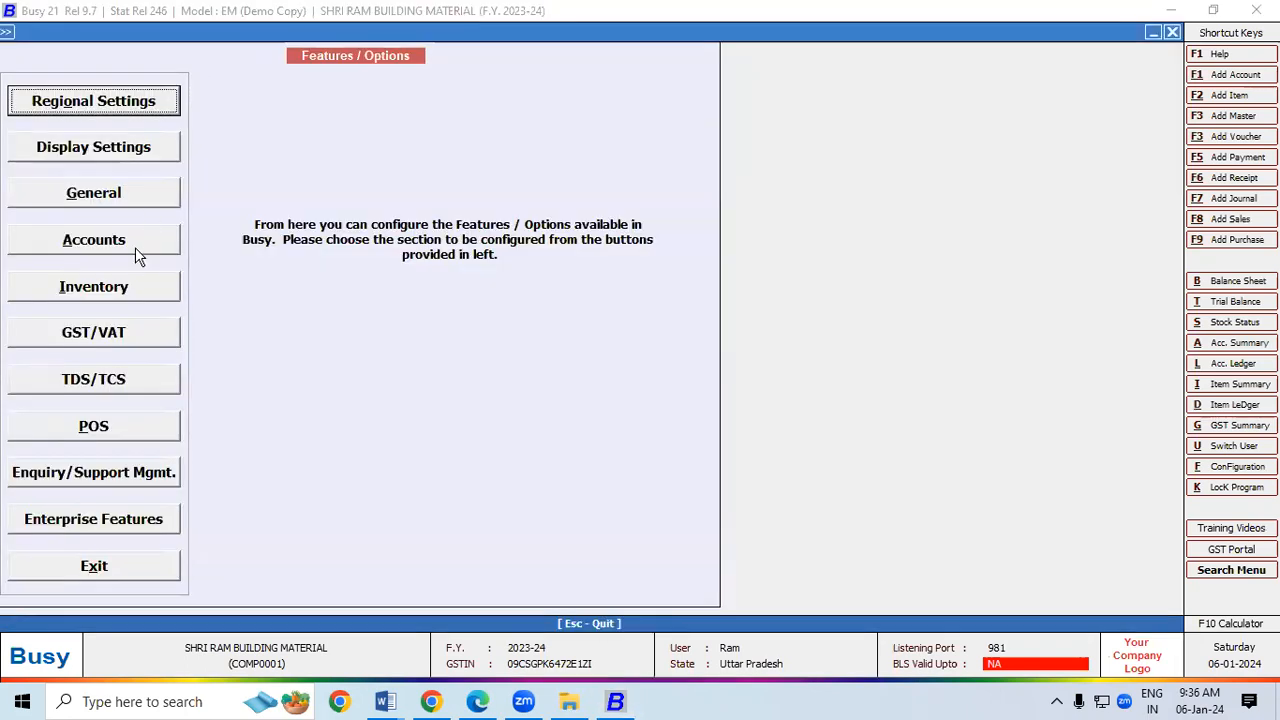
click(122, 298)
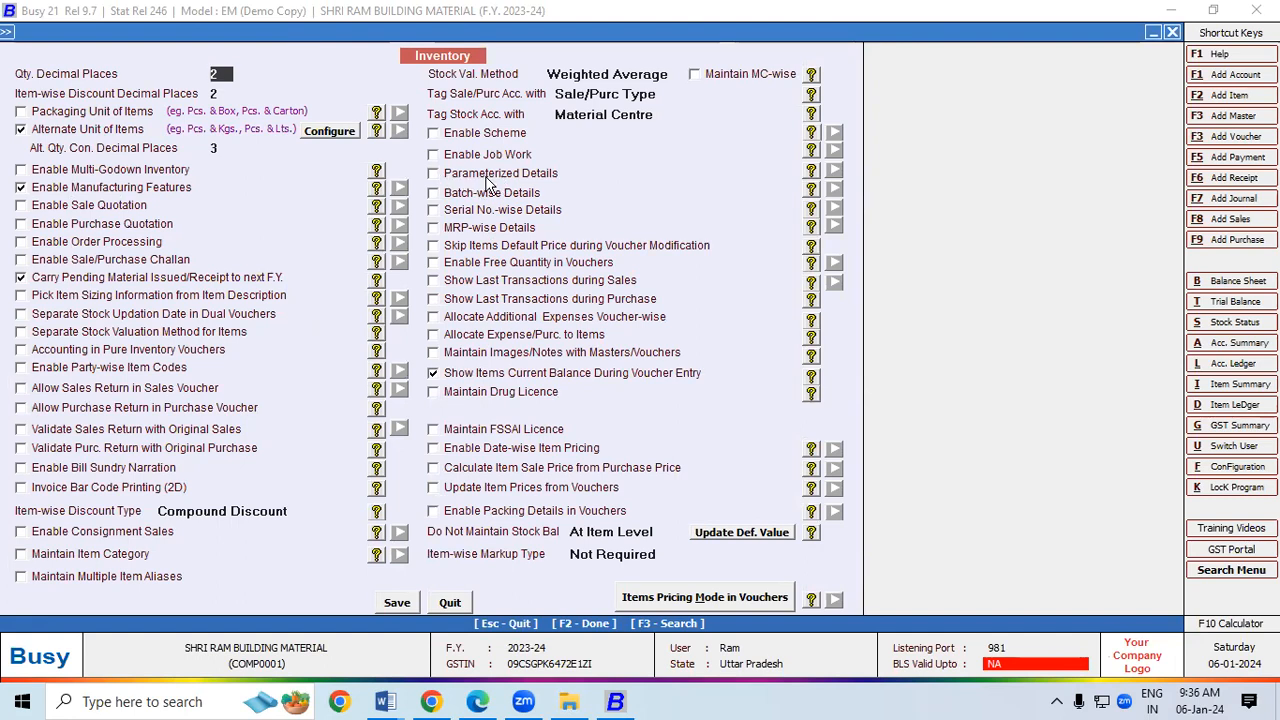
click(434, 175)
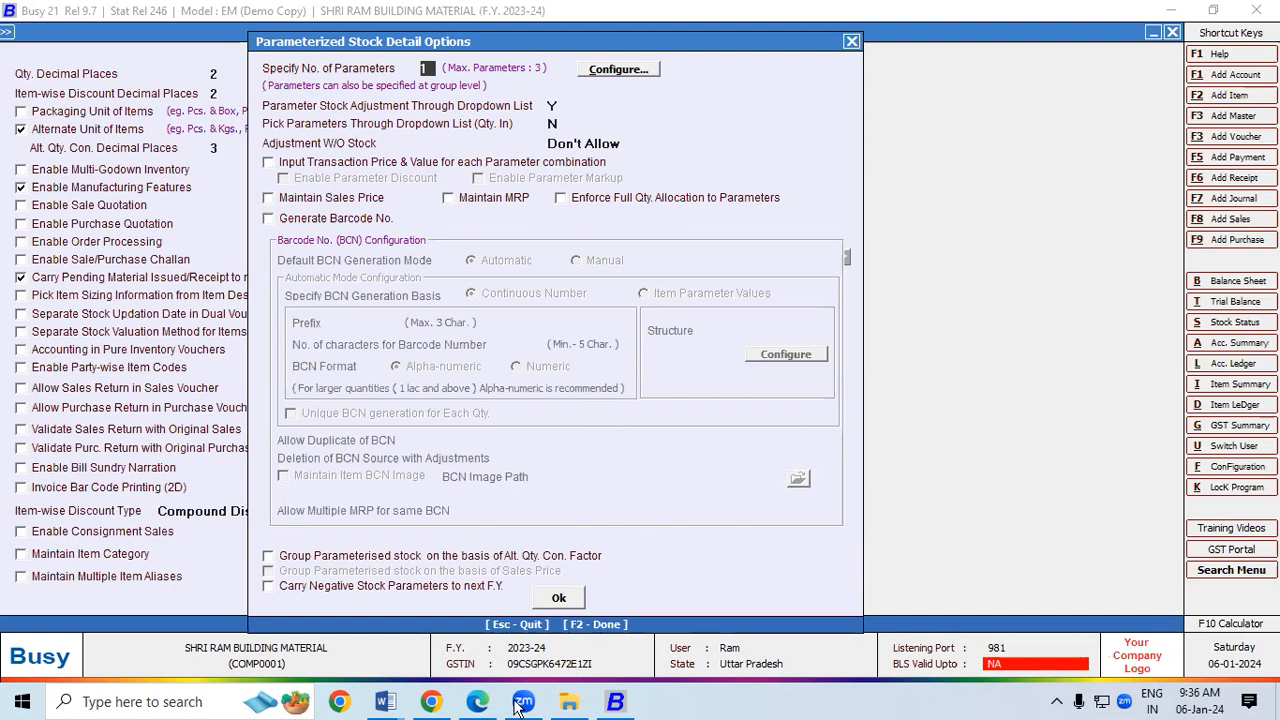
Step: Erase the ink circle and underlines on the Bata shoe line in the invoice PDF, then return to Busy
click(477, 701)
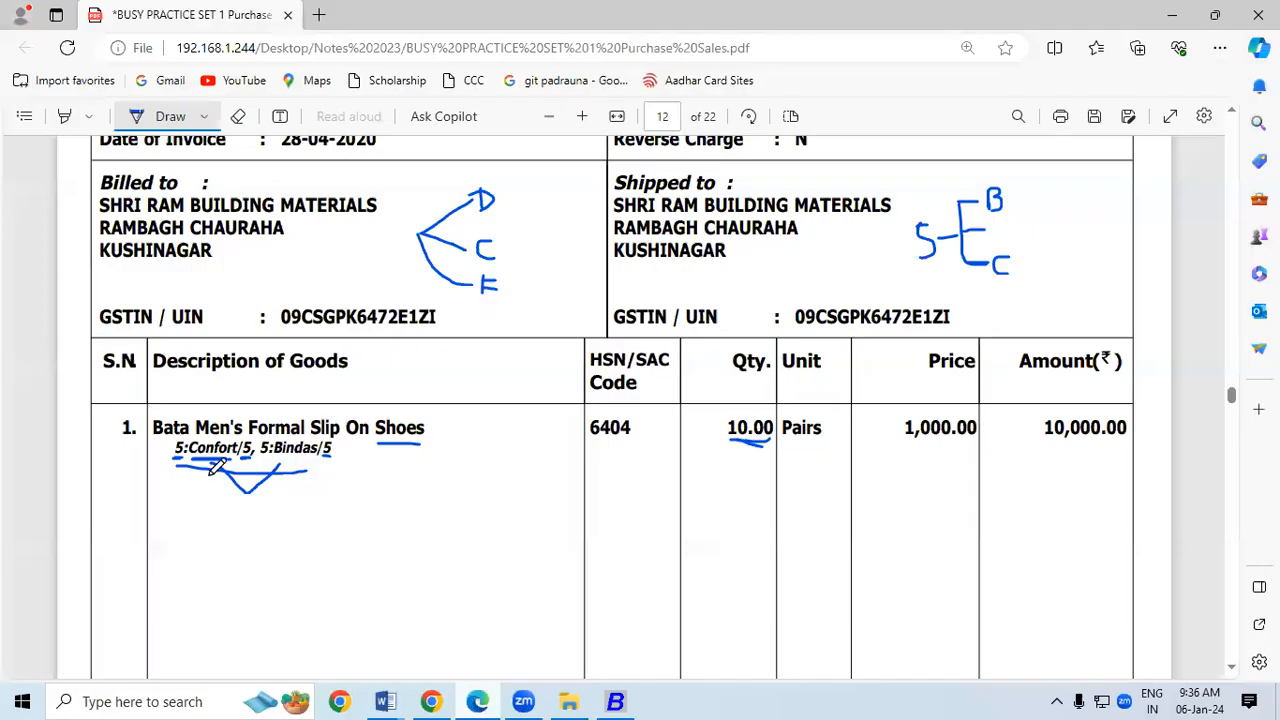
mouse_move(190, 440)
mouse_down()
mouse_move(172, 456)
mouse_move(194, 442)
mouse_up()
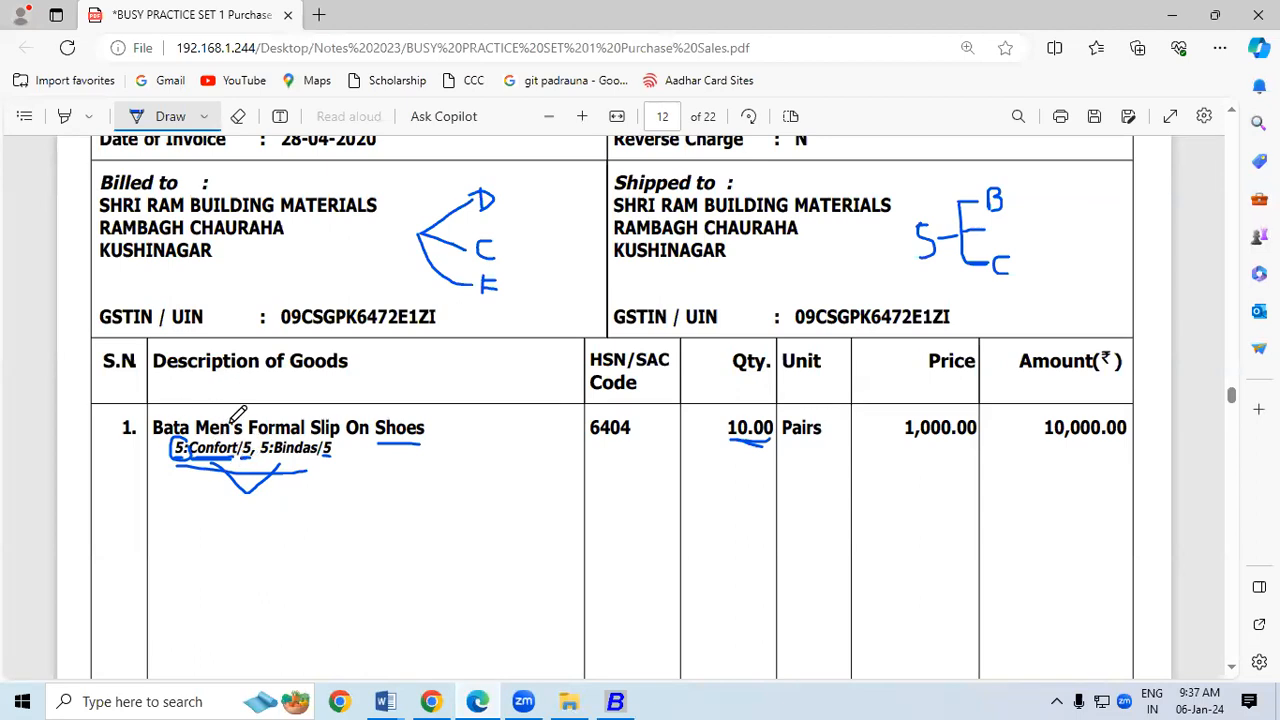
click(238, 116)
click(231, 468)
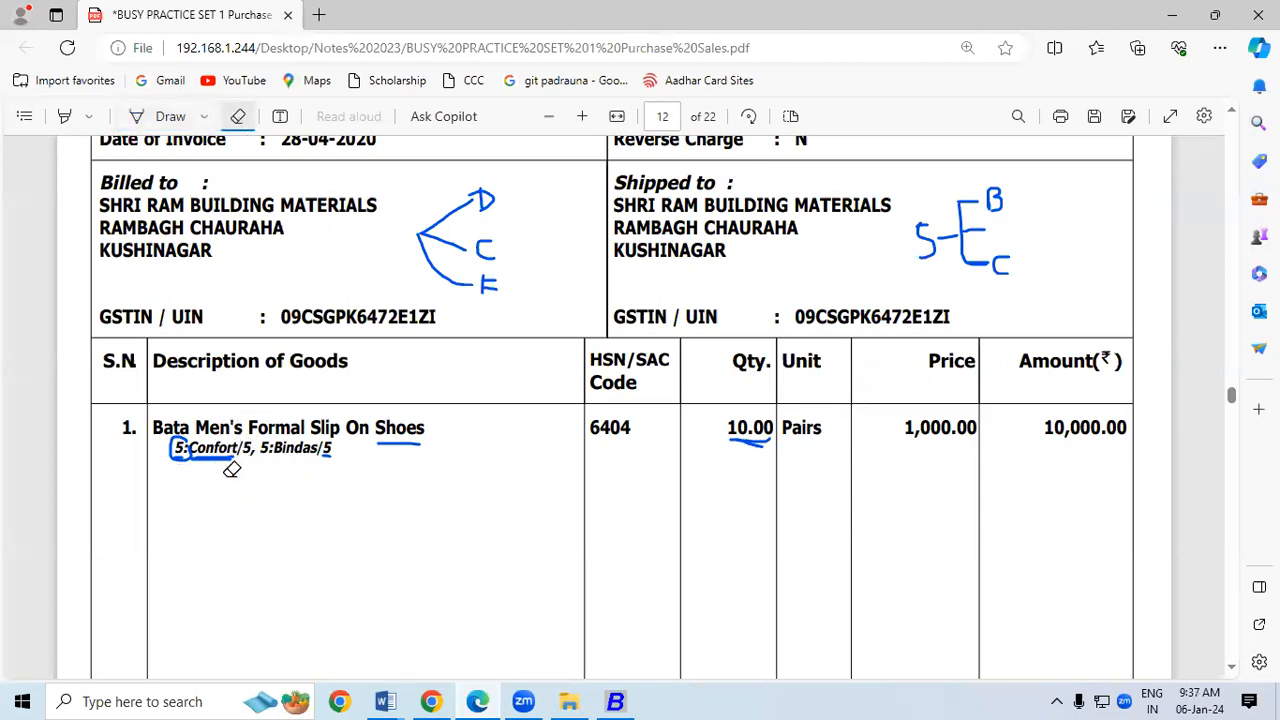
mouse_move(214, 438)
mouse_down()
mouse_move(180, 432)
mouse_move(326, 447)
mouse_up()
click(400, 440)
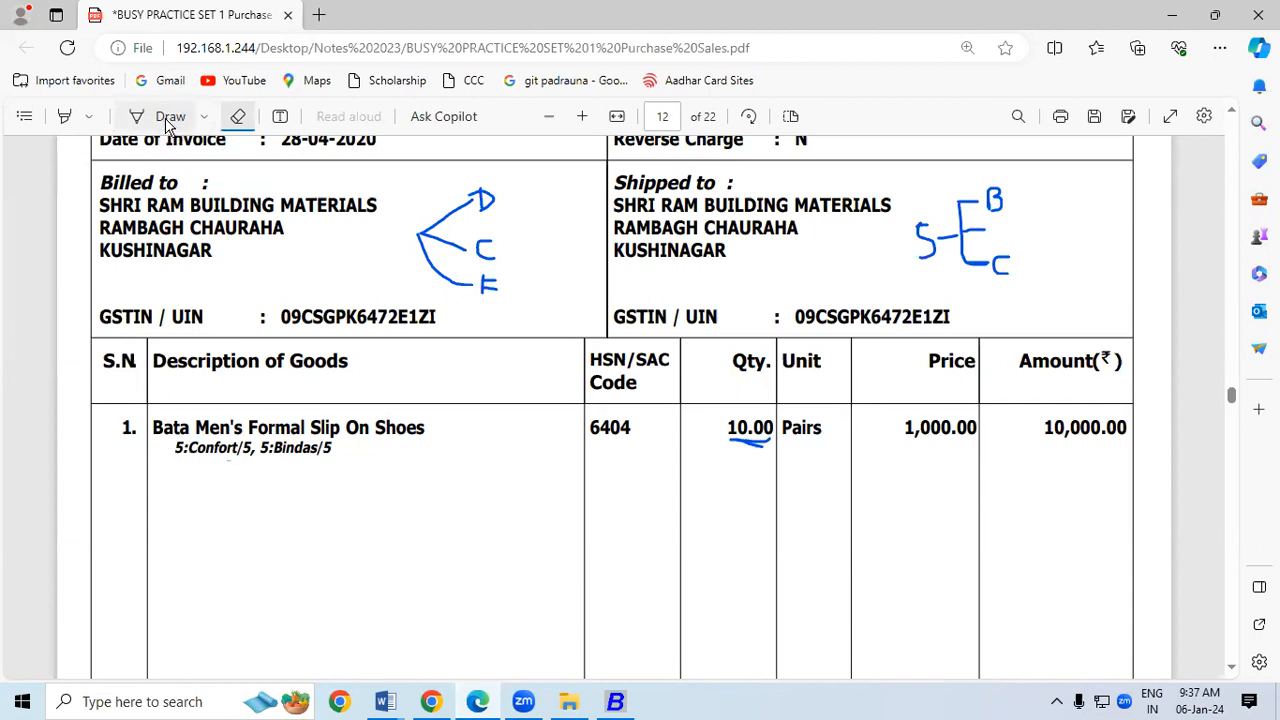
click(616, 704)
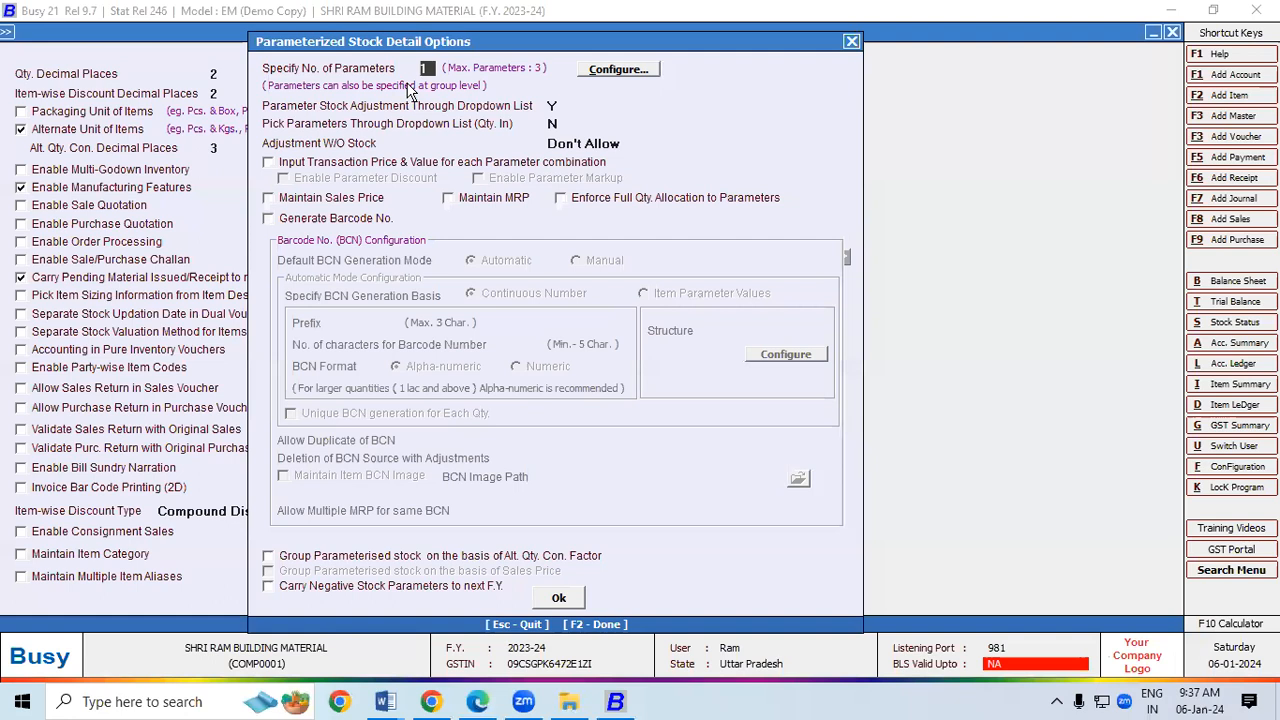
Step: Set the number of stock parameters to 3 and name Parameter 1 'Size'
text(3)
key(Return)
key(Return)
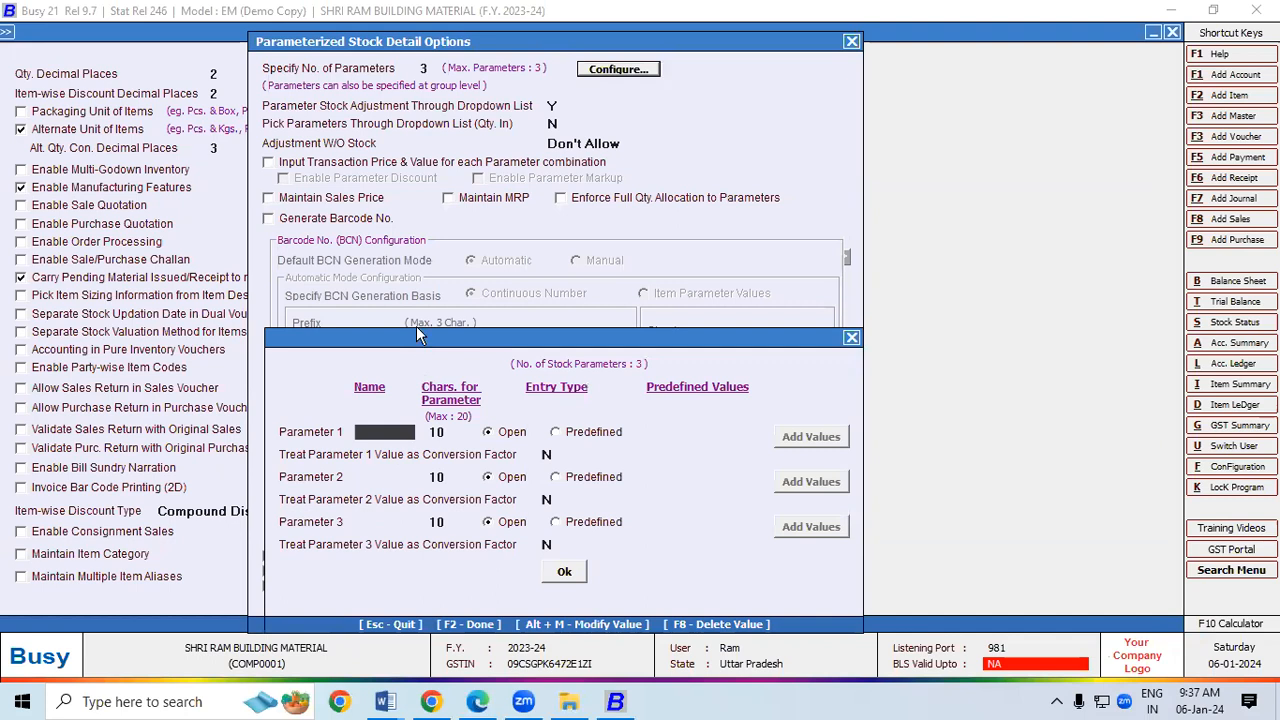
drag(418, 332, 350, 62)
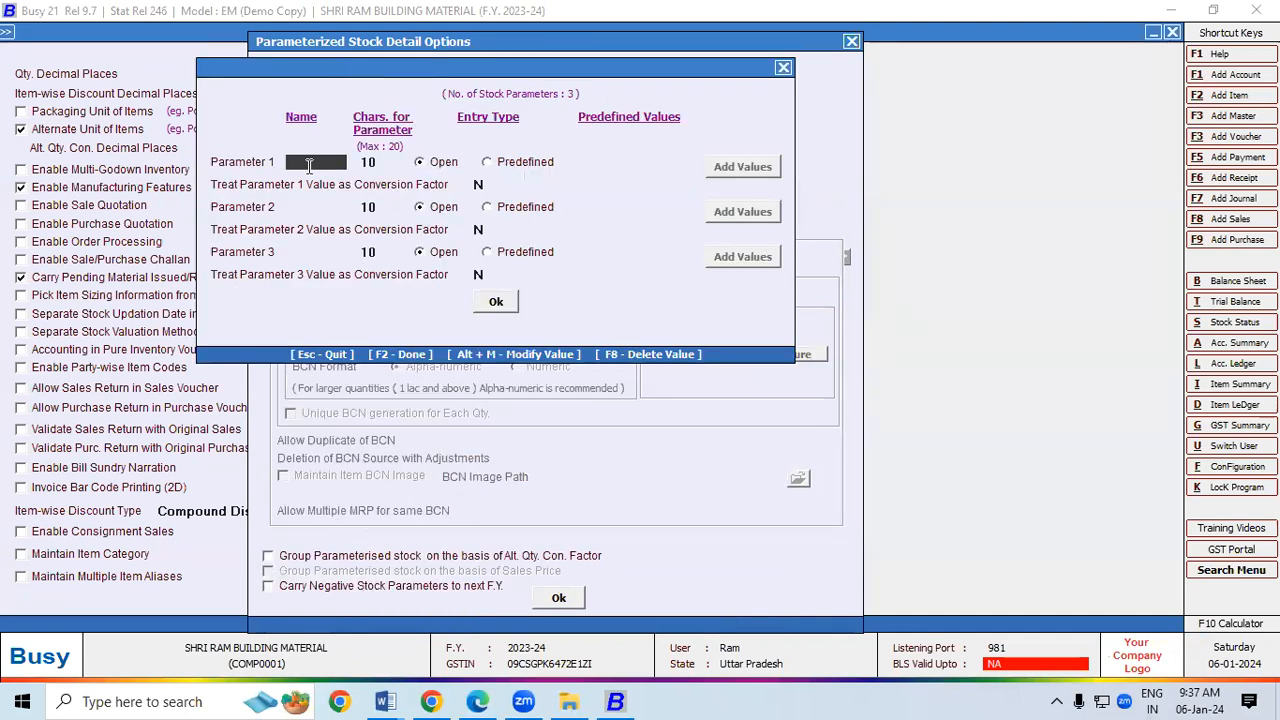
text(Size)
key(Return)
key(Return)
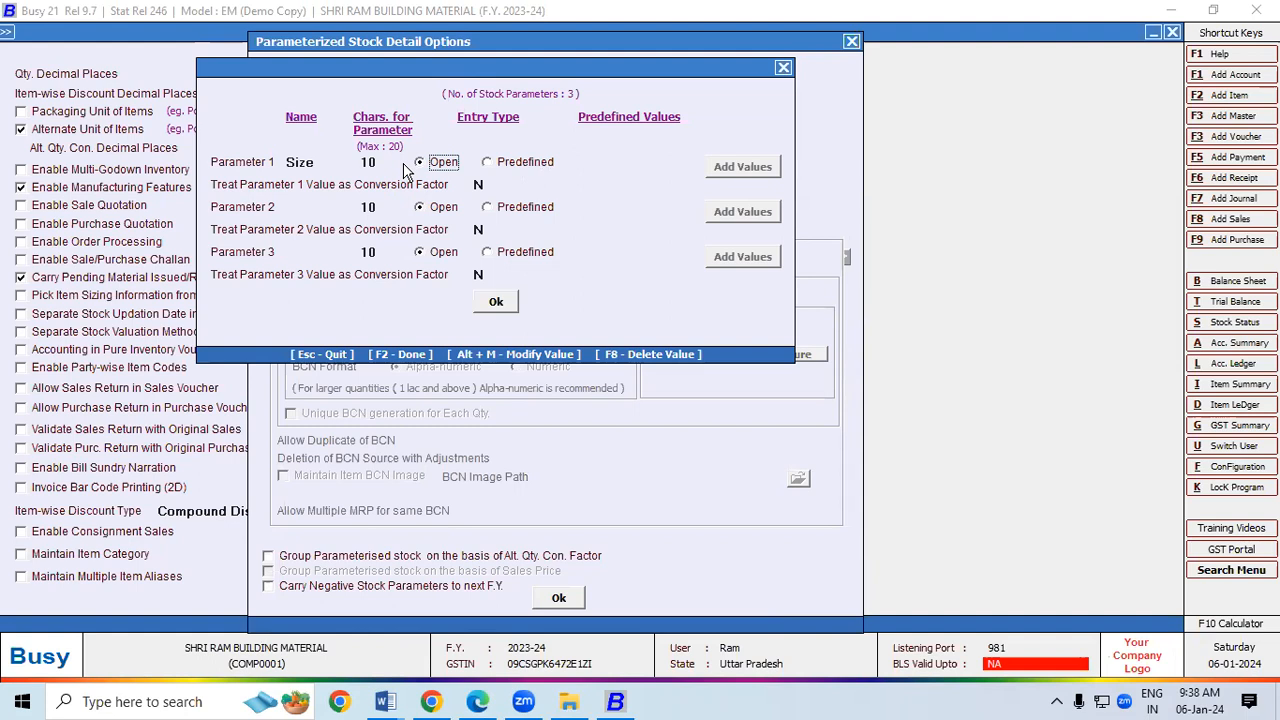
Step: Make Size a predefined parameter and add the values 5 and 6
click(488, 165)
click(725, 170)
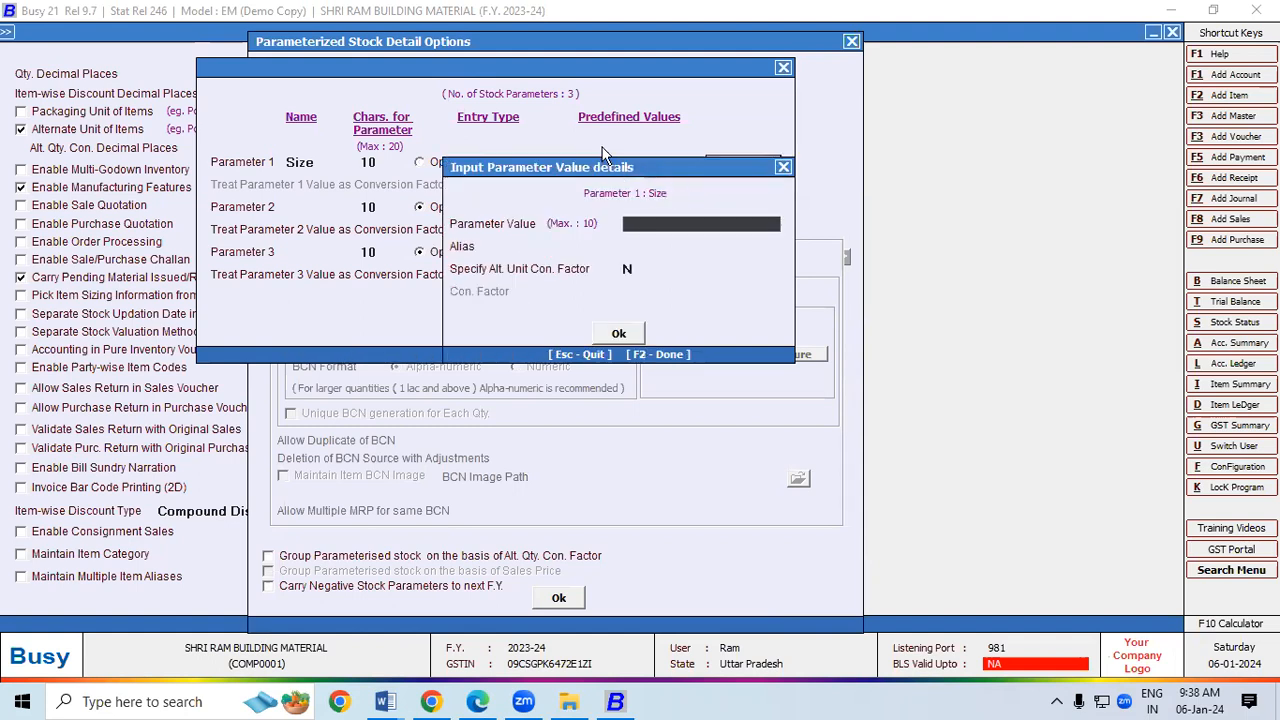
drag(615, 170, 501, 66)
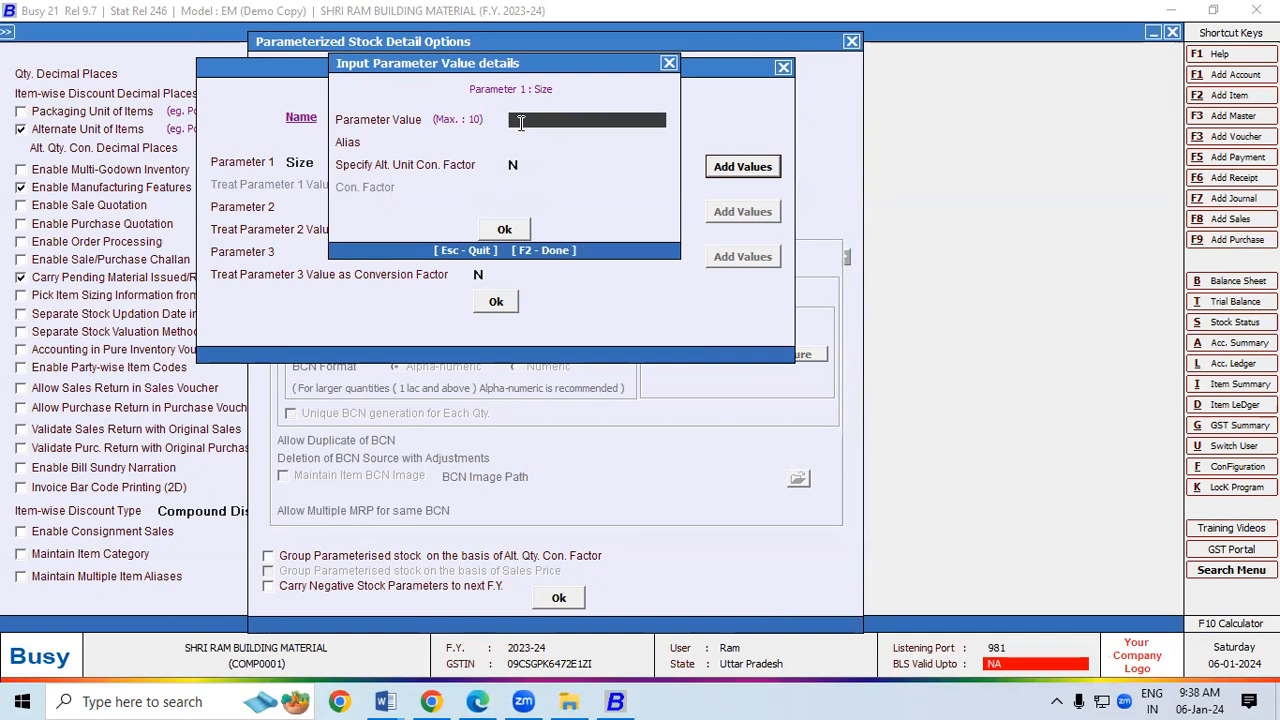
text(5)
click(504, 230)
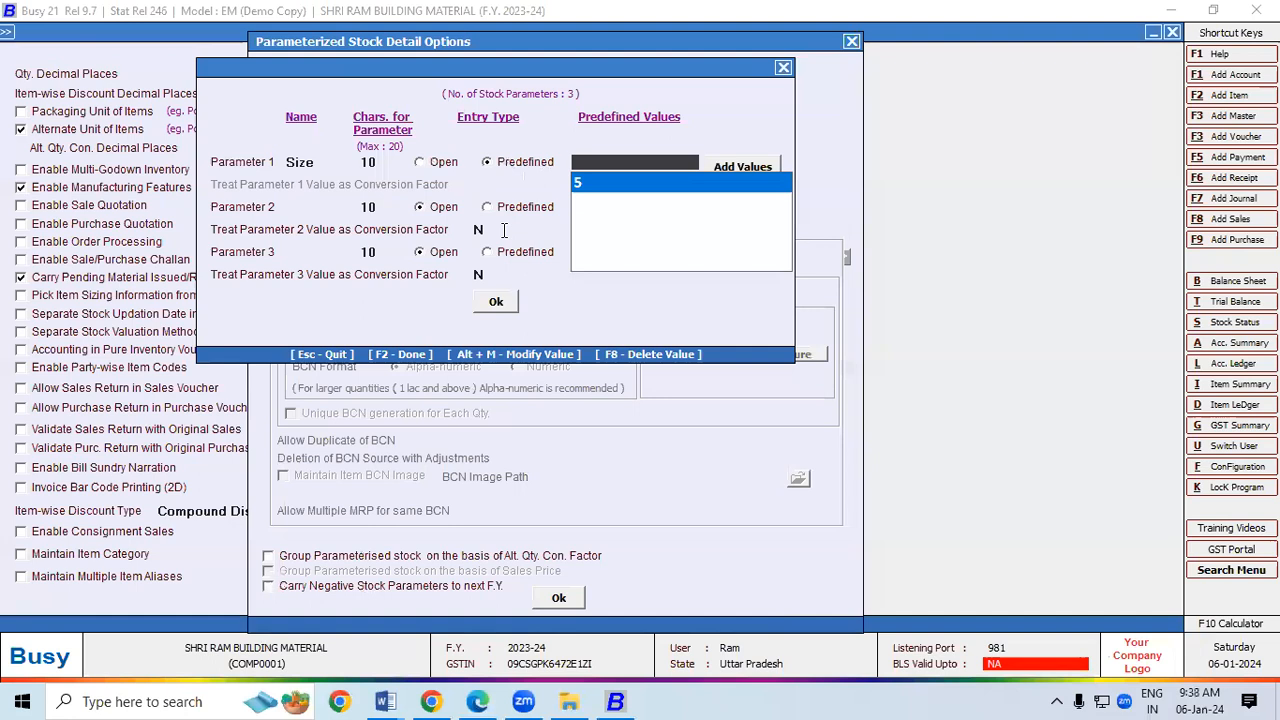
click(742, 166)
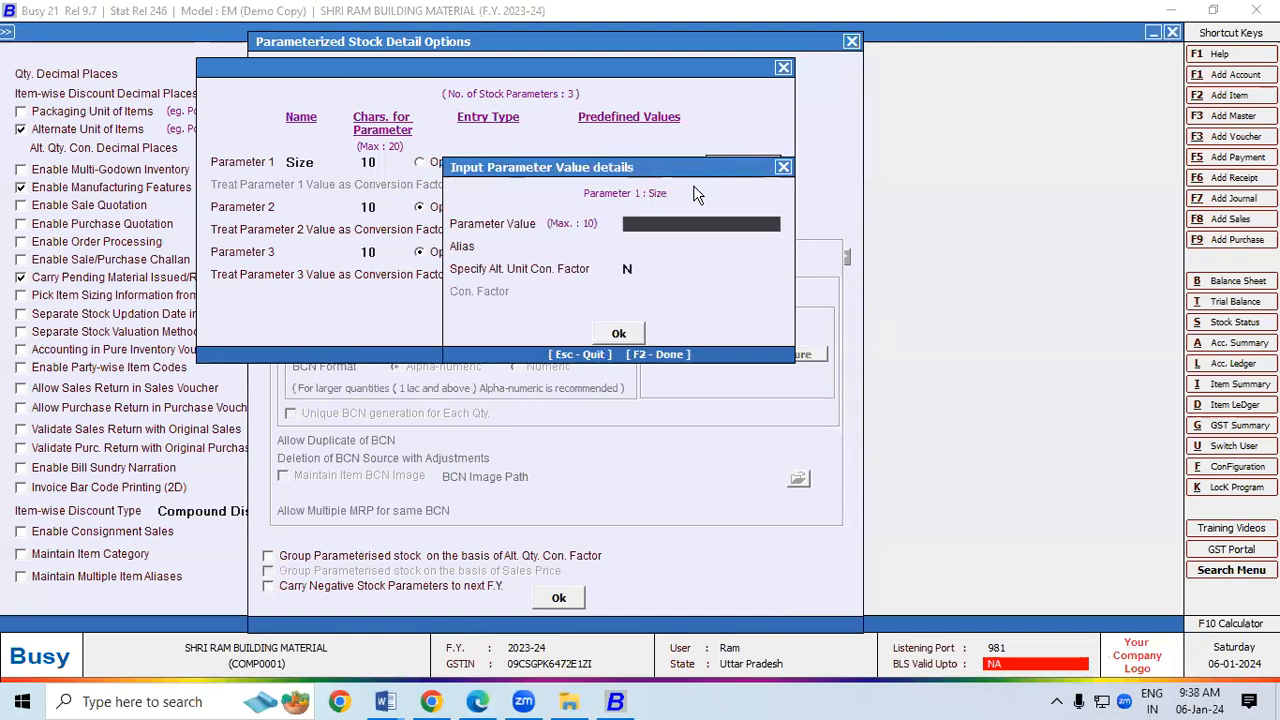
text(6)
click(630, 335)
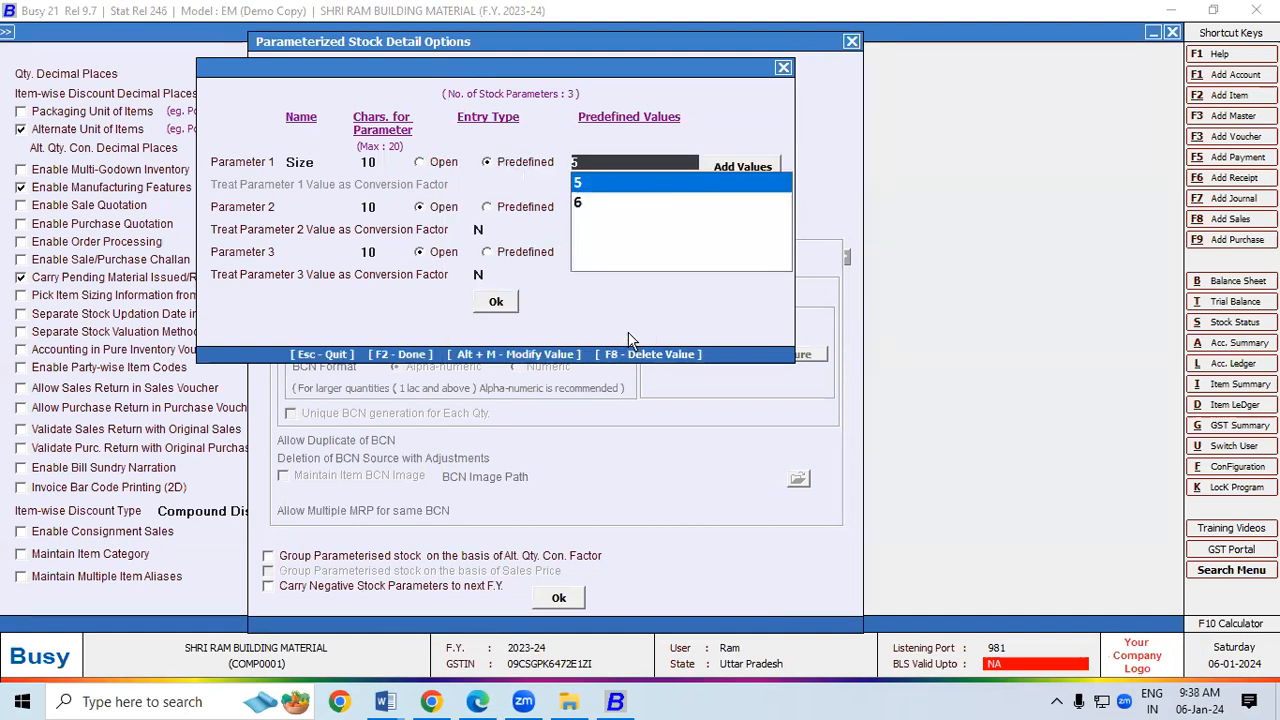
Step: Add the Size values 7, 8 and 9, then move on to parameter 2
click(729, 168)
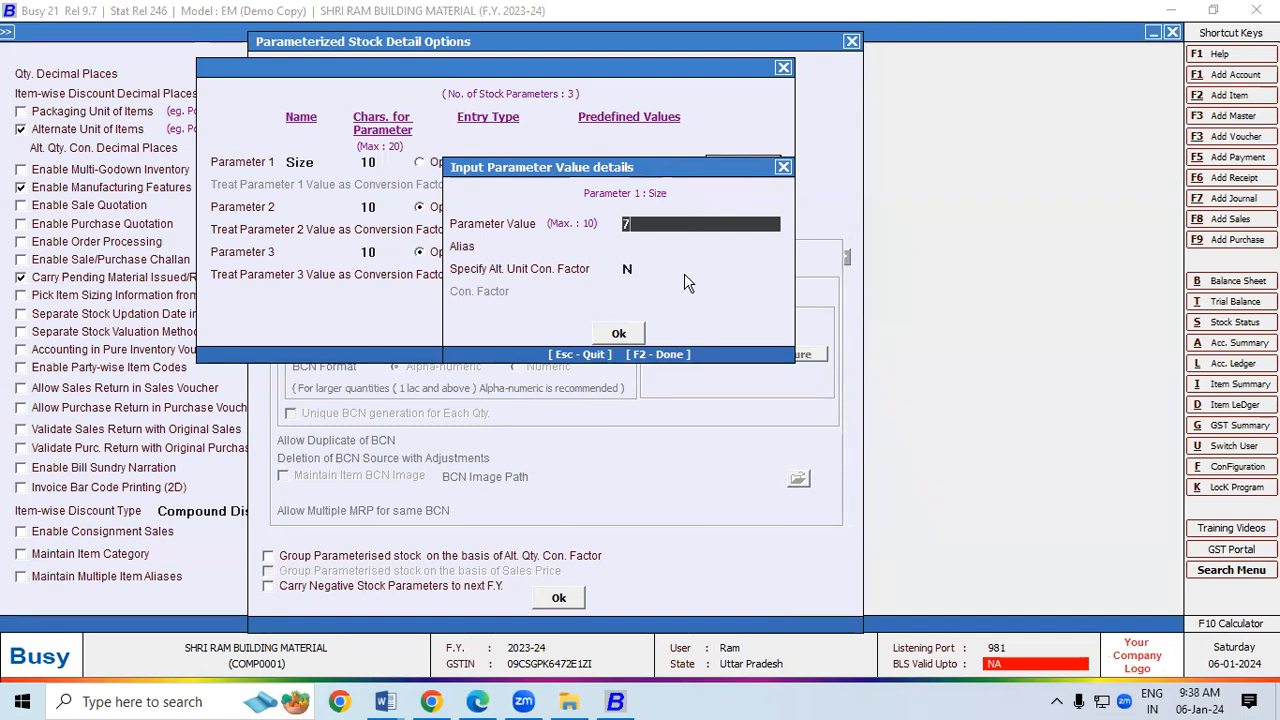
click(637, 333)
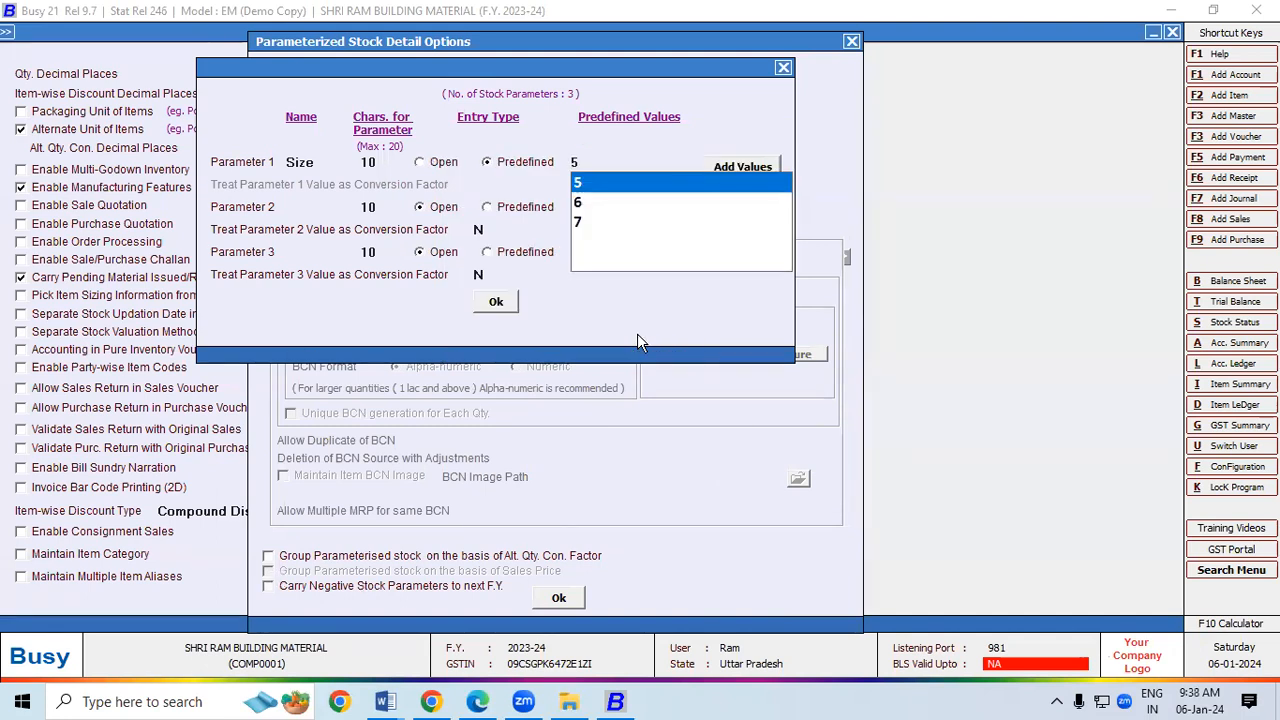
click(731, 167)
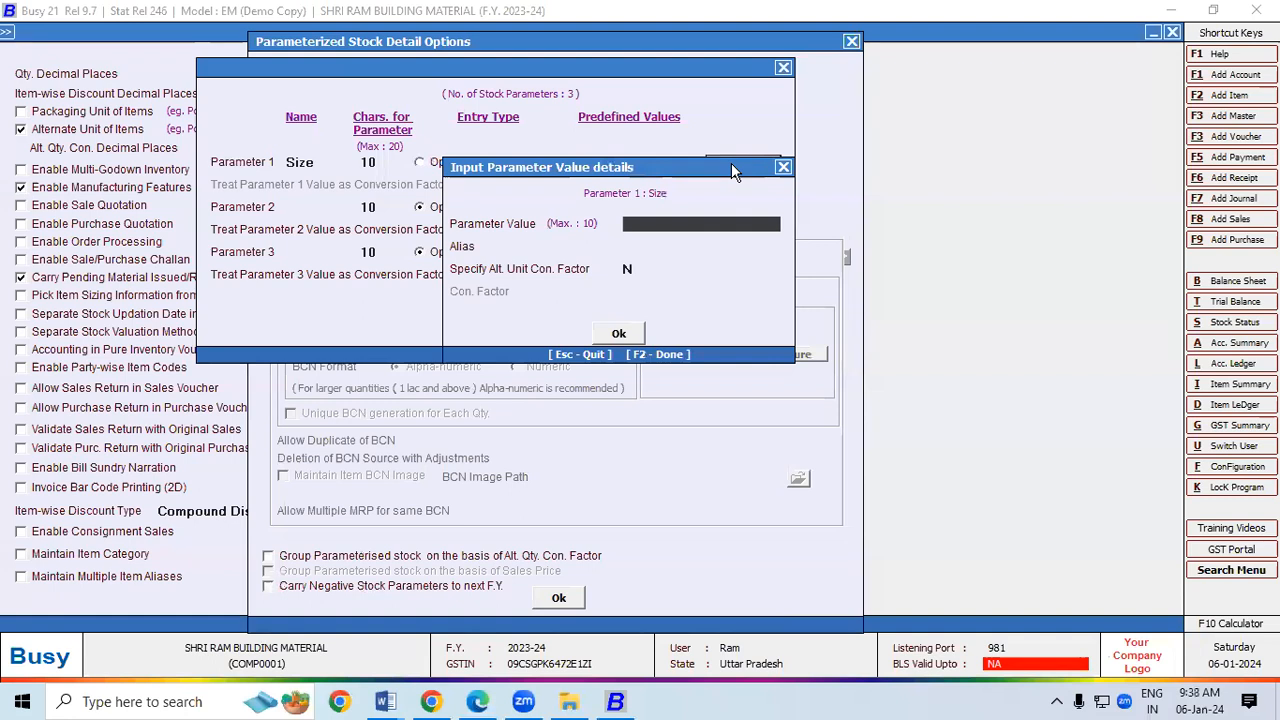
text(8)
click(628, 336)
click(733, 166)
text(9)
click(634, 336)
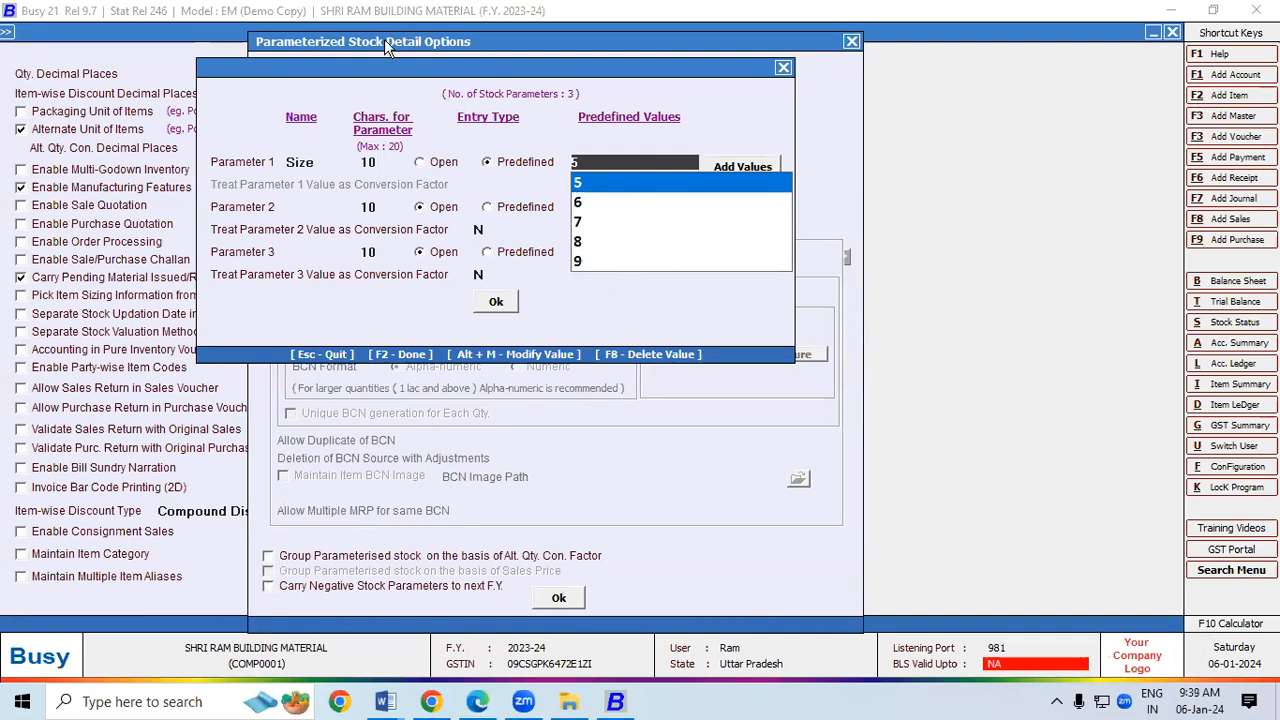
drag(384, 67, 353, 30)
click(284, 170)
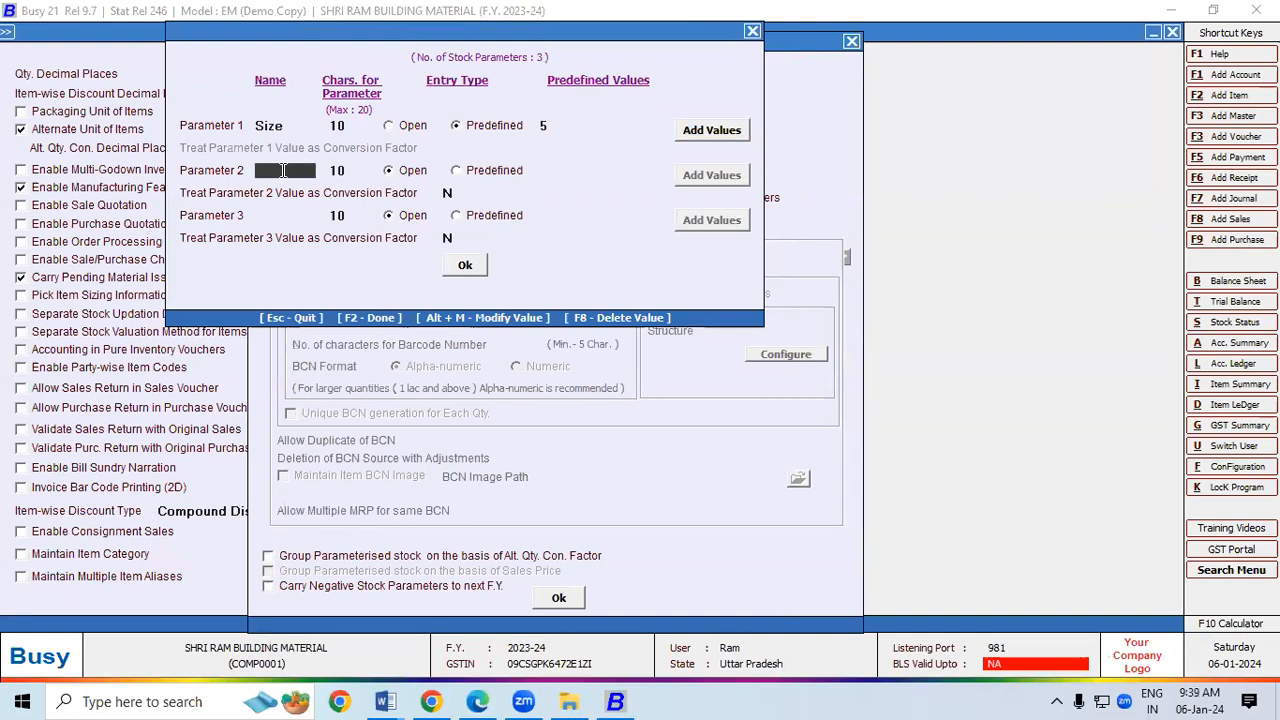
Step: Name Parameter 2 'Model', keeping it as an open entry
text(Art)
key(BackSpace)
key(BackSpace)
key(BackSpace)
text(Model)
key(Return)
key(Return)
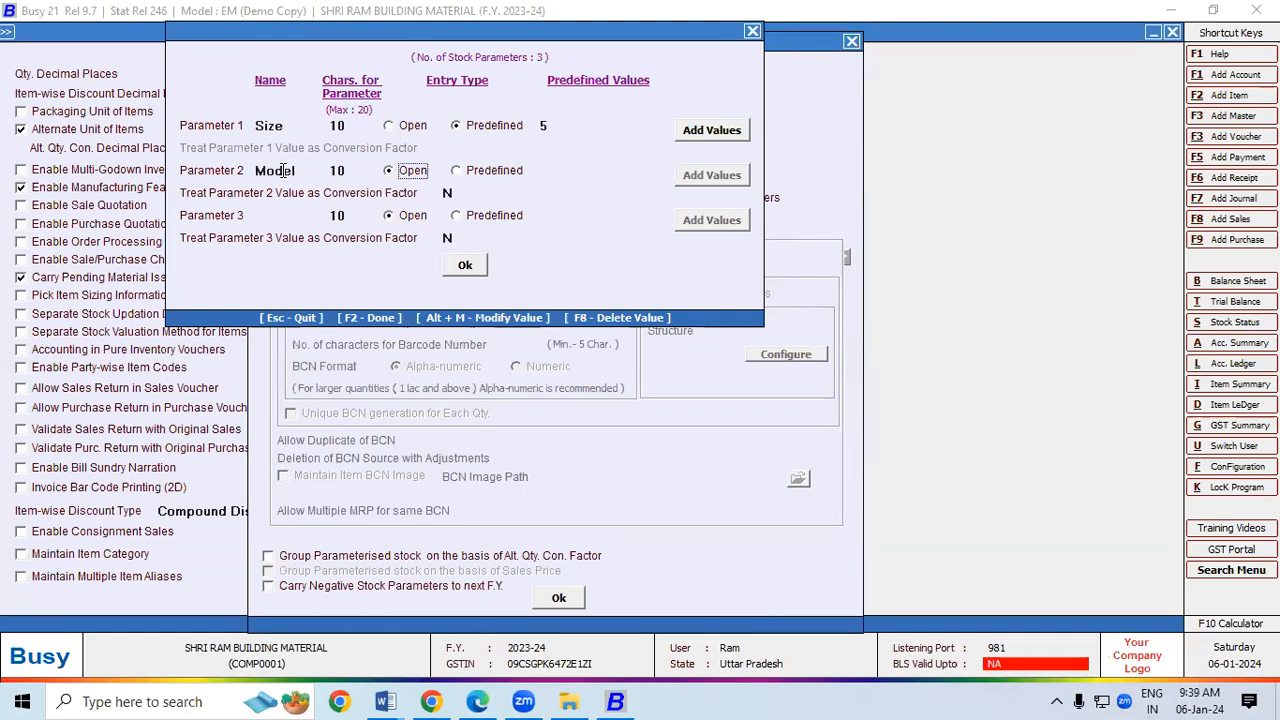
click(458, 171)
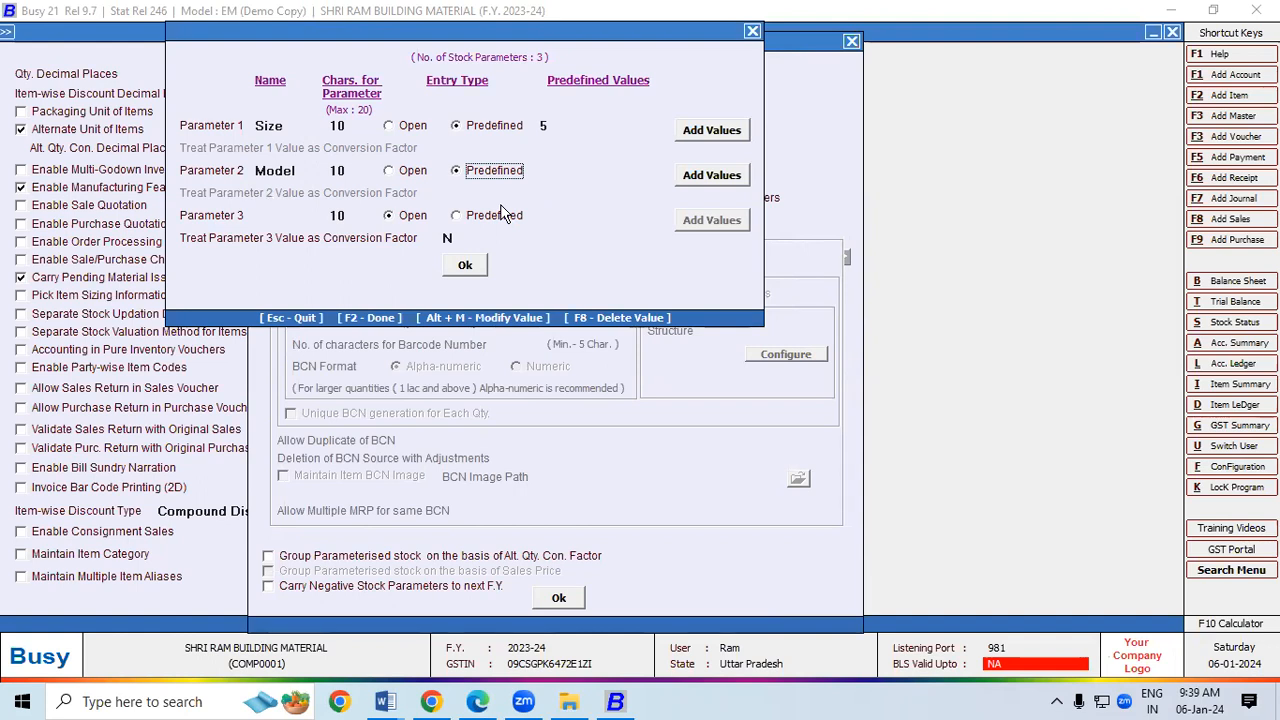
click(389, 171)
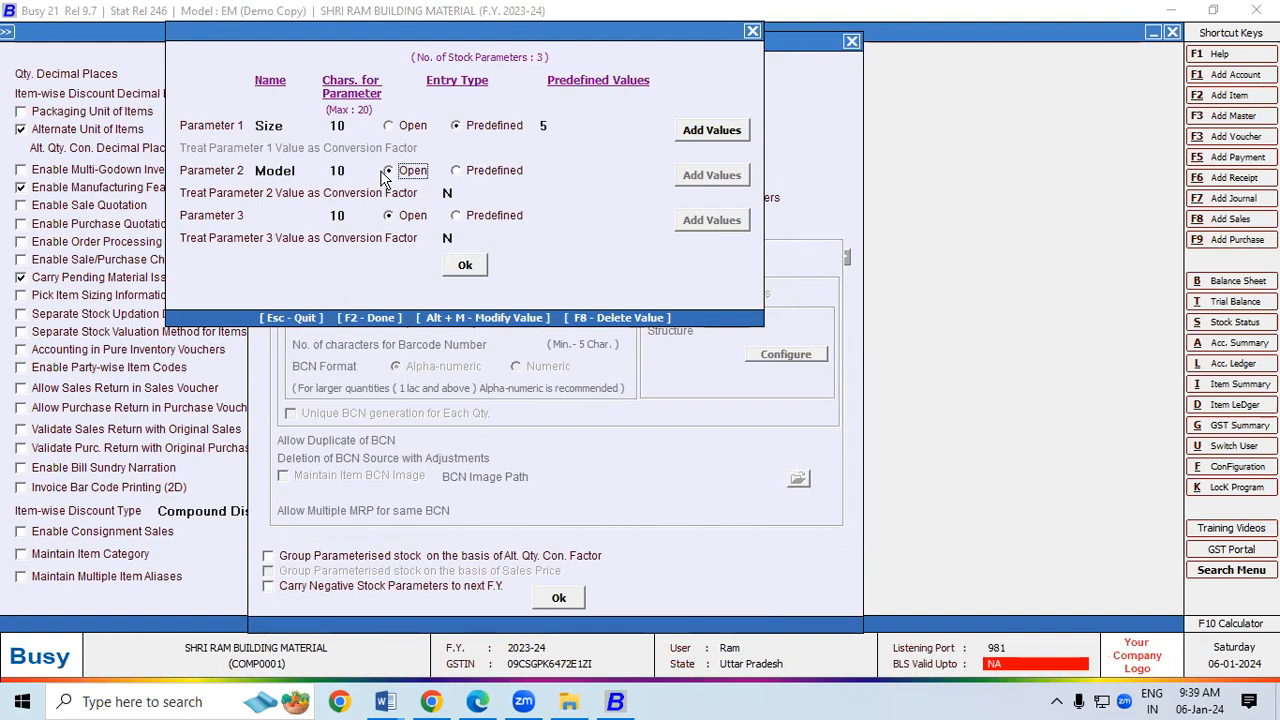
Step: Name Parameter 3 'Colour' and accept the parameterized stock detail options
click(279, 220)
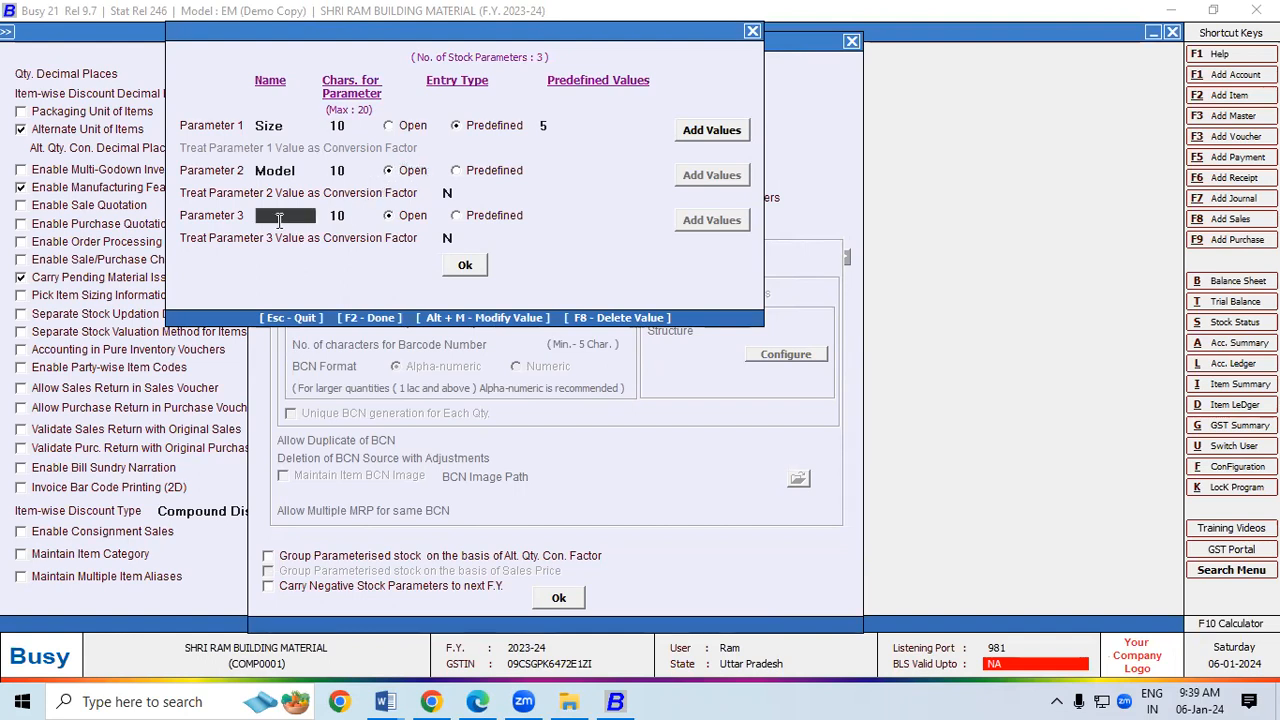
text(Colour)
key(Return)
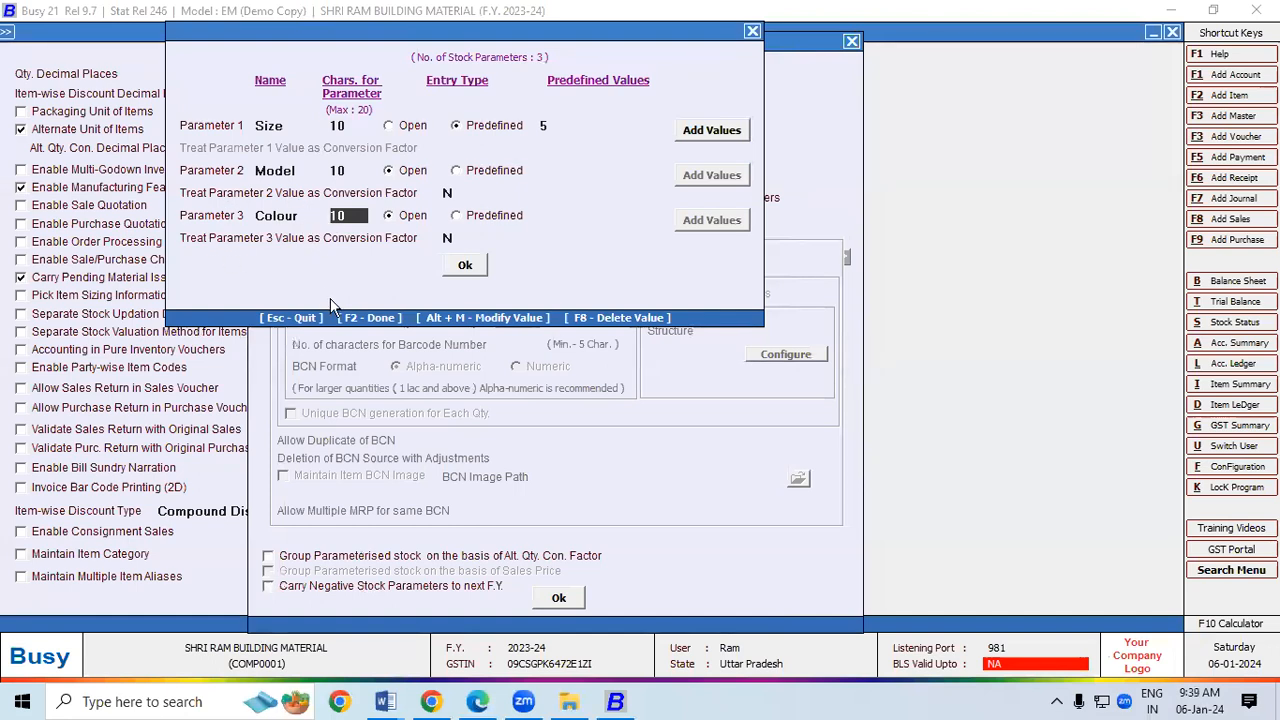
click(456, 270)
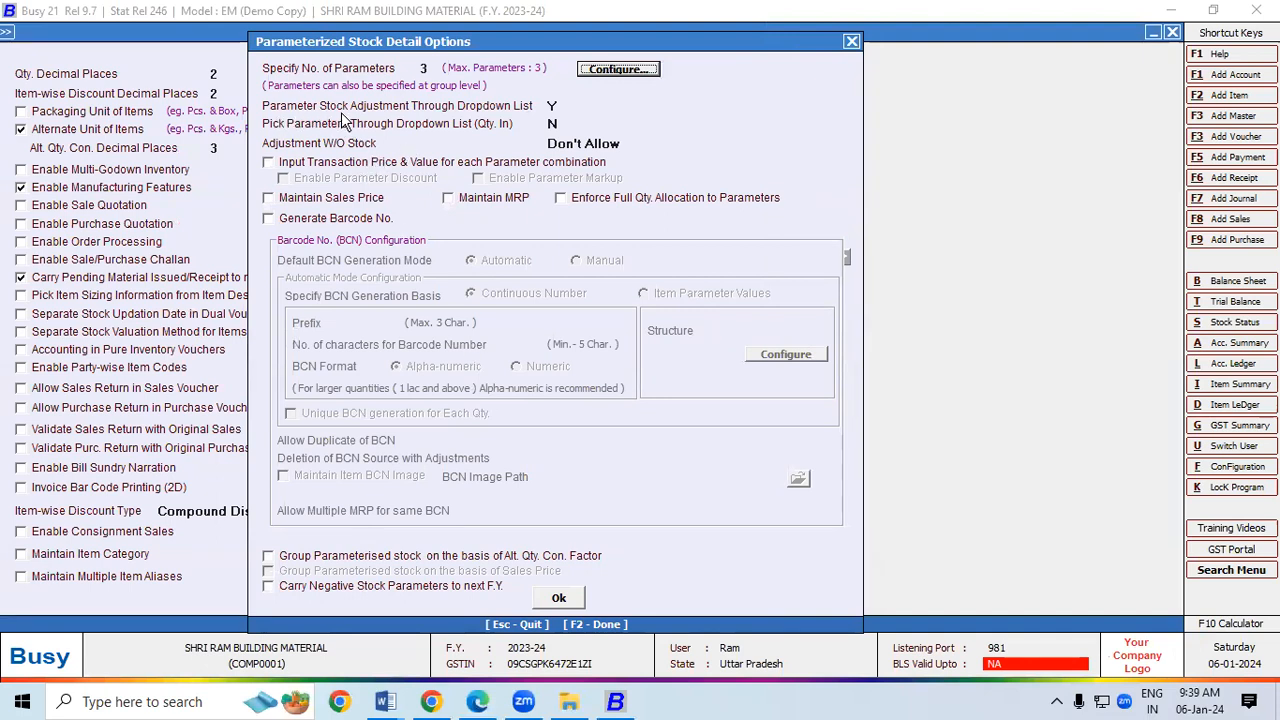
click(553, 105)
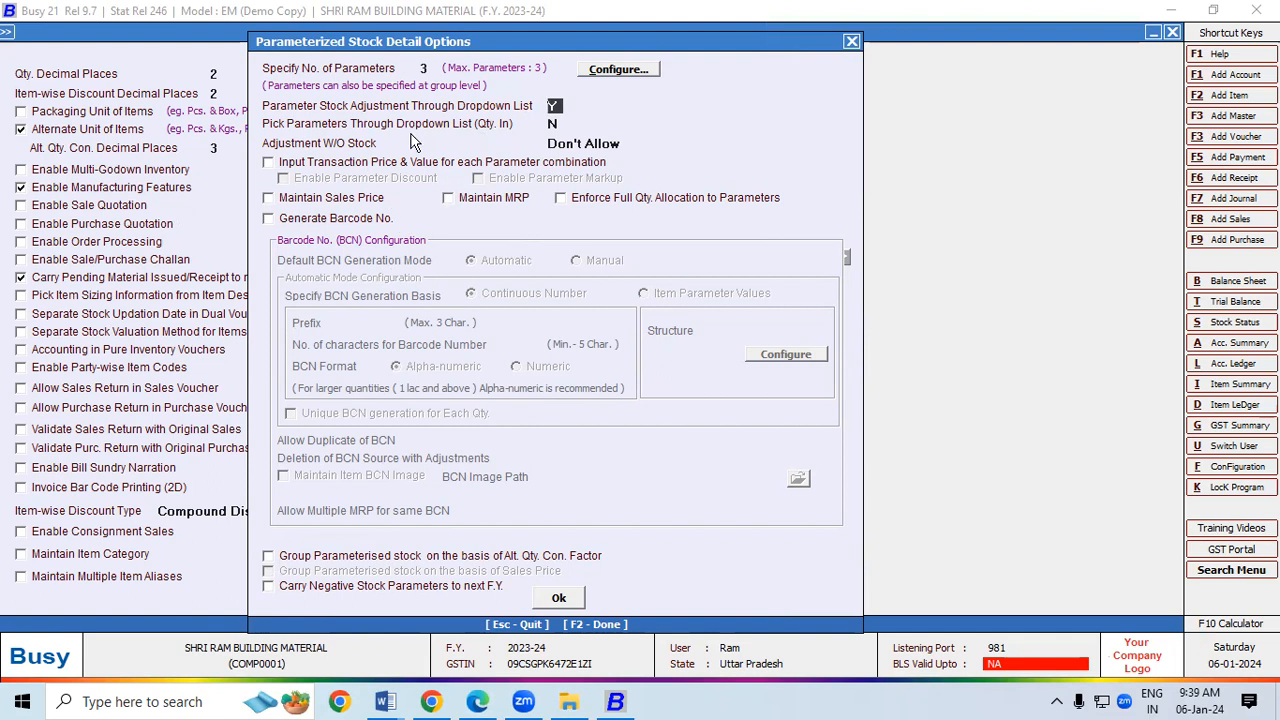
click(558, 600)
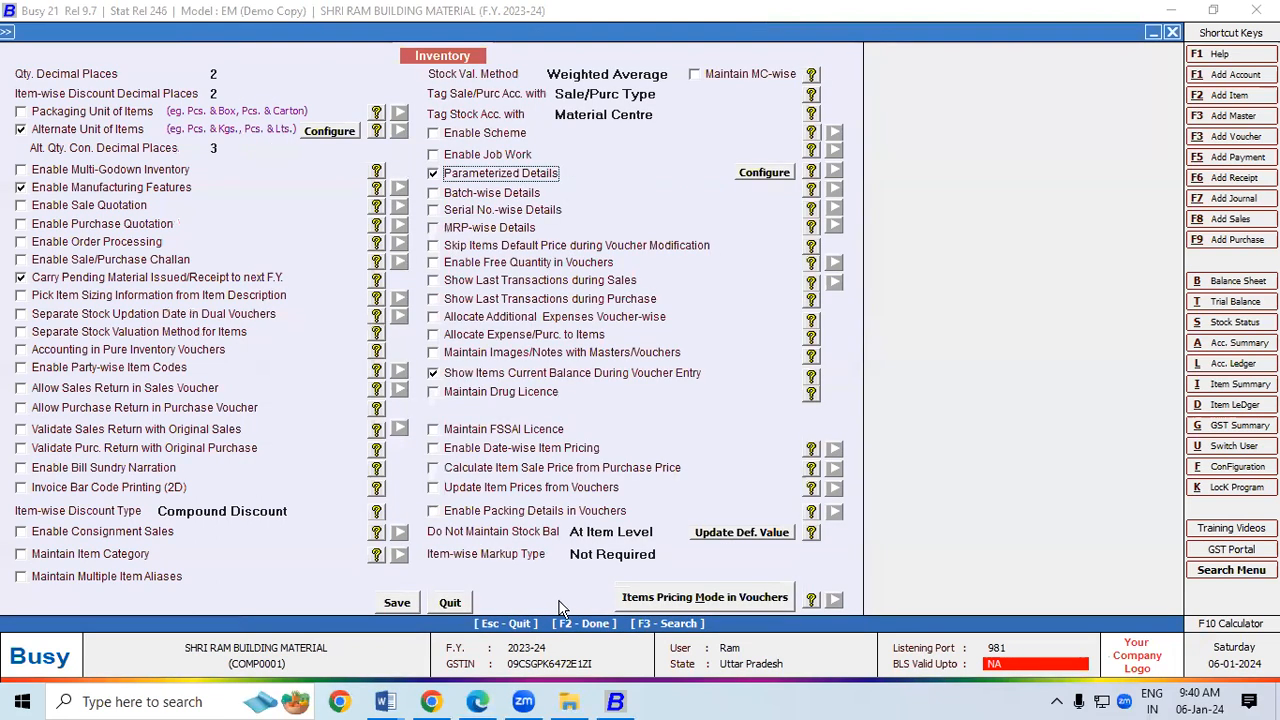
Step: Save the inventory feature settings and start adding a new item master
click(397, 603)
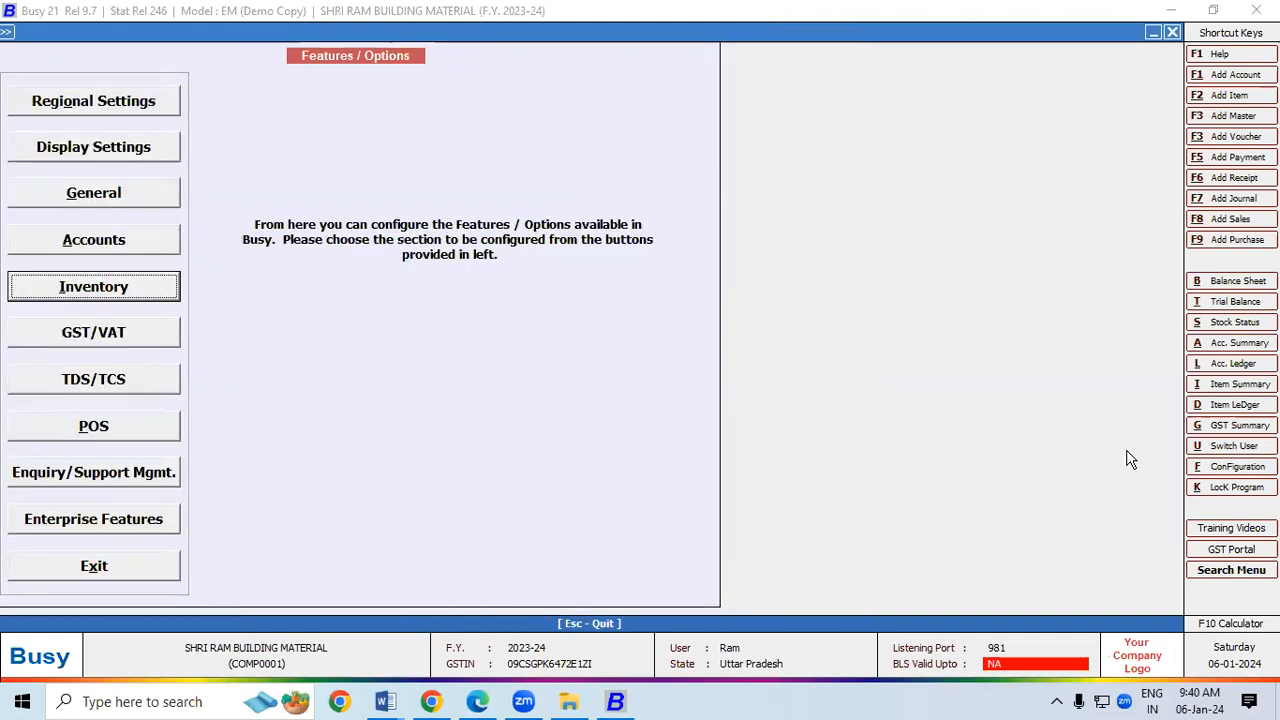
key(Escape)
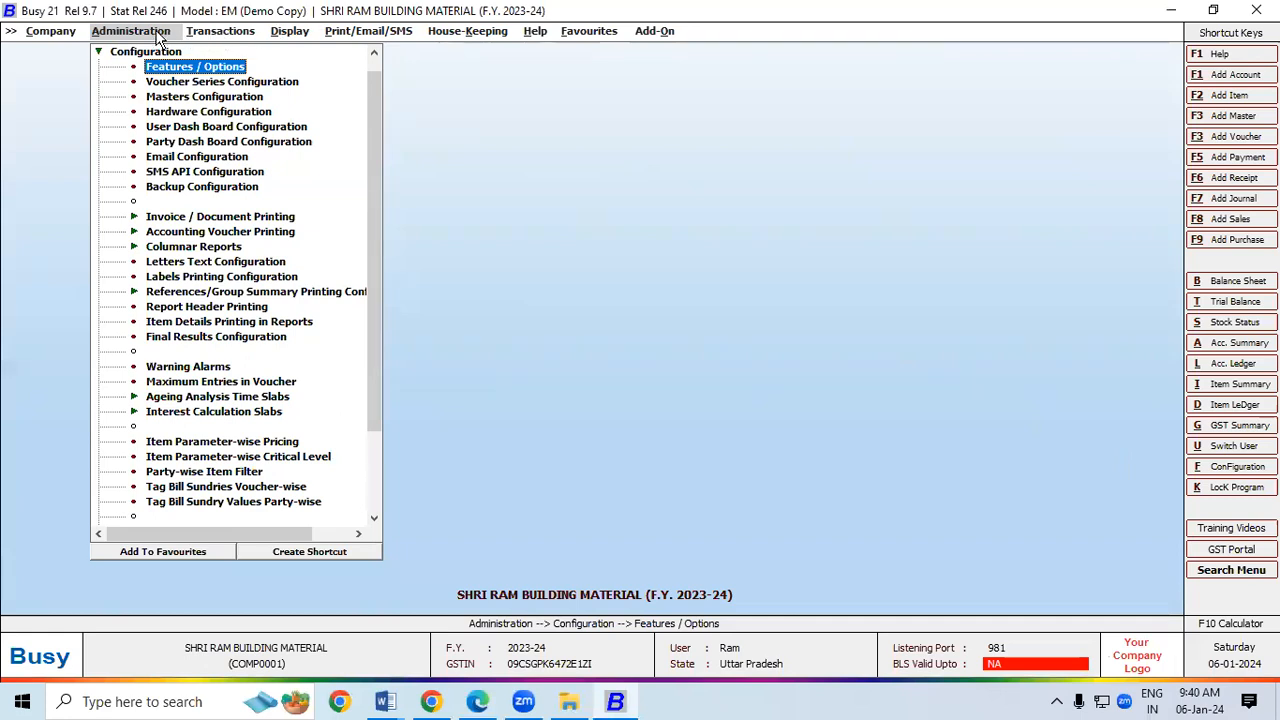
click(150, 34)
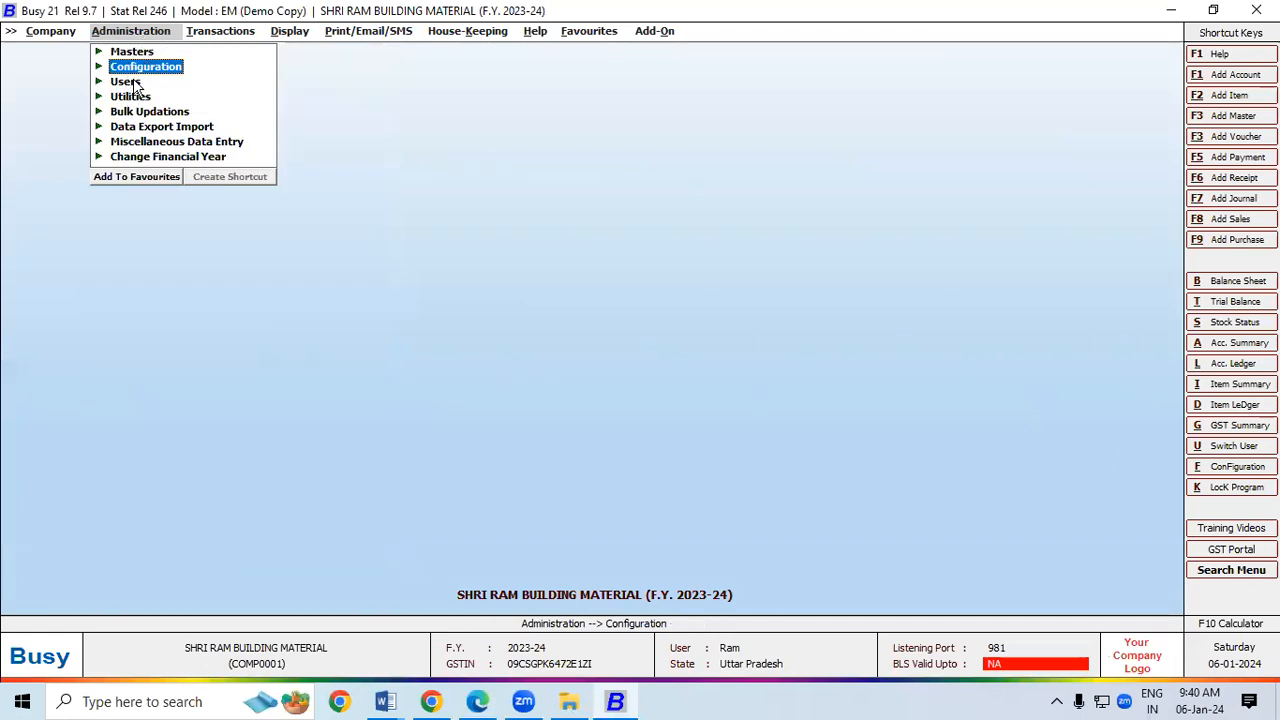
click(133, 53)
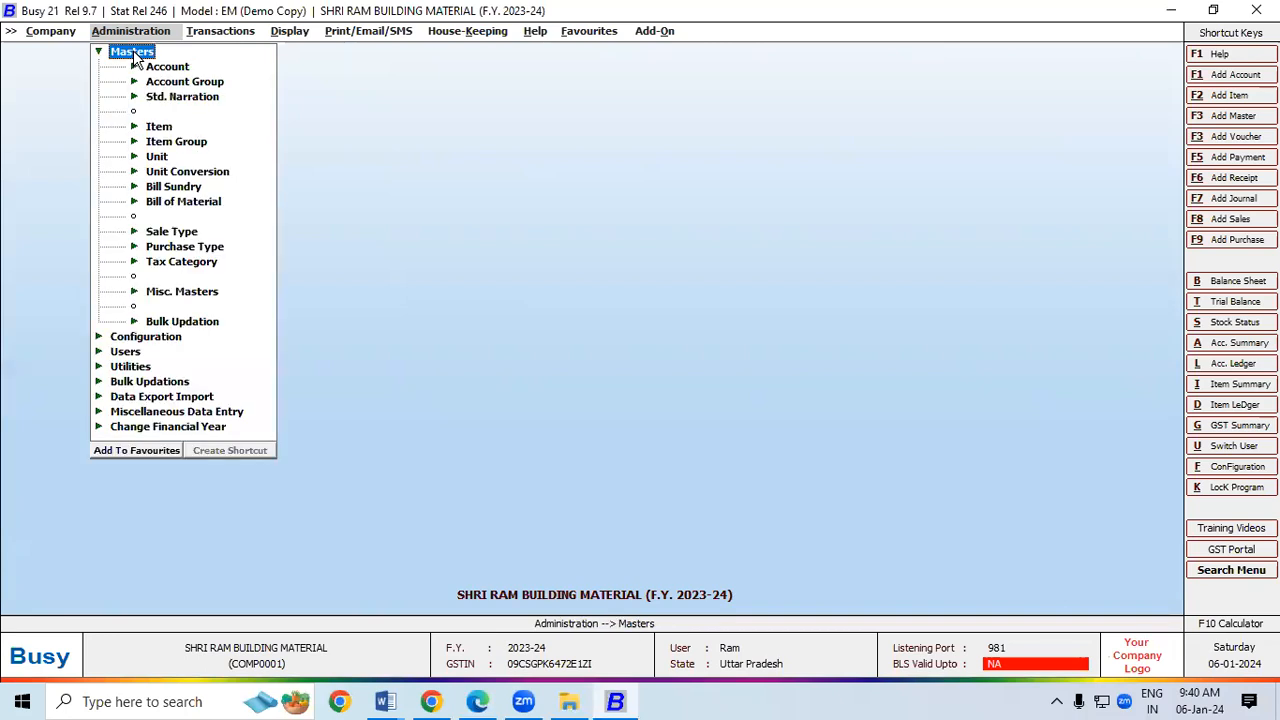
click(159, 126)
click(191, 142)
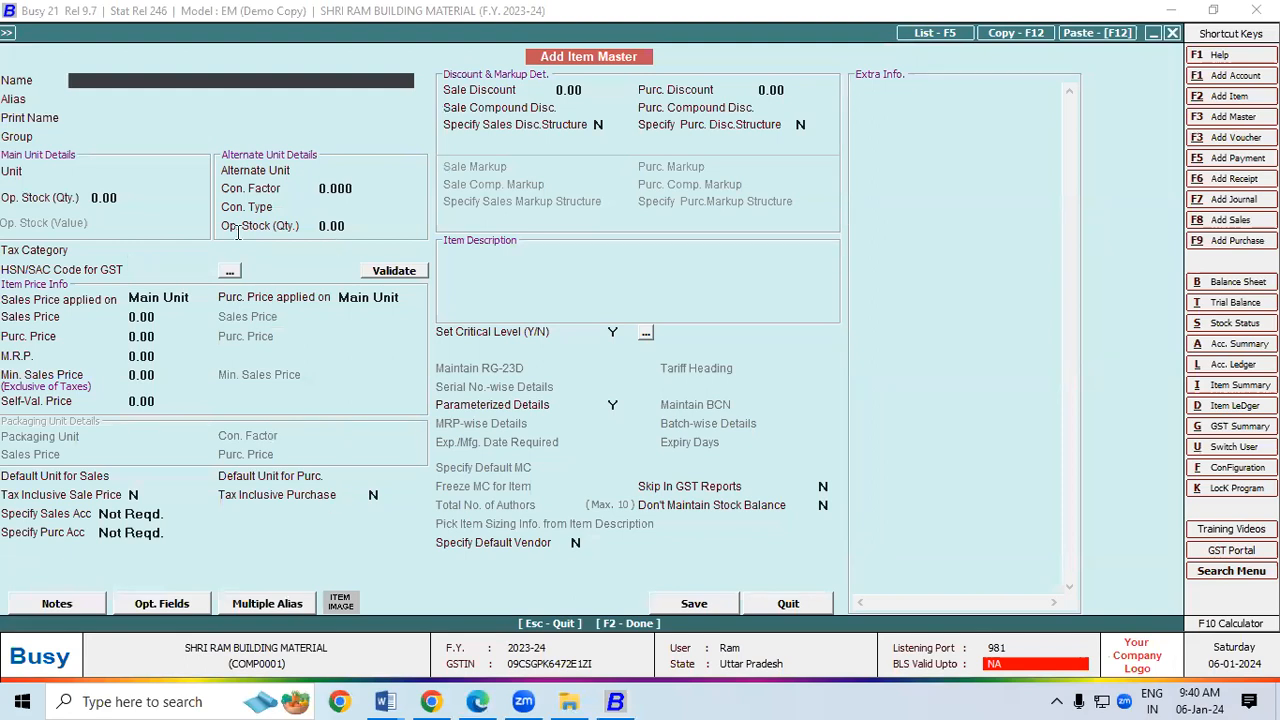
Step: Enter the item name 'Bata Men's Formal Slip On Shoes' copied from the invoice
key(alt+Tab)
drag(156, 428, 422, 428)
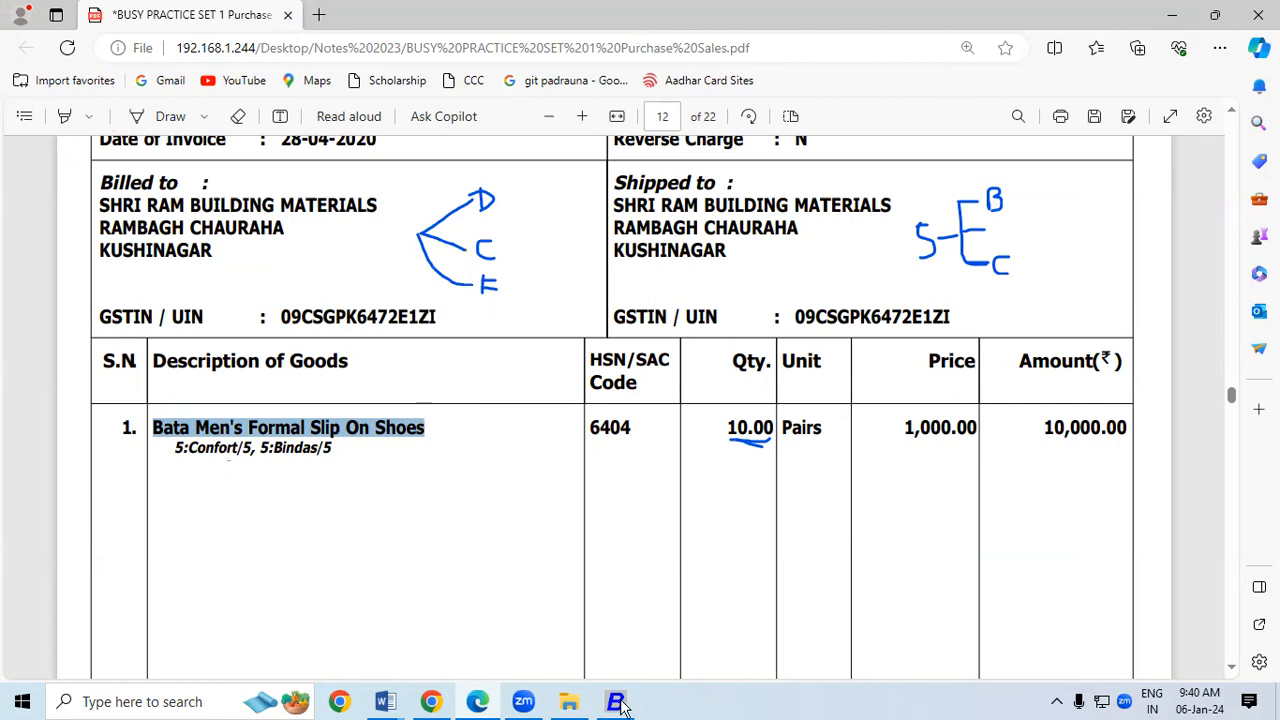
key(alt+Tab)
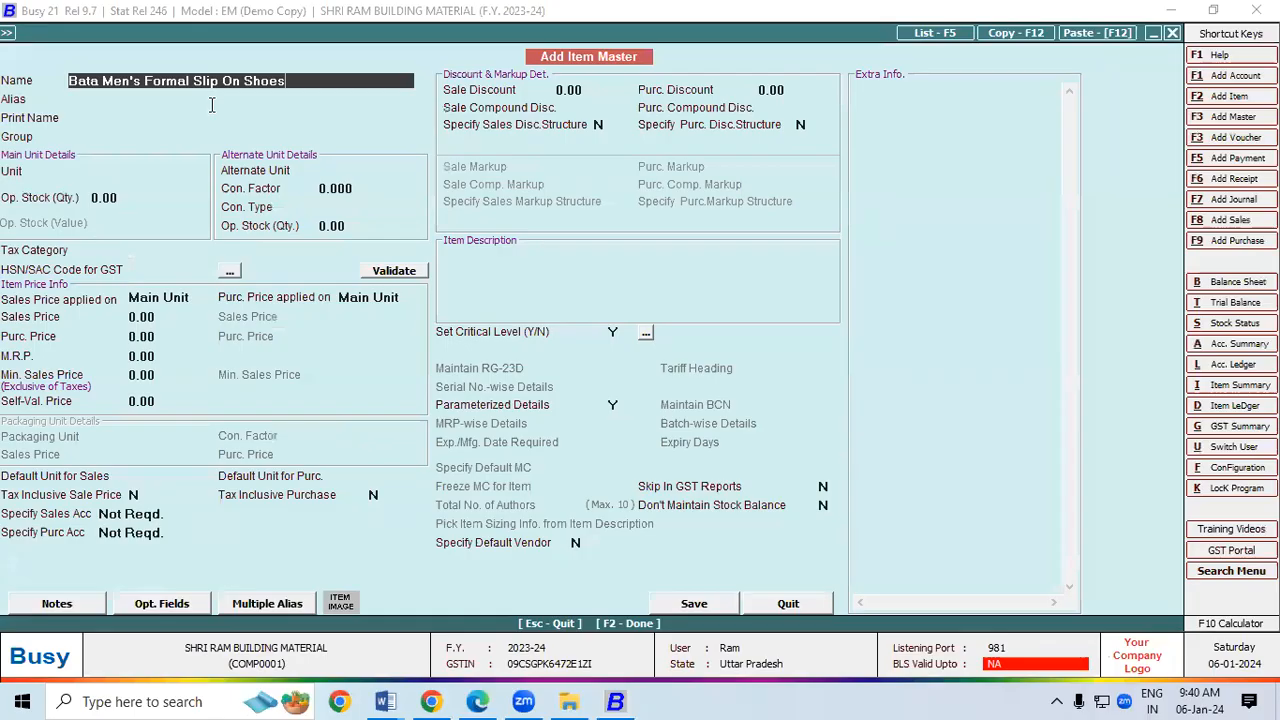
key(Return)
key(Return)
key(Return)
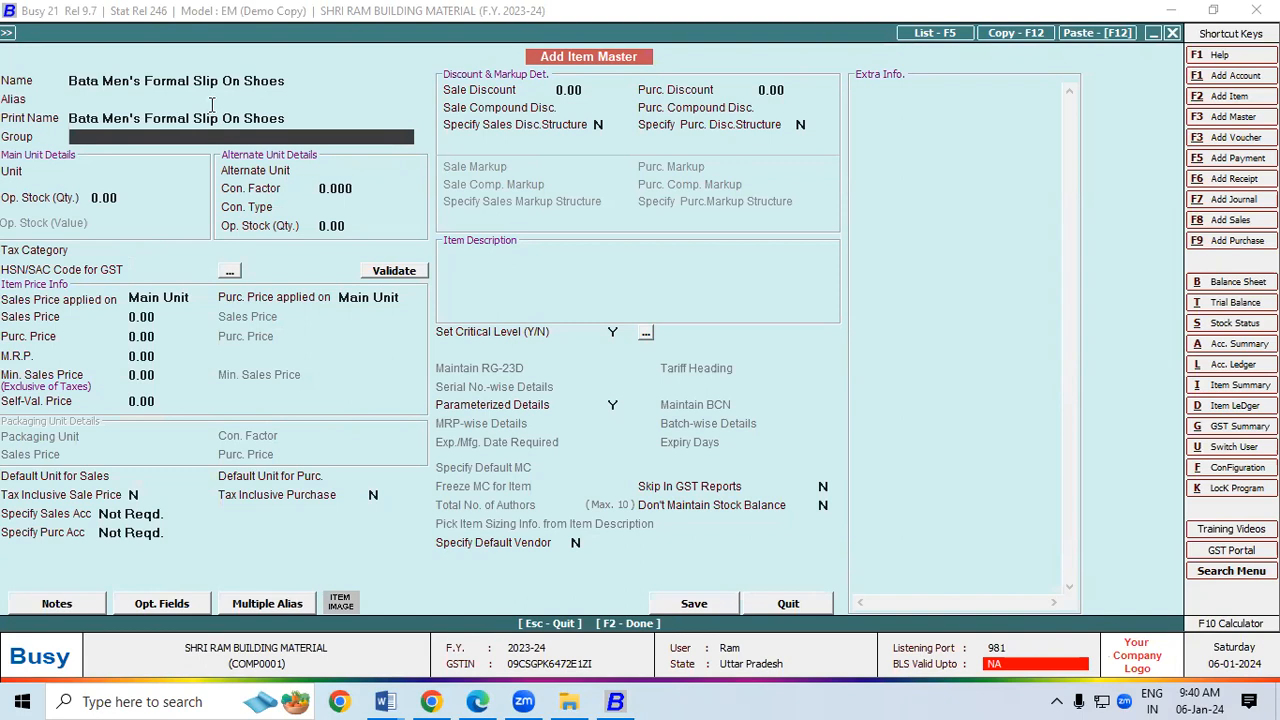
key(F3)
Step: Create primary item group 'Shoes' with HSN code 6404, checked against the invoice
text(Shoes)
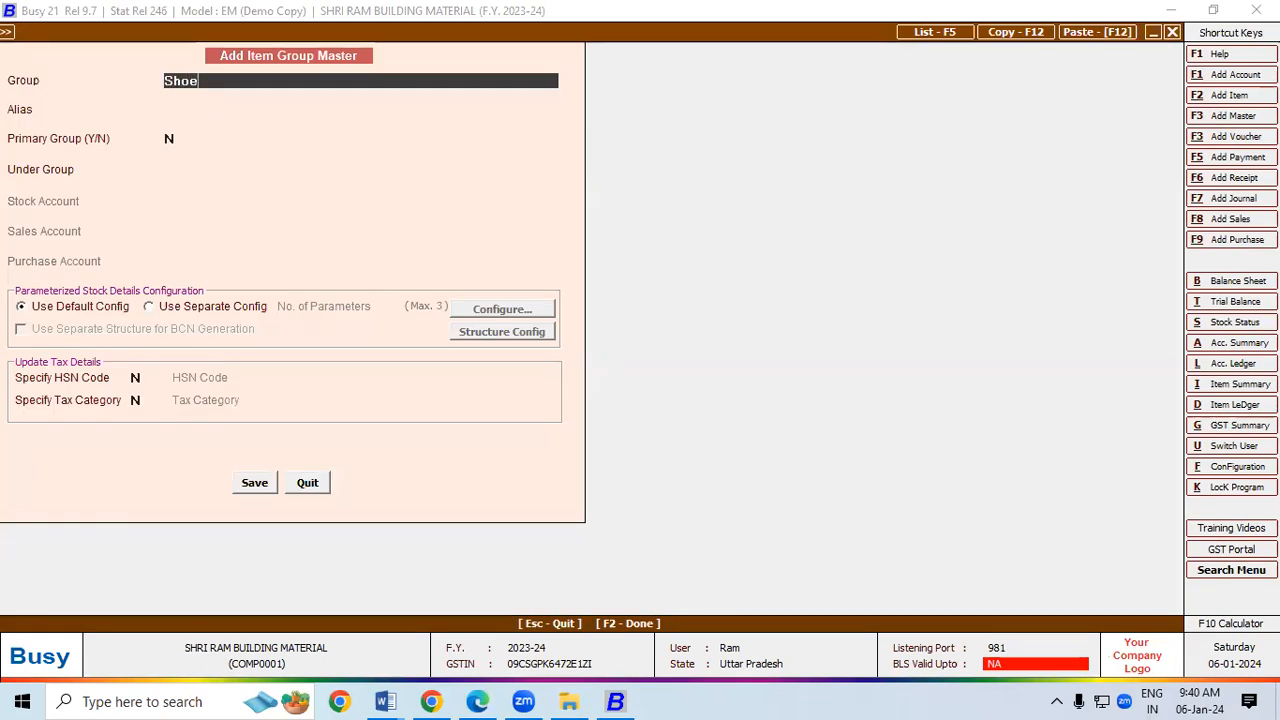
key(Return)
key(Return)
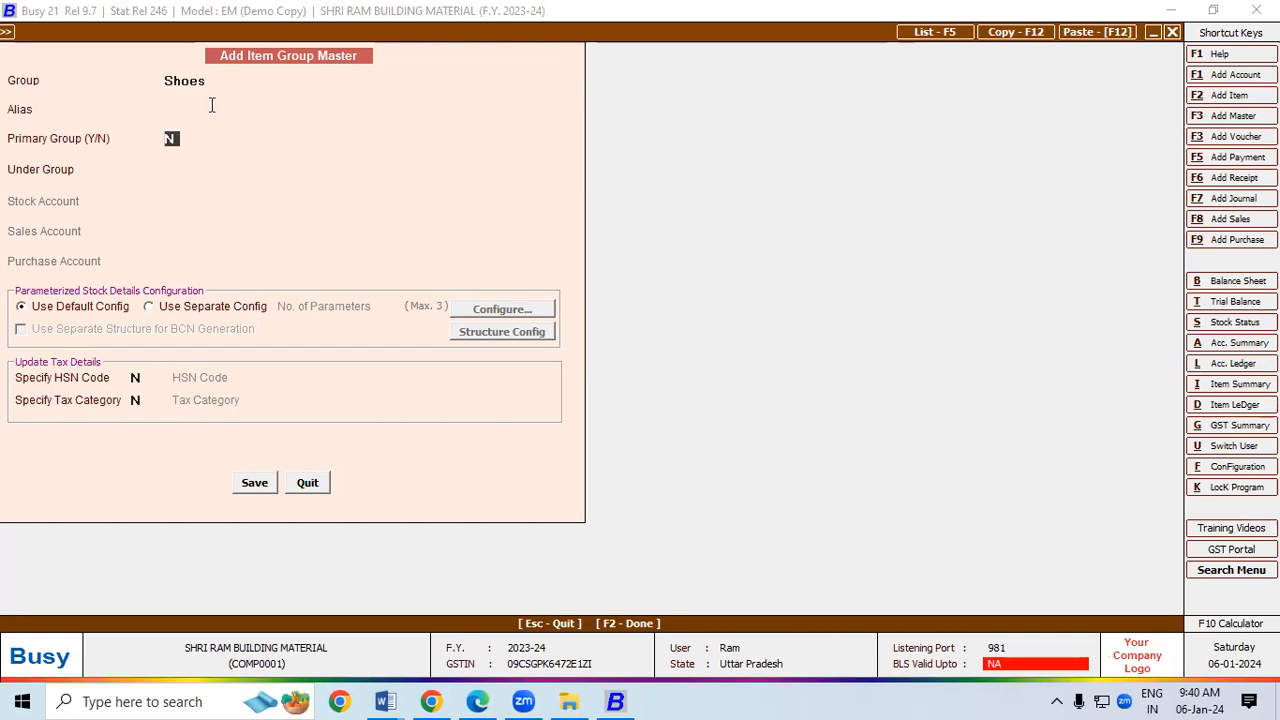
text(Y)
key(Return)
text(Y)
key(Return)
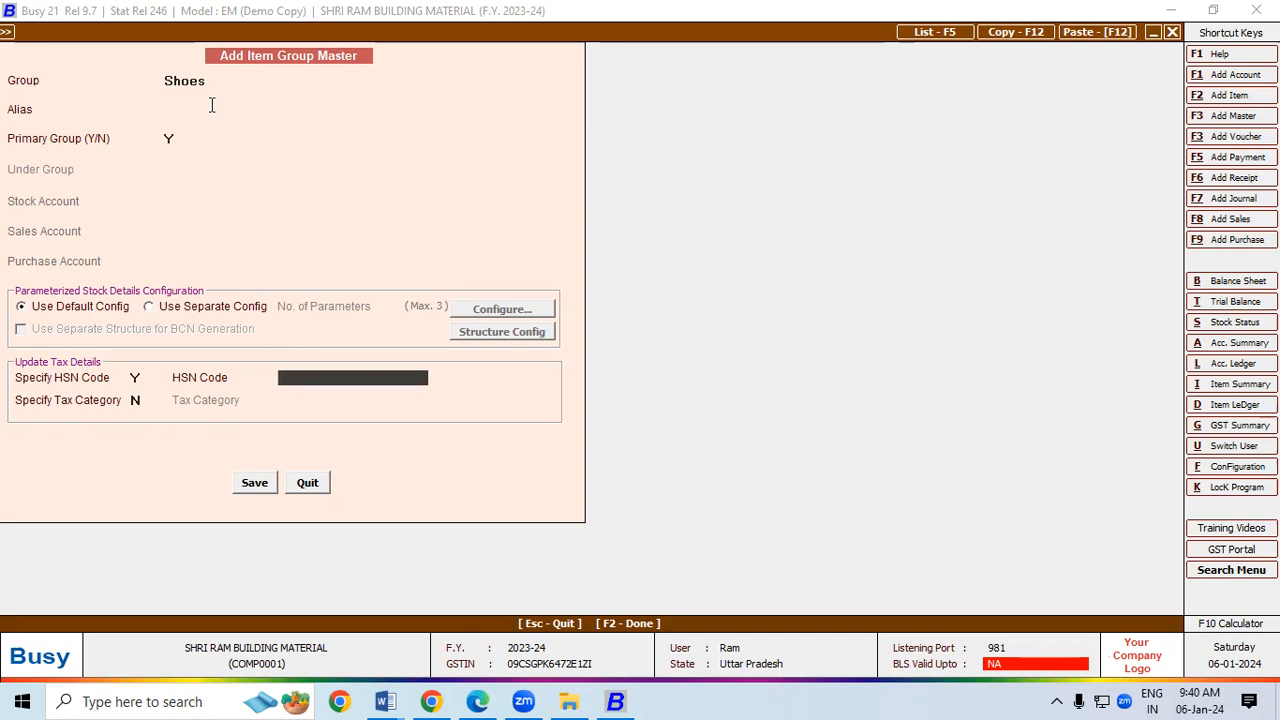
key(alt+Tab)
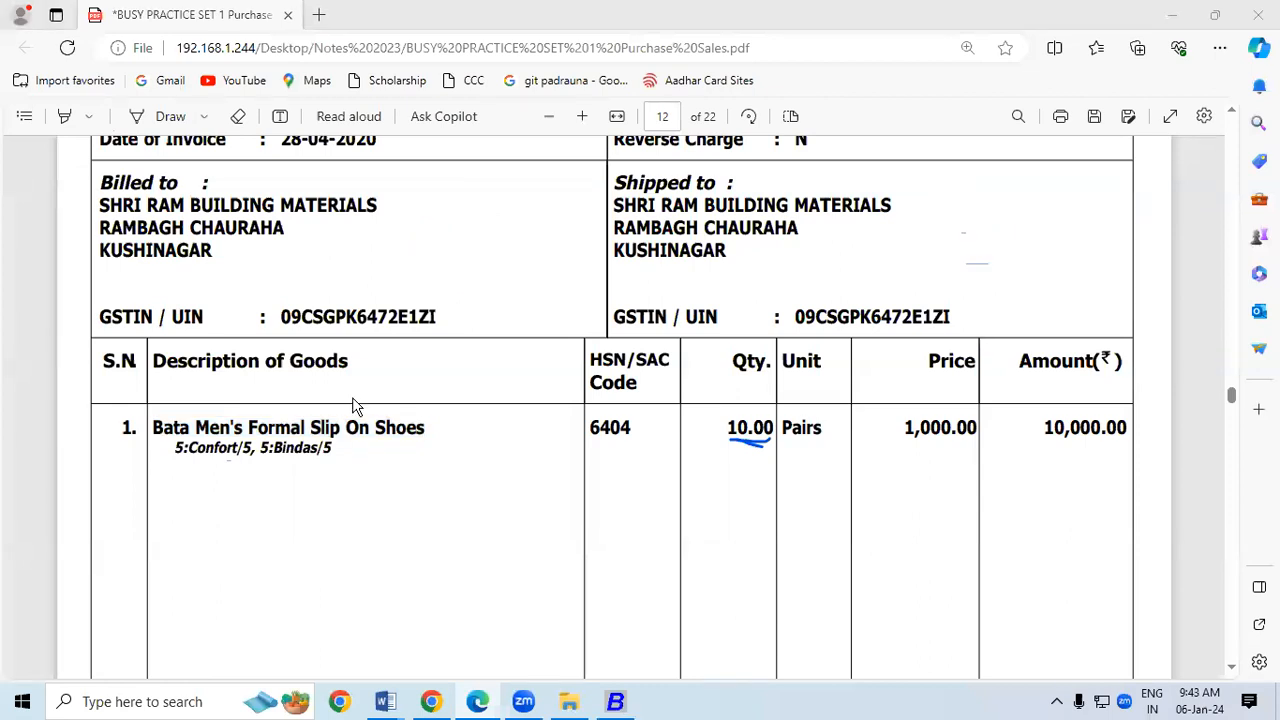
click(478, 705)
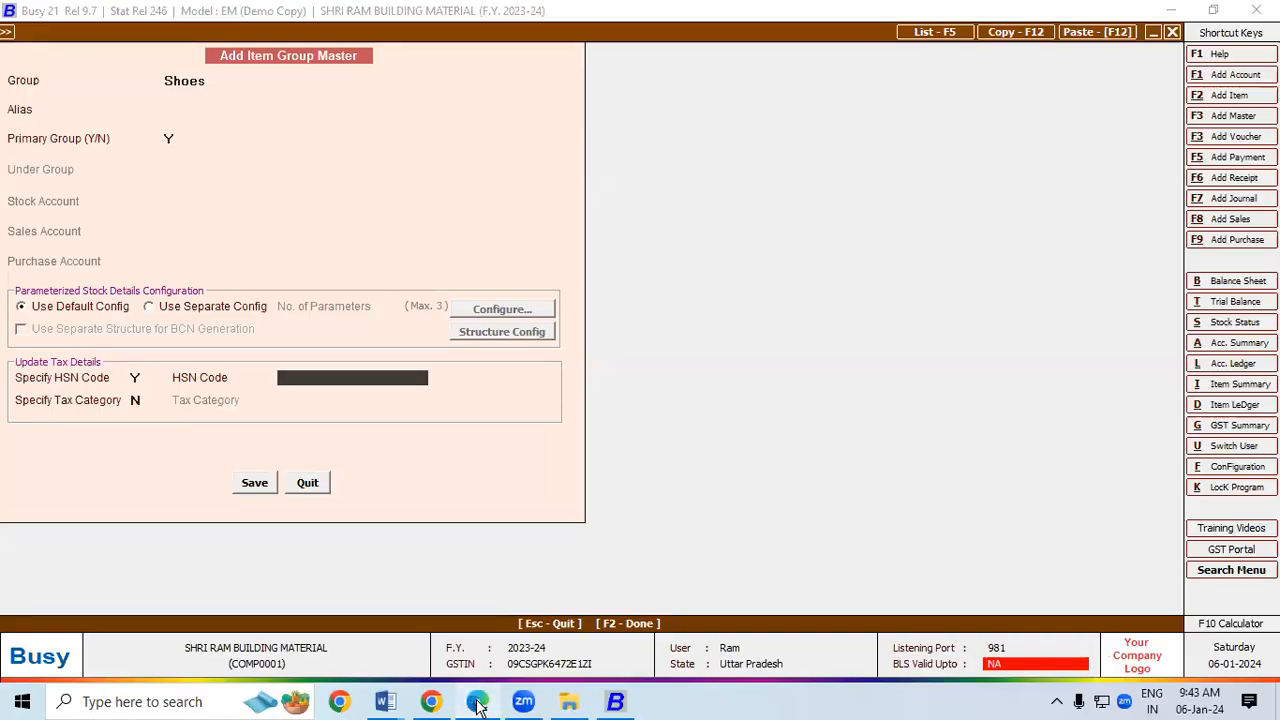
click(478, 705)
click(478, 705)
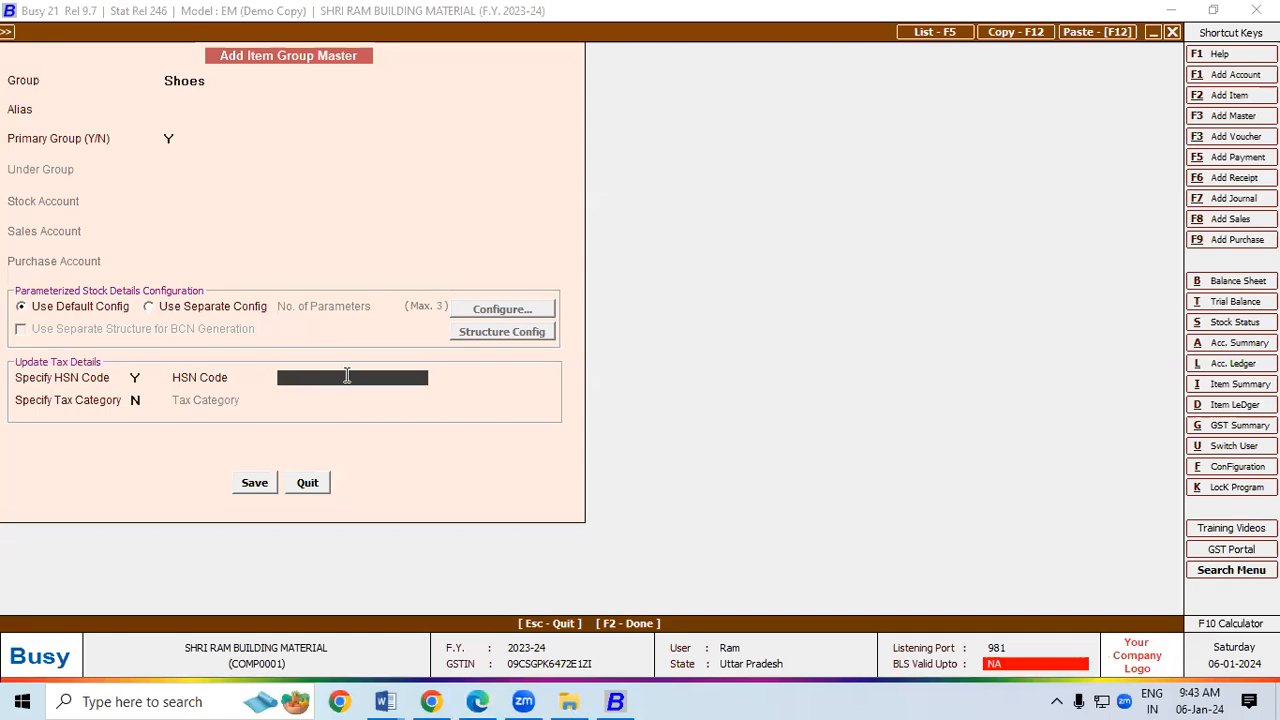
text(6404)
key(Return)
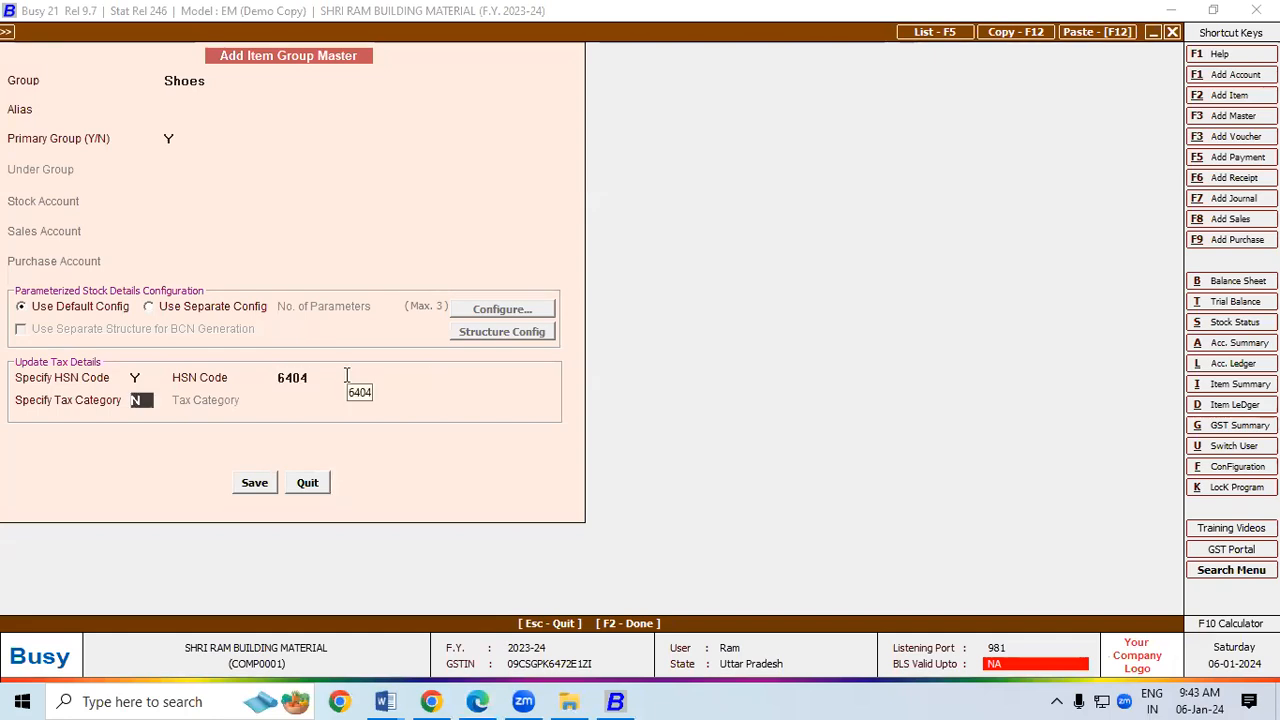
Step: Give the Shoes group tax category GST 18% and save it
text(Y)
key(Return)
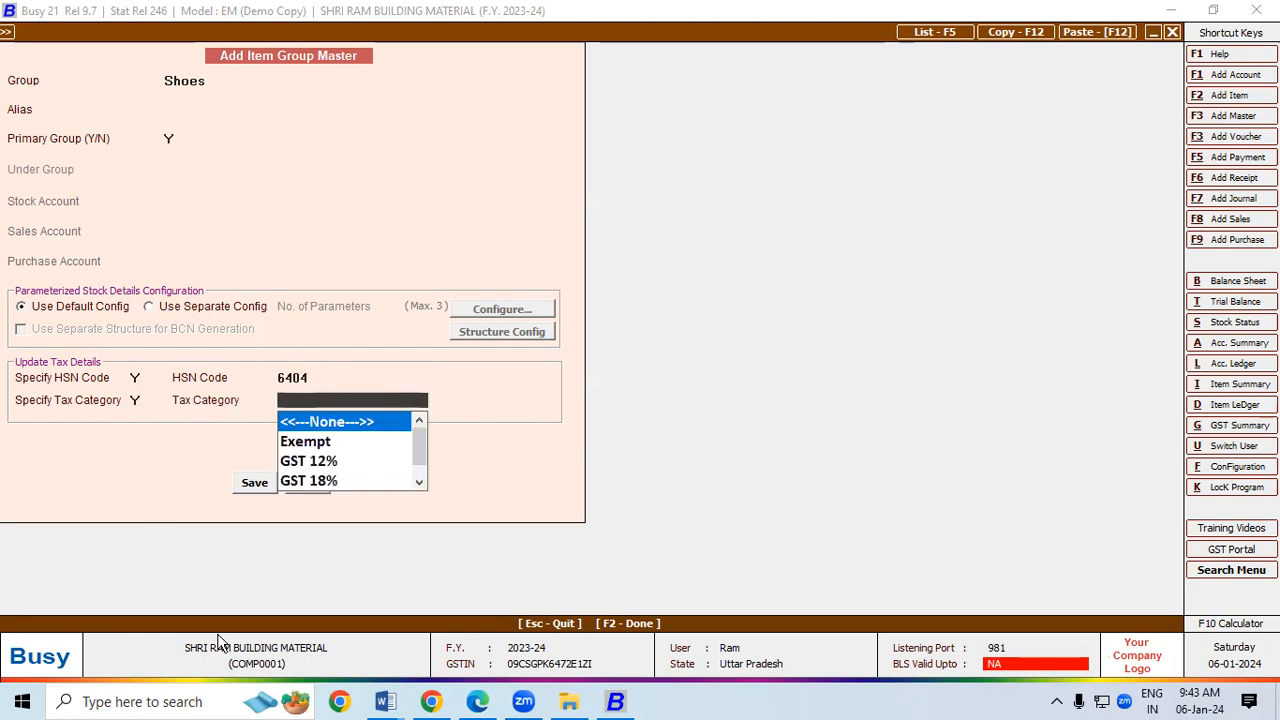
click(477, 701)
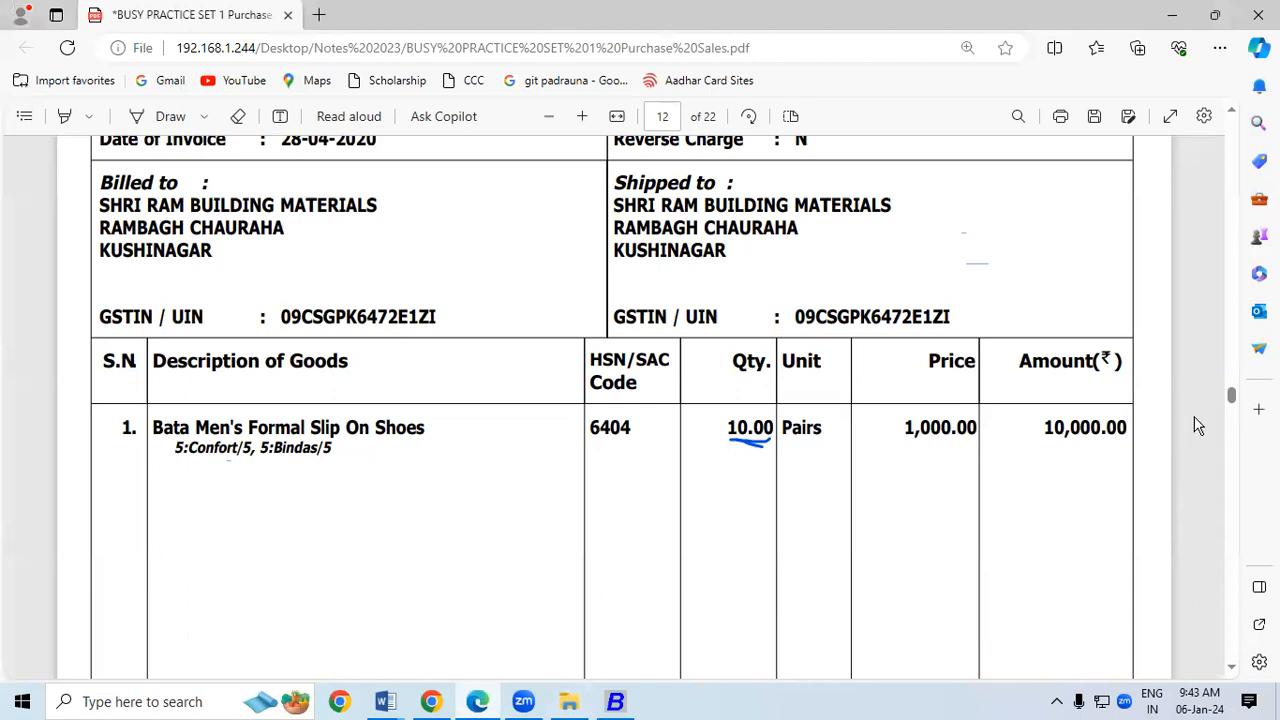
click(1235, 667)
scroll(1236, 668, down, 3)
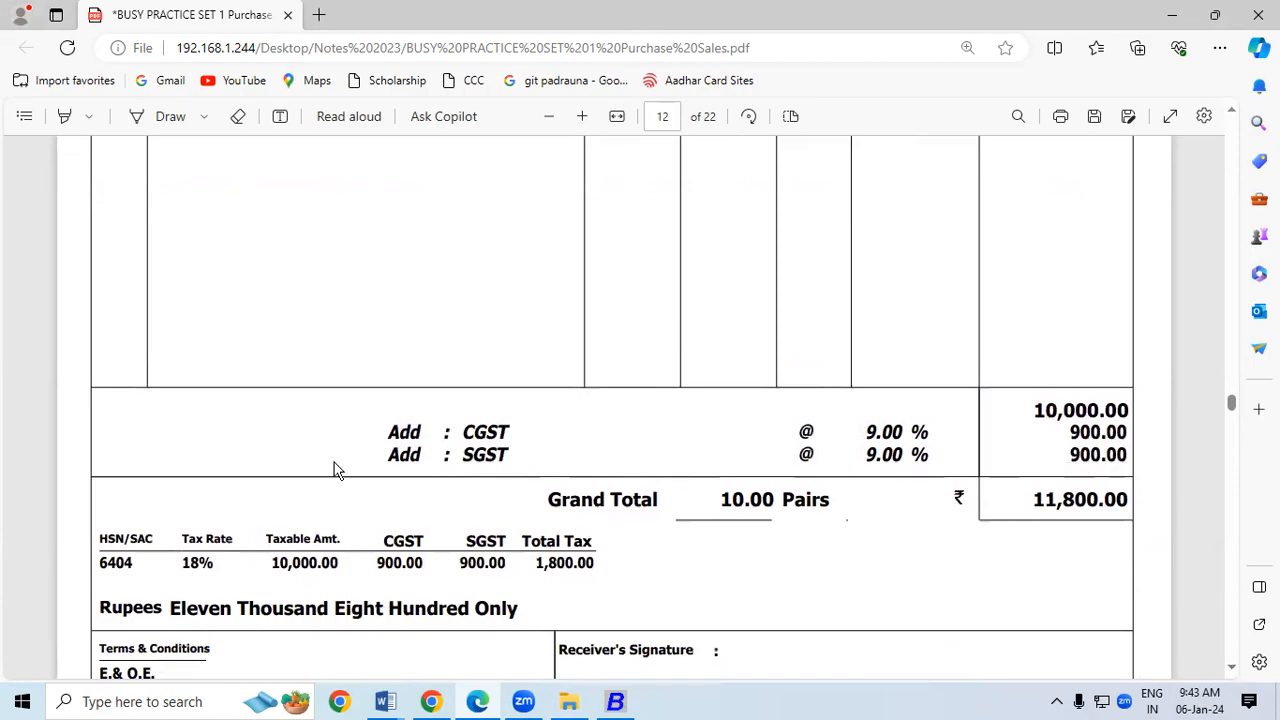
key(alt+Tab)
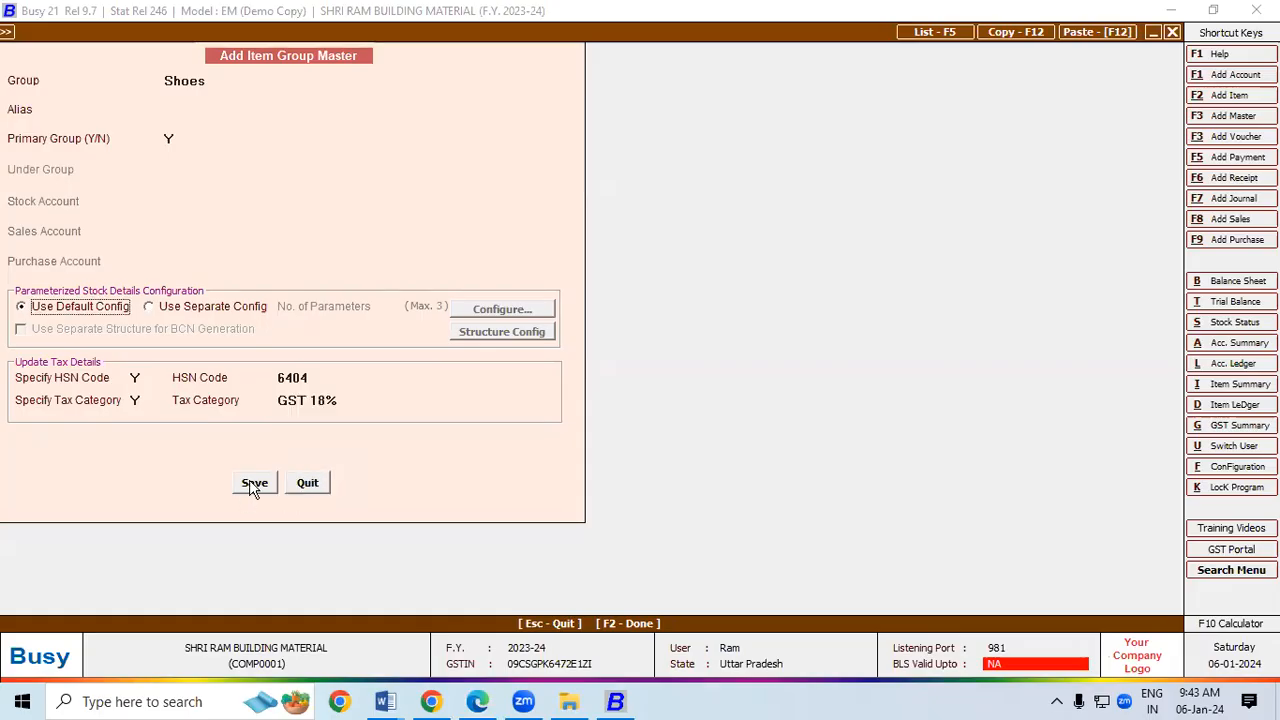
click(254, 485)
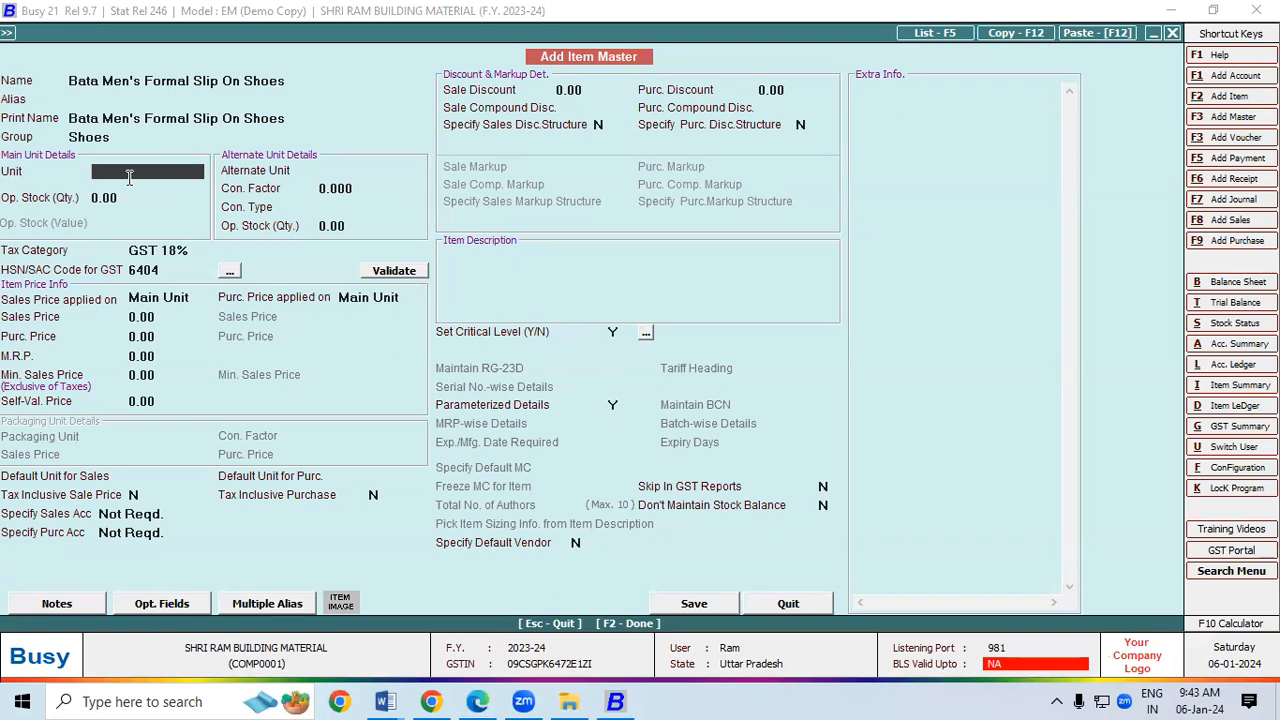
Step: Create unit 'Pair' with GST UQC PRS-PAIRS and e-way bill UQC PAIRS
click(129, 177)
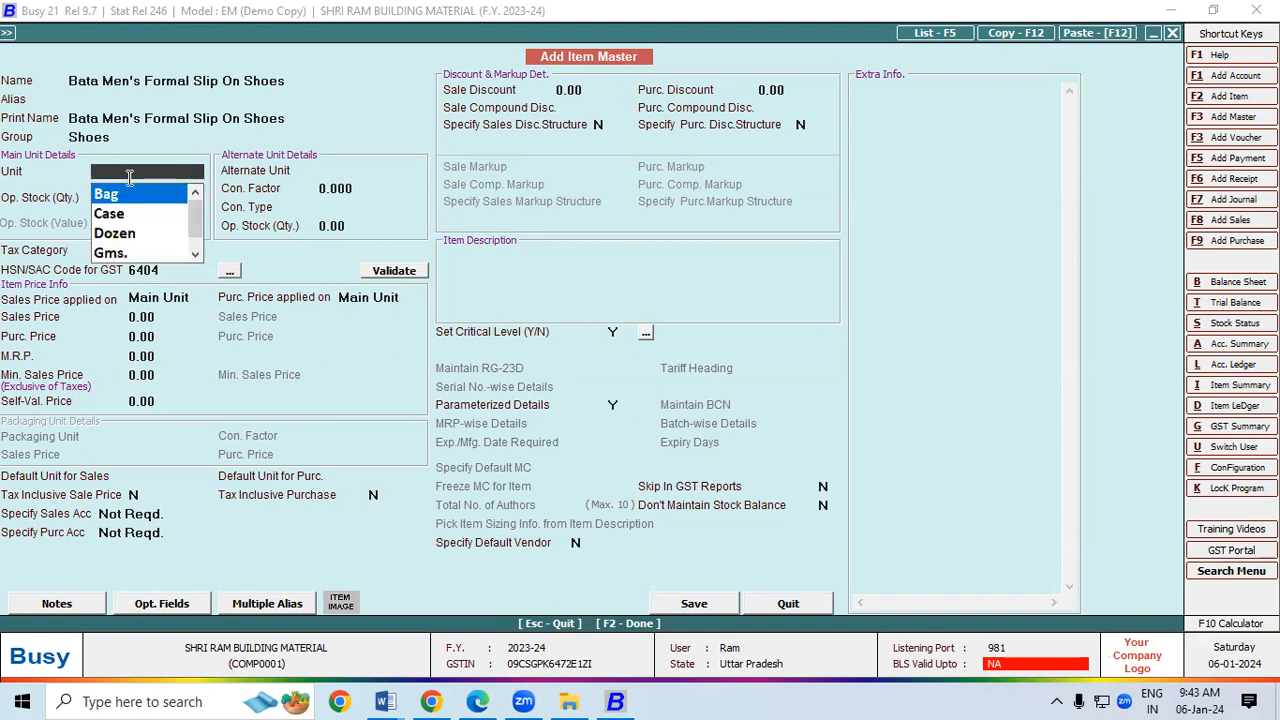
key(F3)
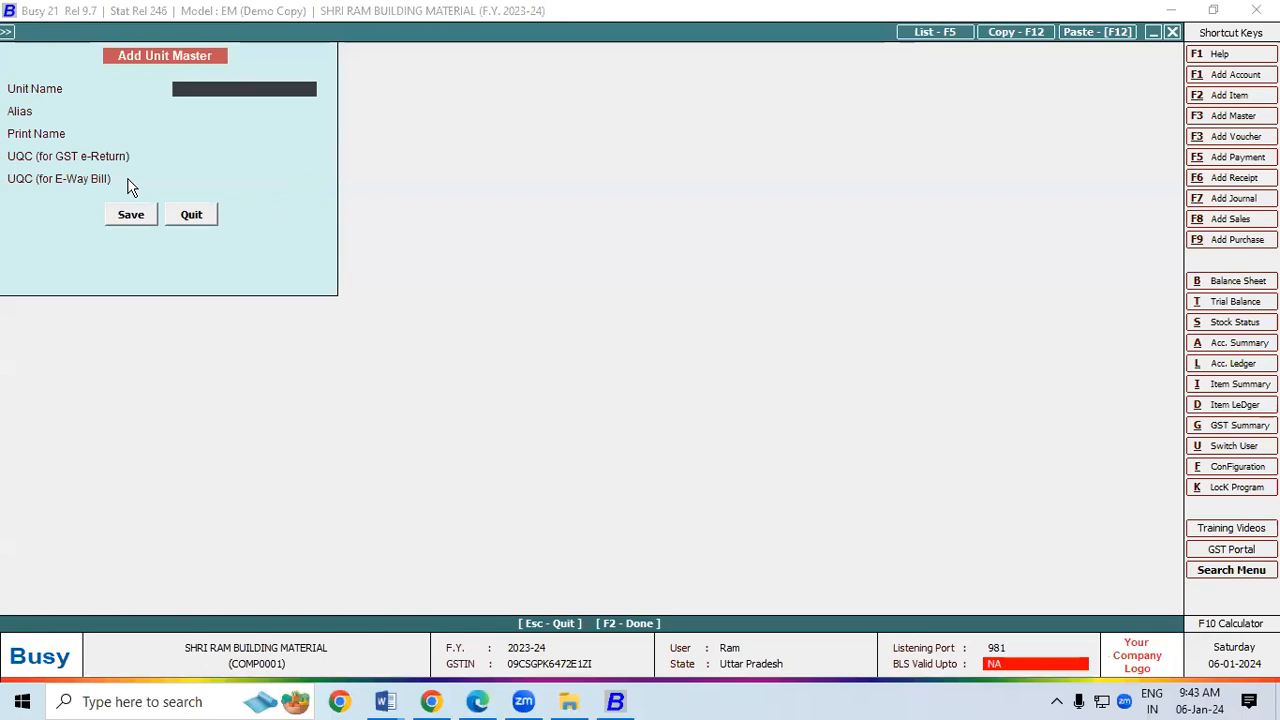
text(Pair)
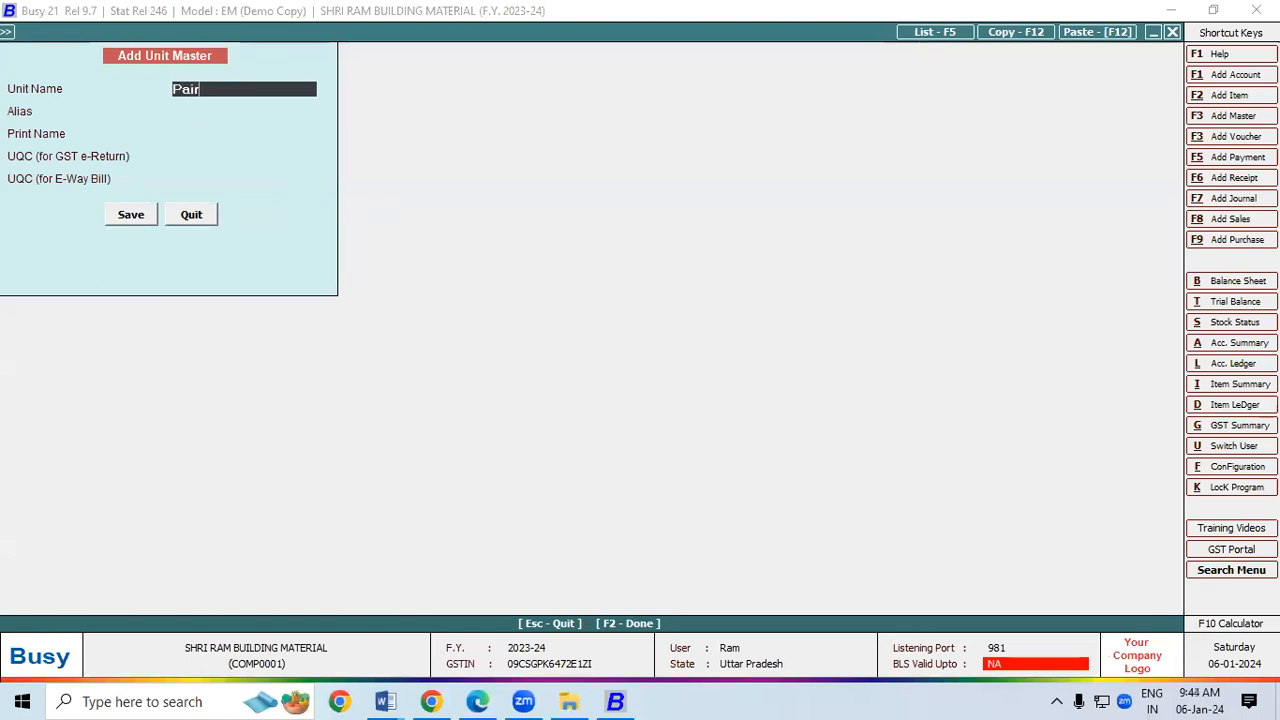
key(Return)
key(Return)
key(Return)
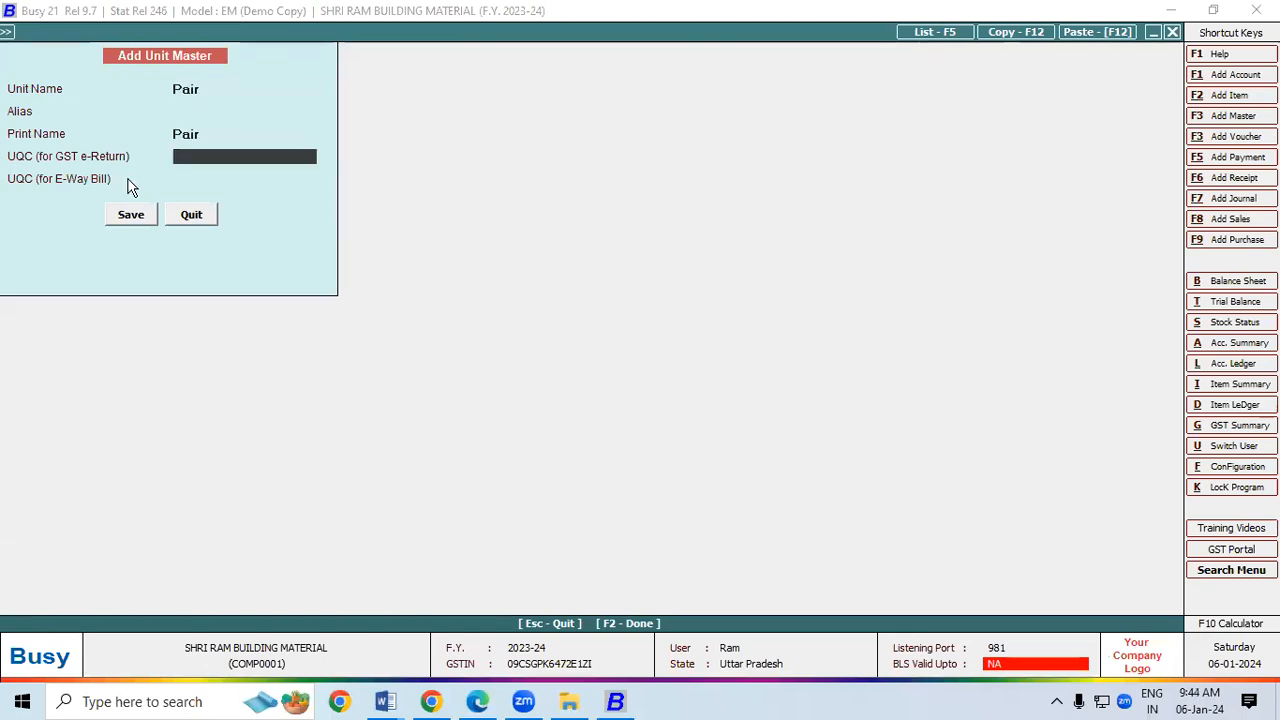
text(p)
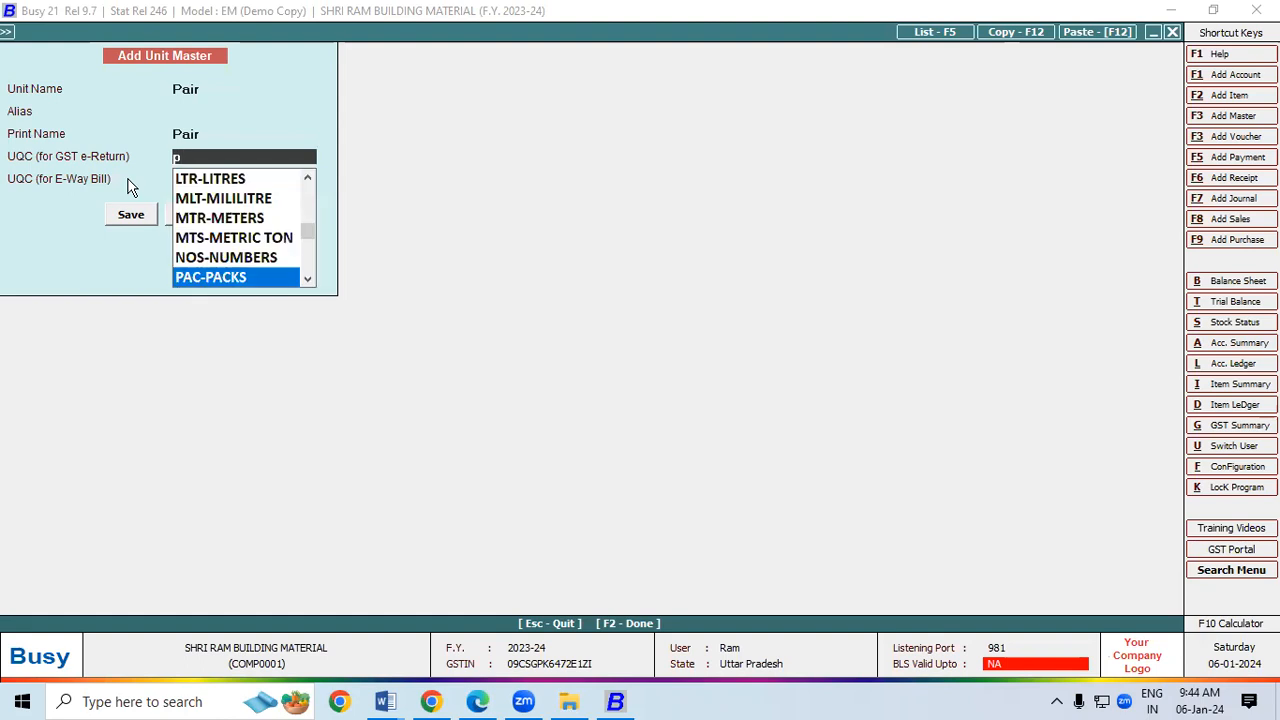
key(Down)
key(Down)
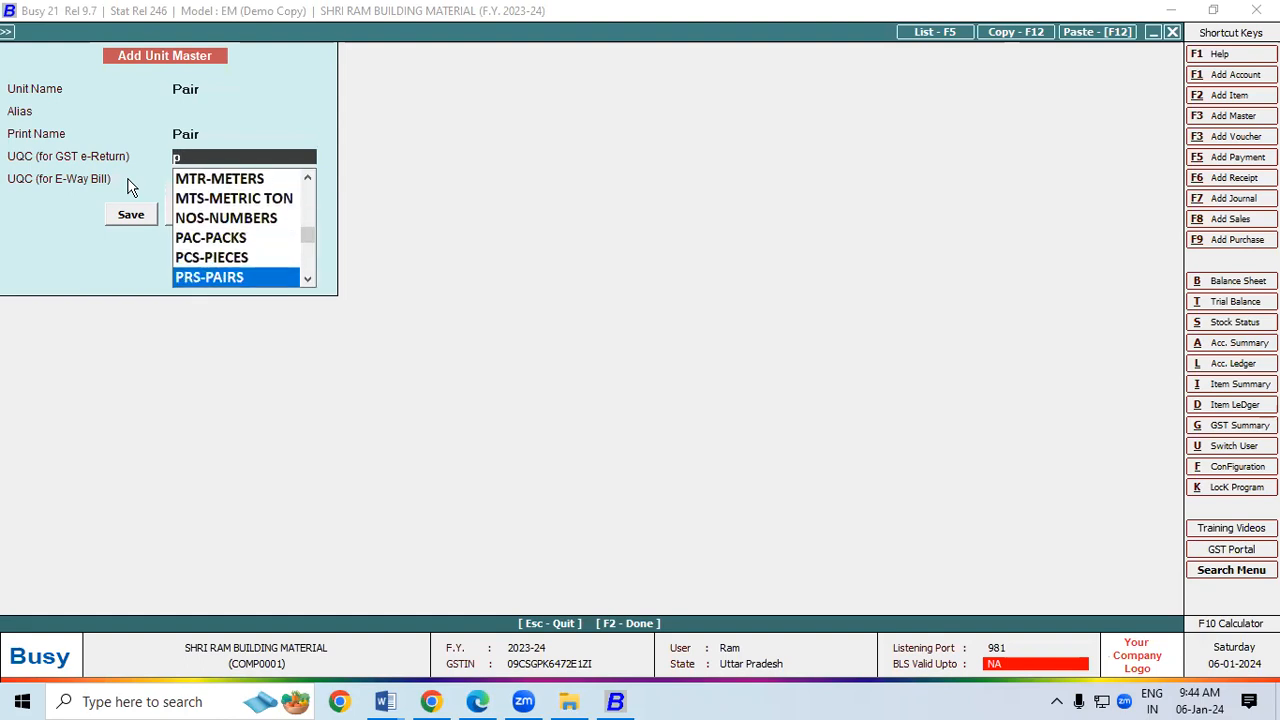
key(Return)
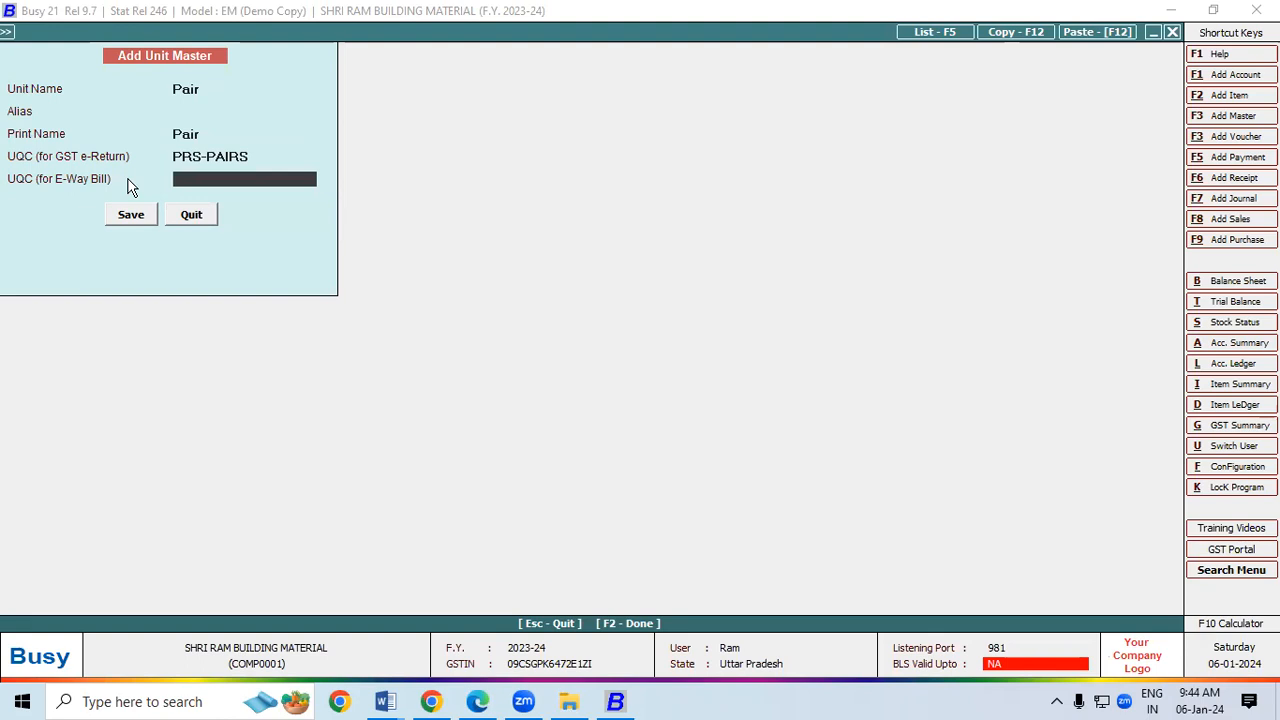
key(Down)
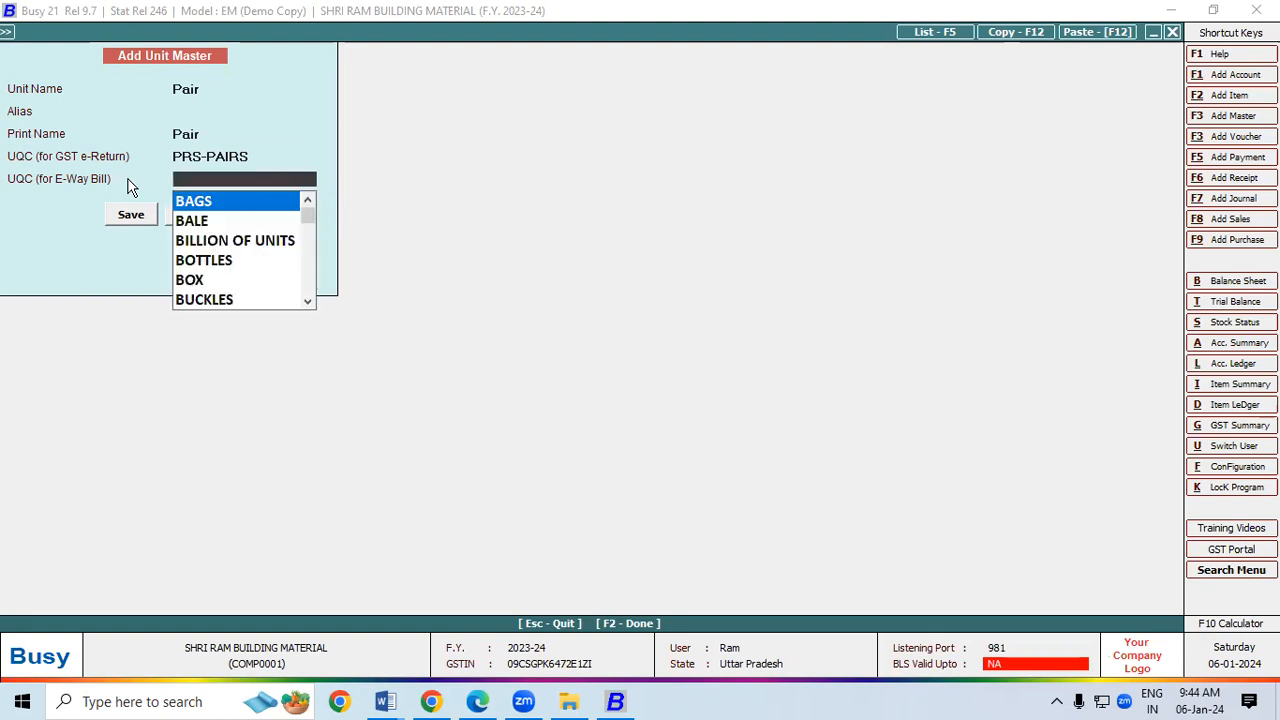
text(p)
key(Down)
key(Down)
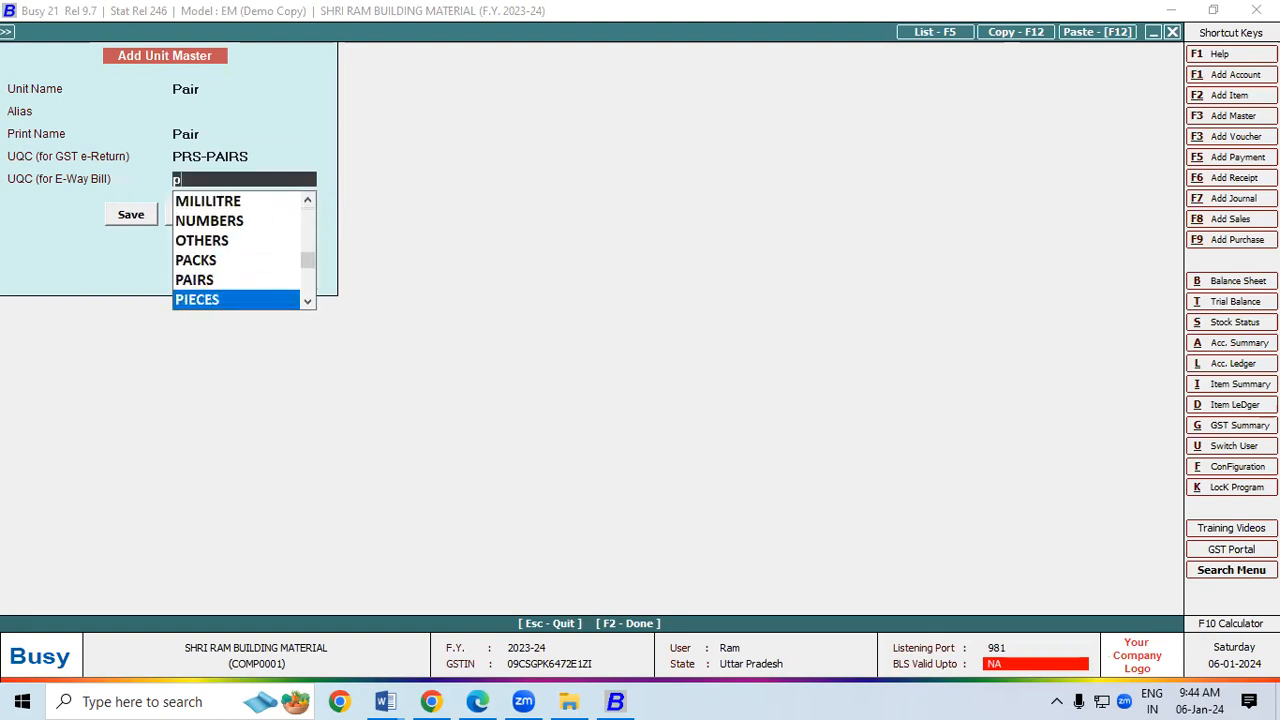
key(Up)
key(Return)
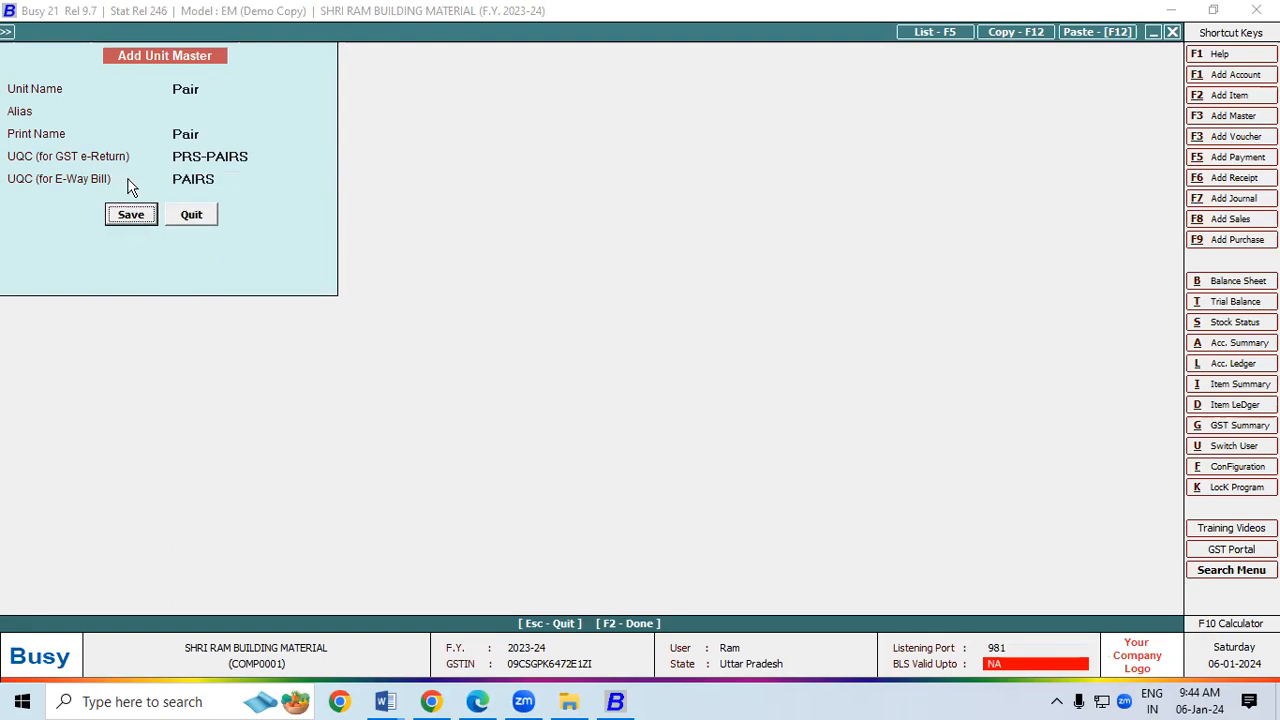
Step: Save the Pair unit and the Bata Men's Formal Slip On Shoes item
click(150, 217)
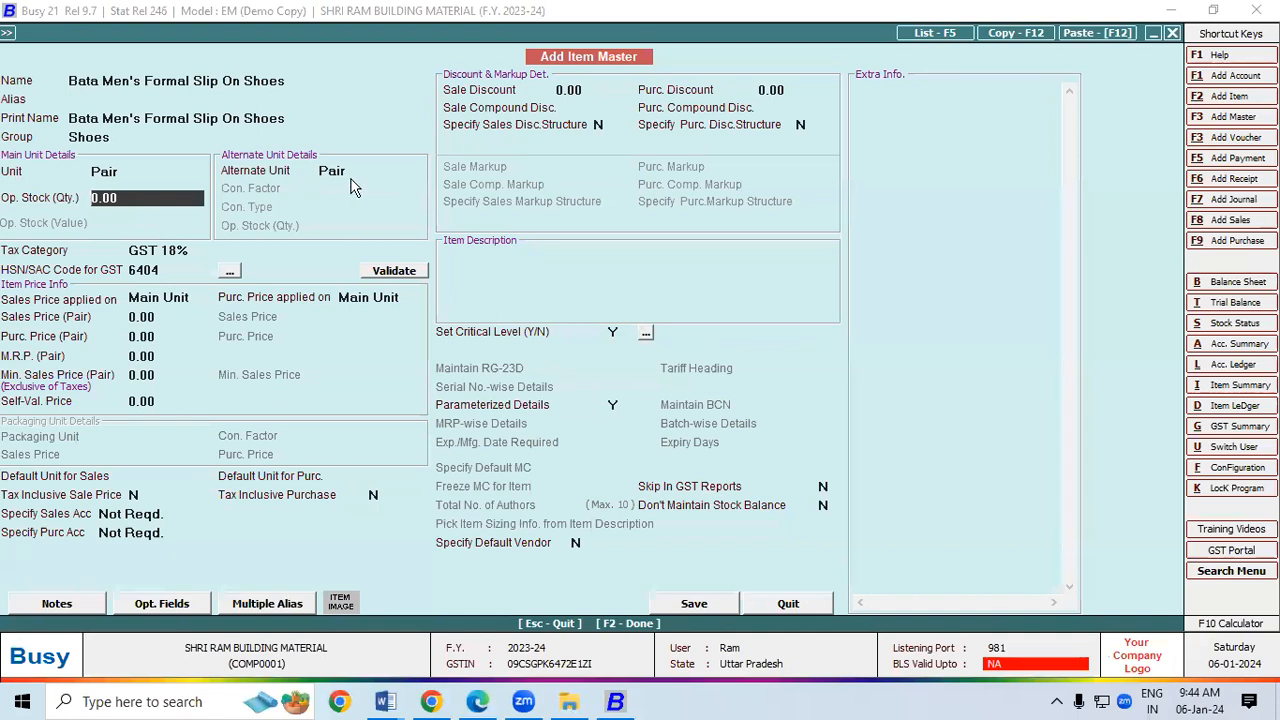
key(F2)
key(Return)
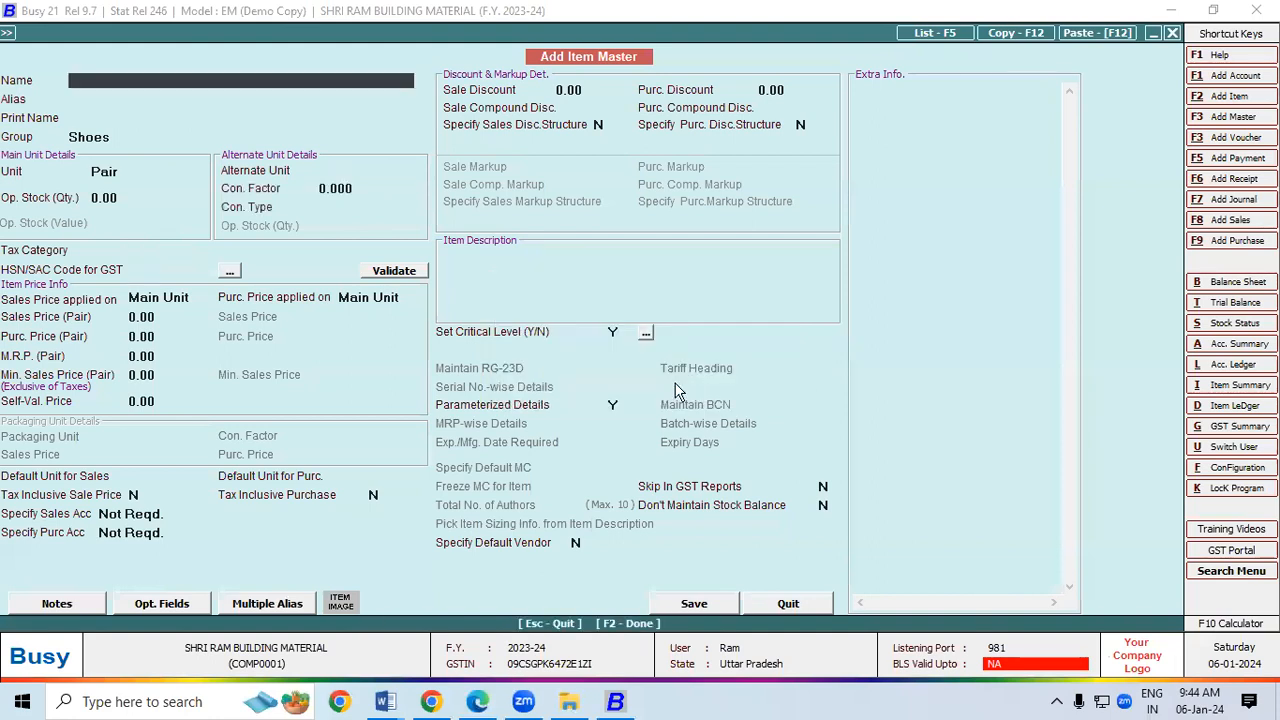
key(Escape)
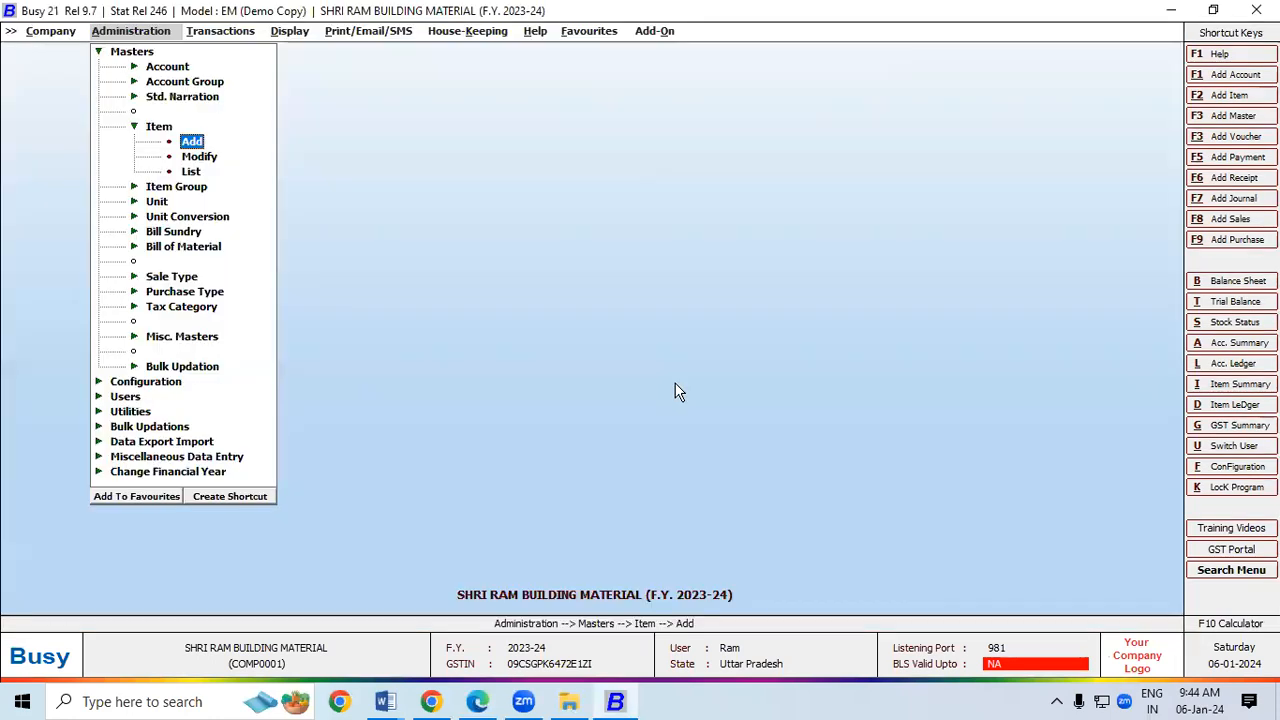
Step: Reopen Bata Men's Formal Slip On Shoes in Modify Item to review its saved details
key(Down)
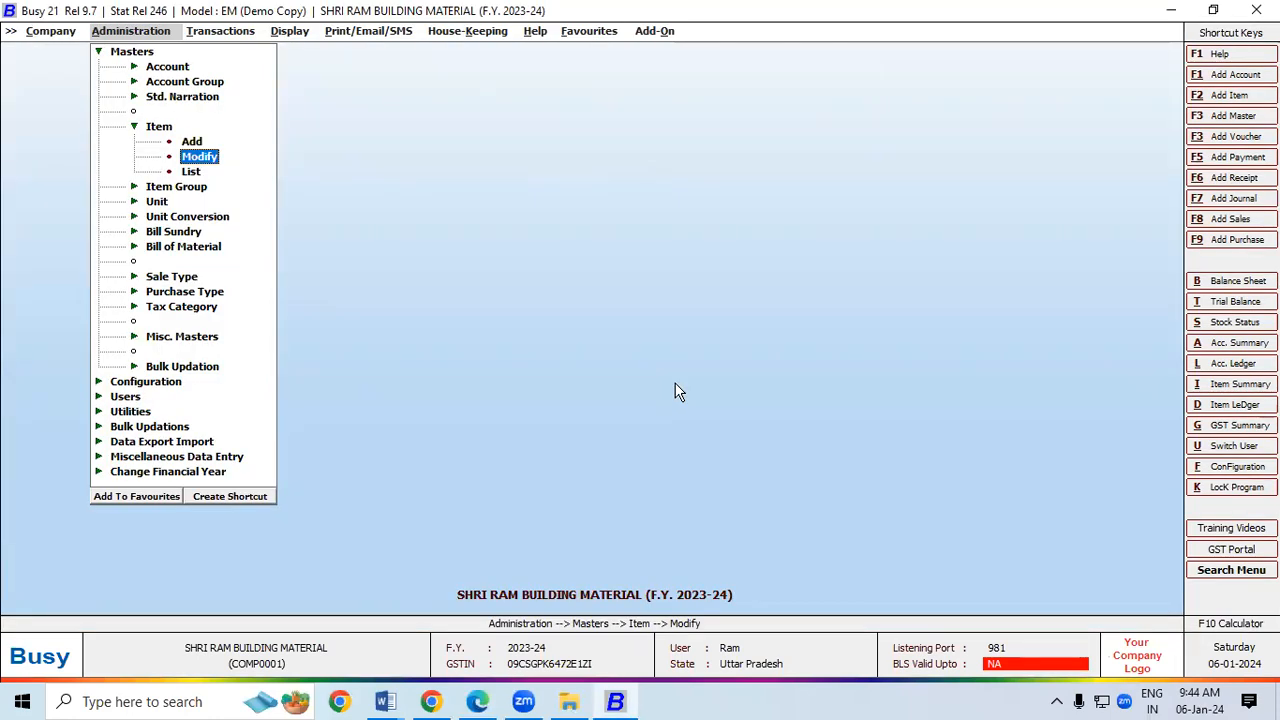
key(Return)
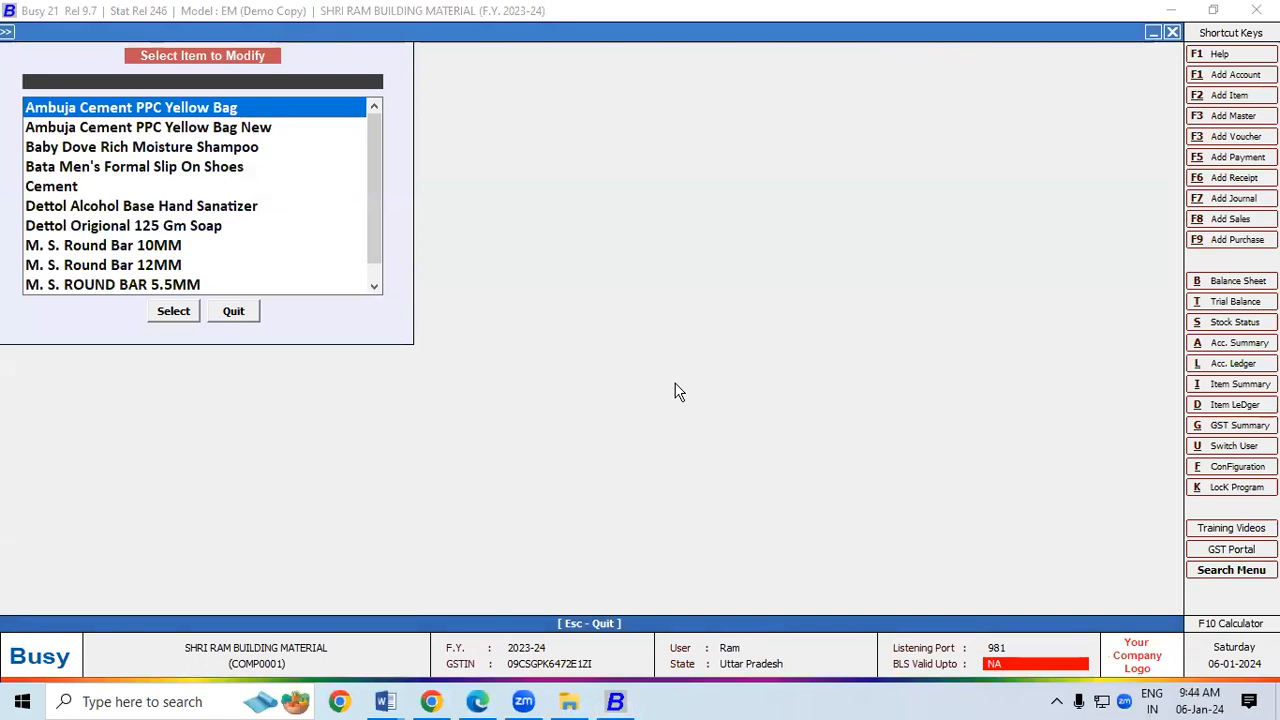
key(Down)
key(Down)
key(Down)
key(Return)
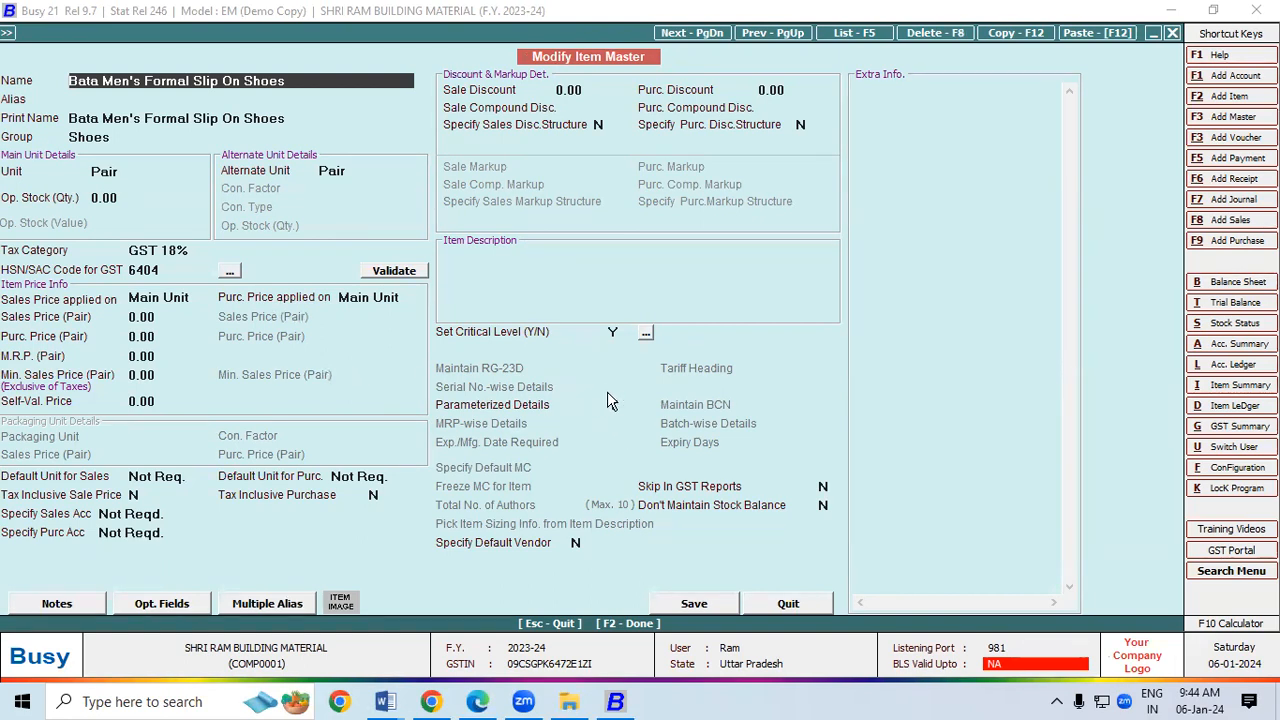
click(1238, 241)
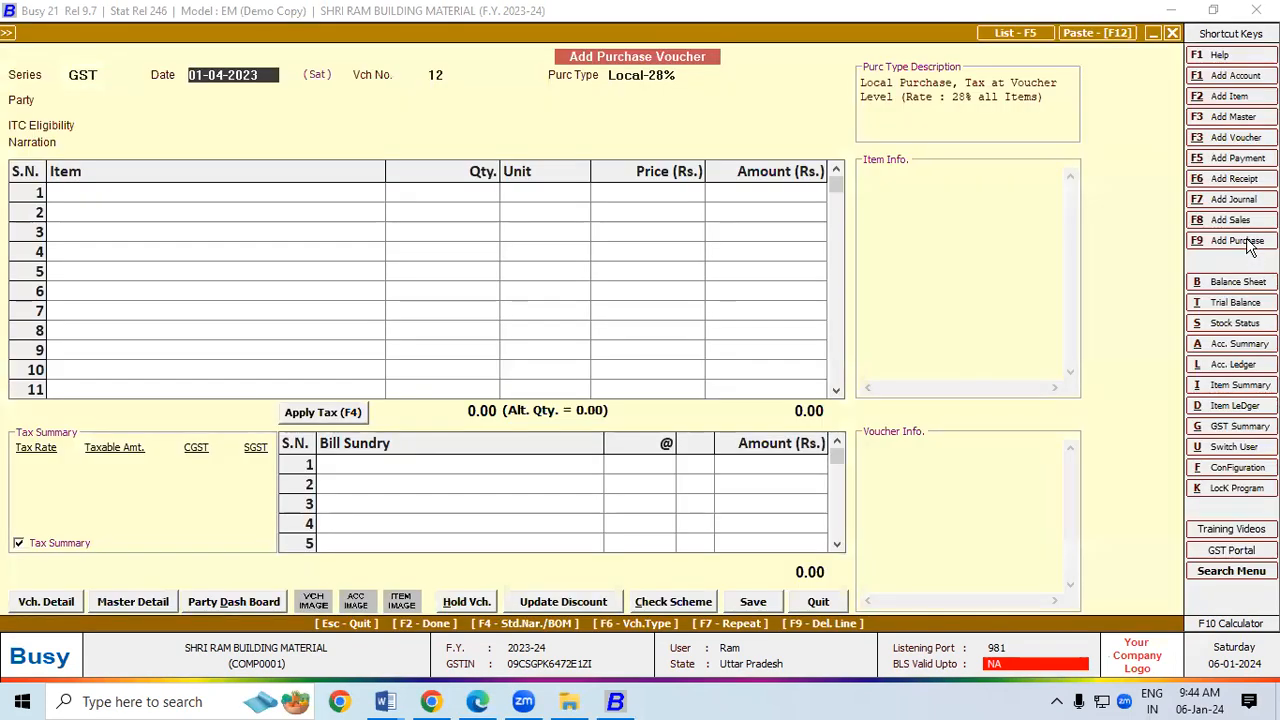
Step: Check the R K Traders invoice, then set the purchase type to Local-18%
key(alt+Tab)
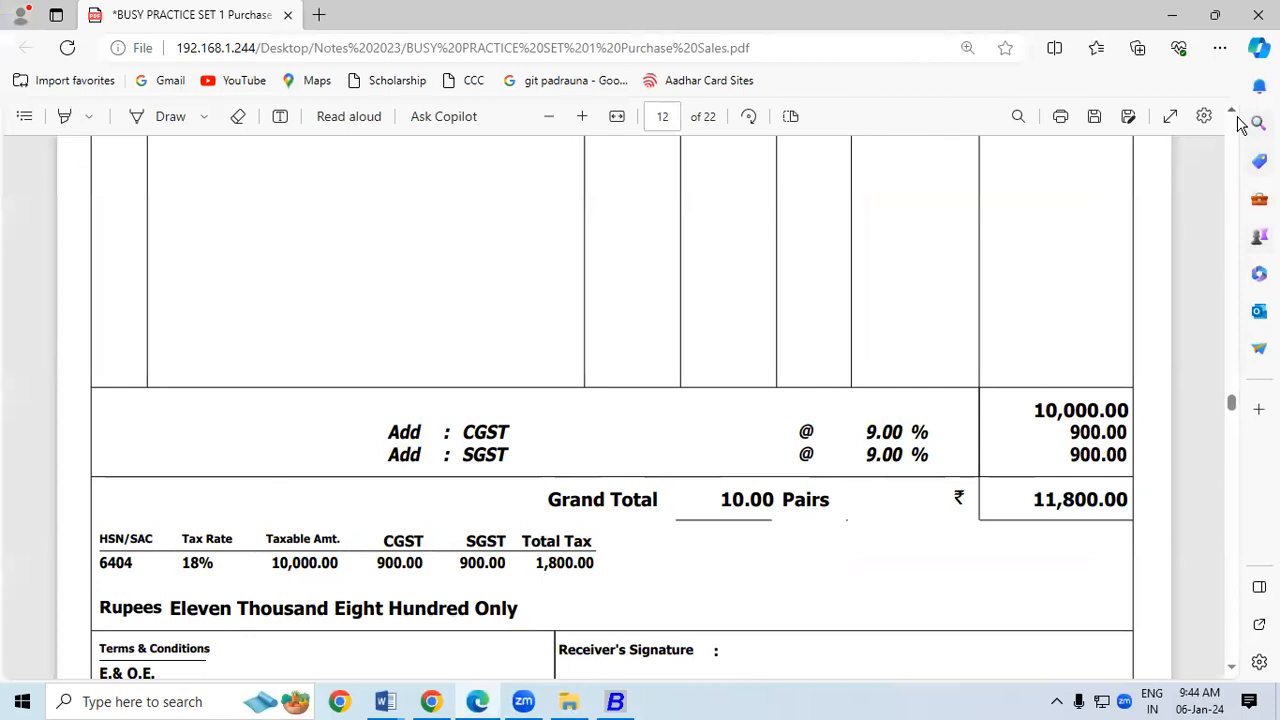
scroll(1236, 118, up, 5)
scroll(1236, 118, up, 5)
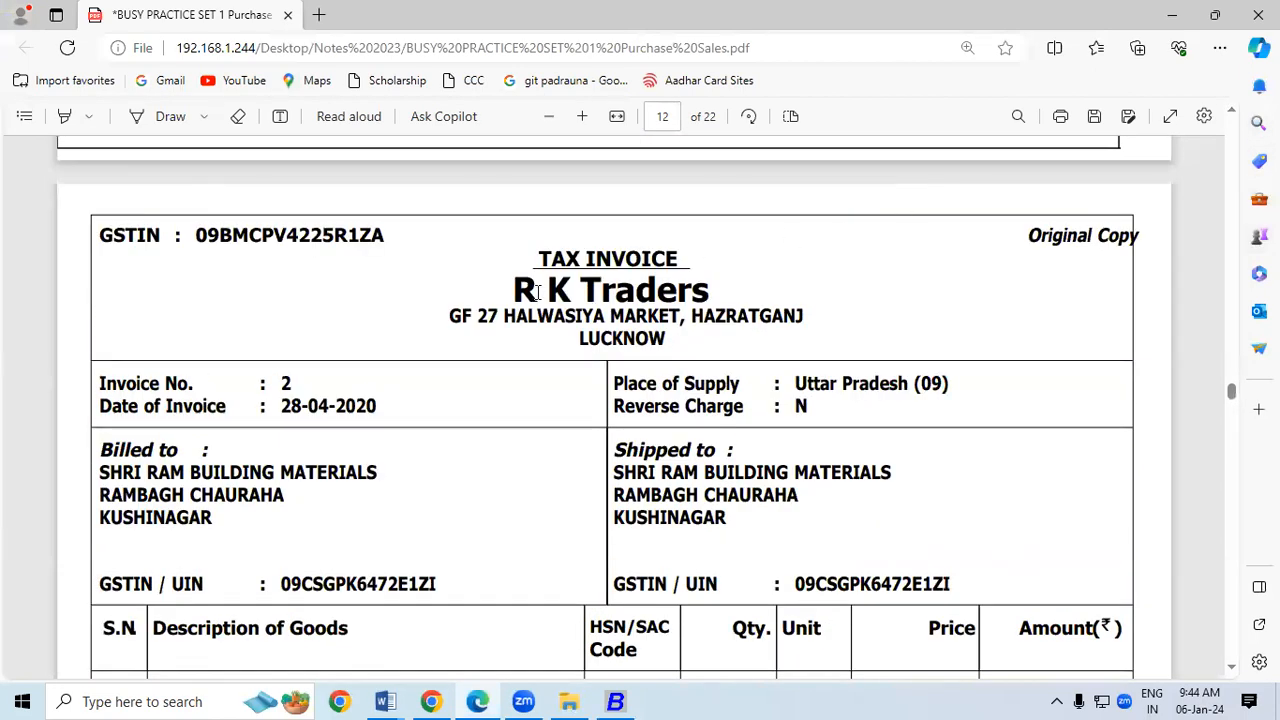
drag(514, 289, 548, 290)
drag(663, 292, 708, 293)
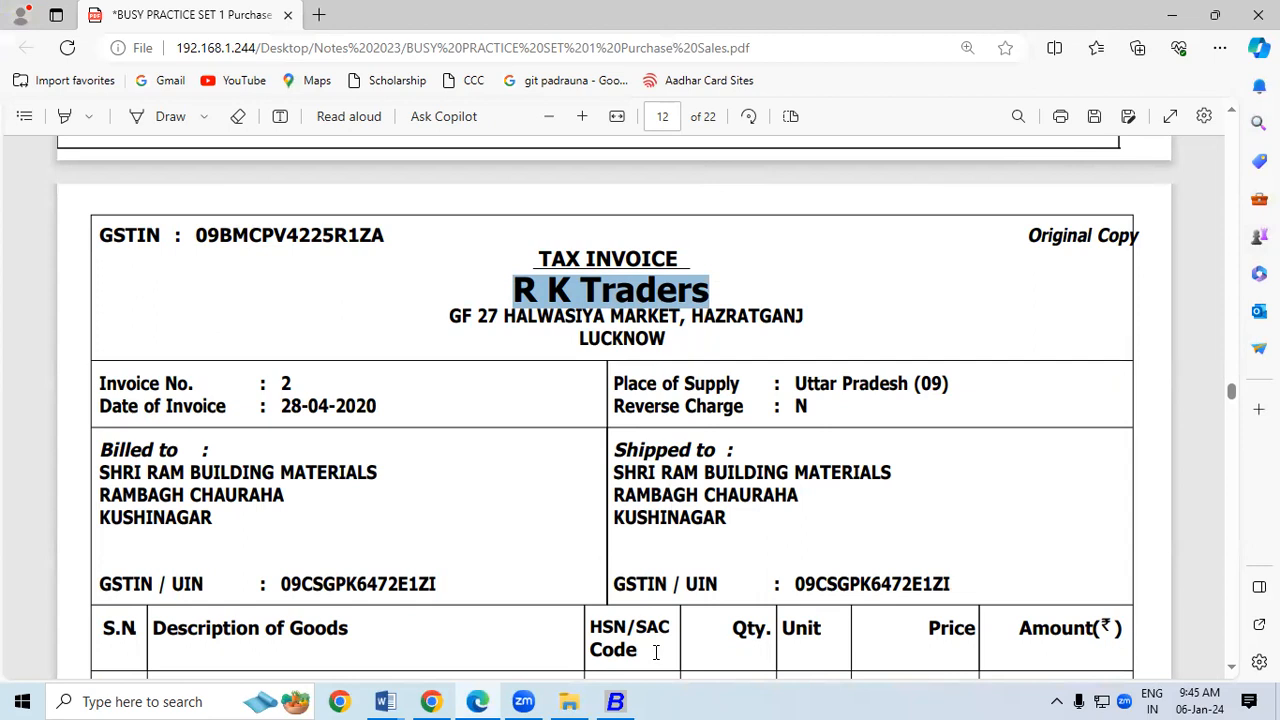
click(624, 703)
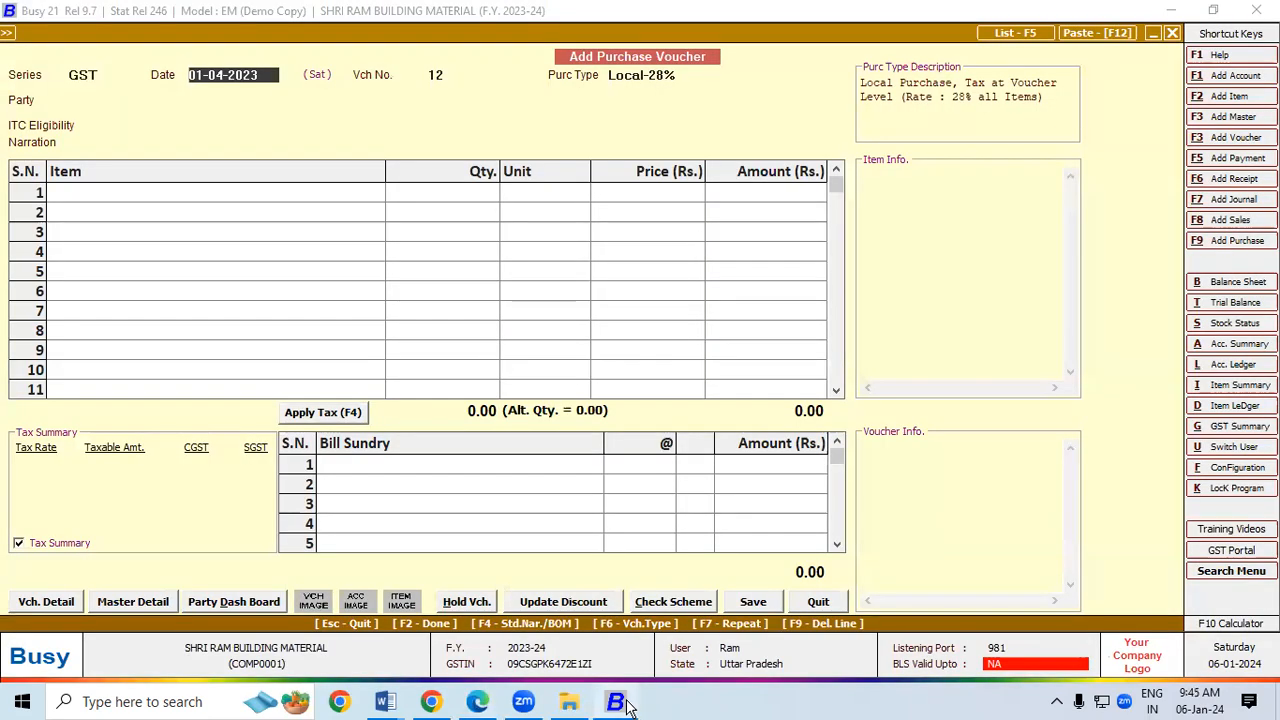
key(Return)
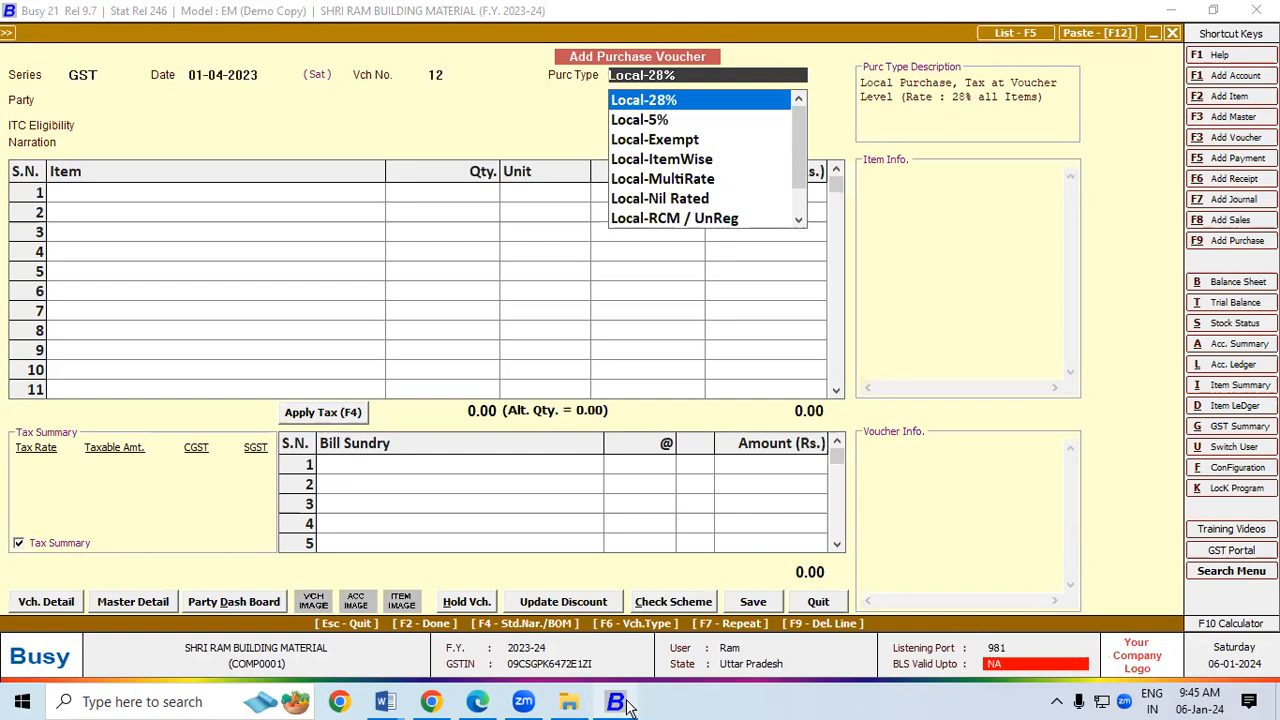
text(18)
key(Return)
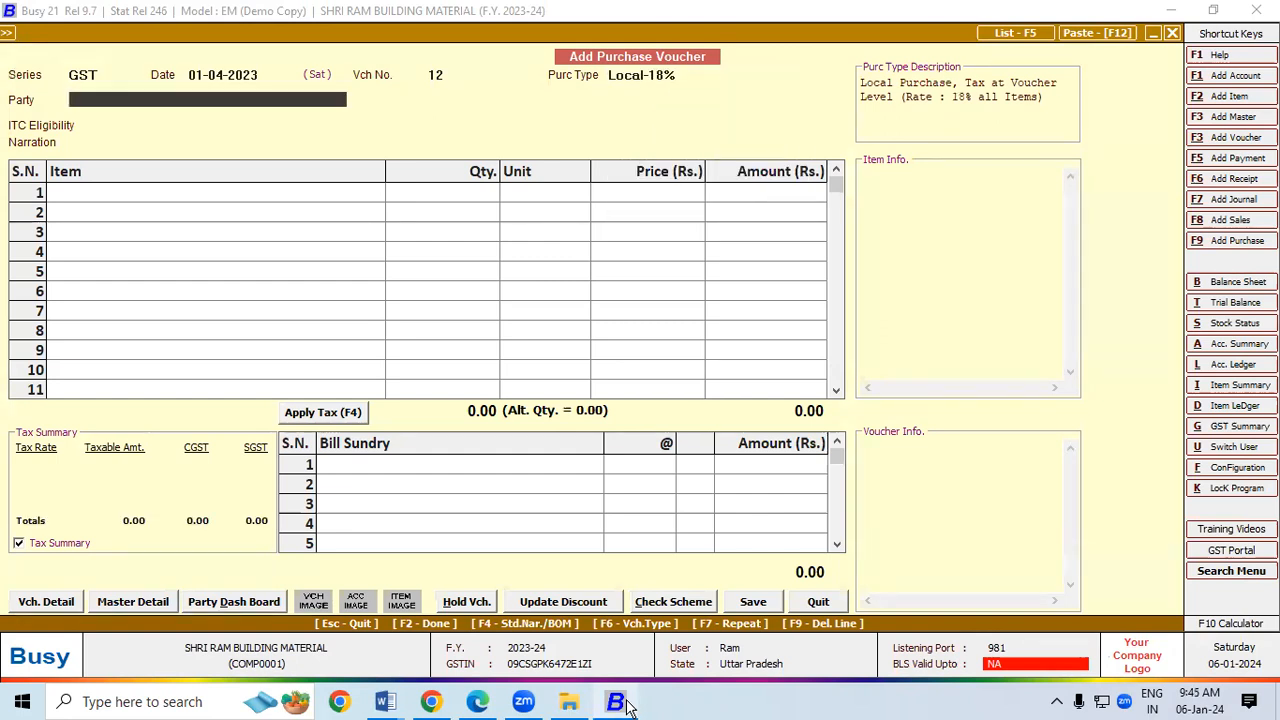
Step: Start a new account named R K Traders in the Sundry Creditors group
key(F3)
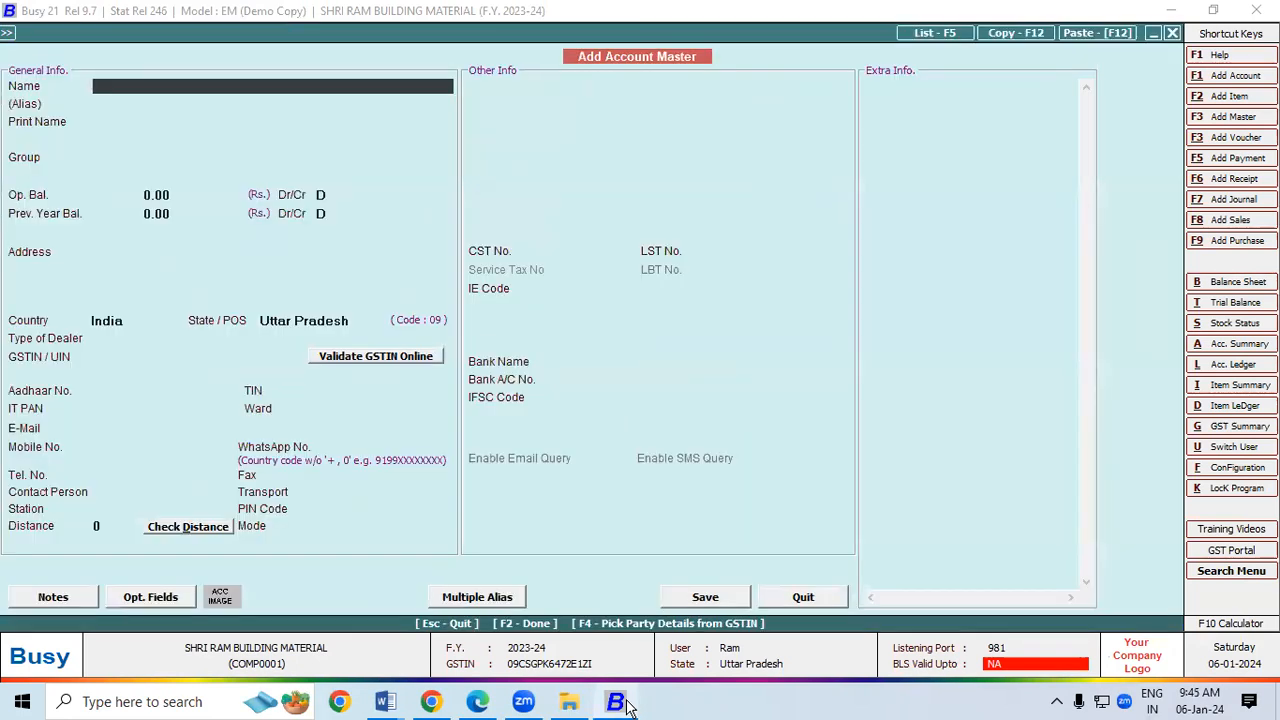
text(R K Traders)
key(Return)
key(Return)
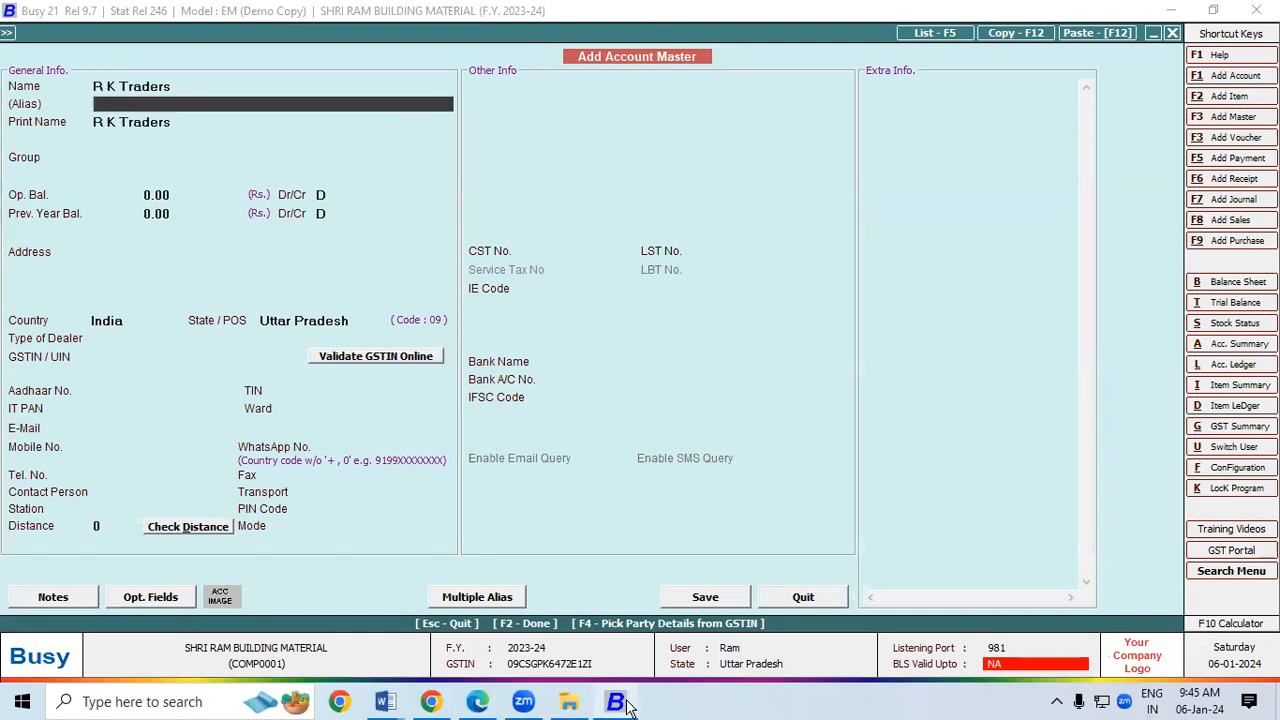
key(Return)
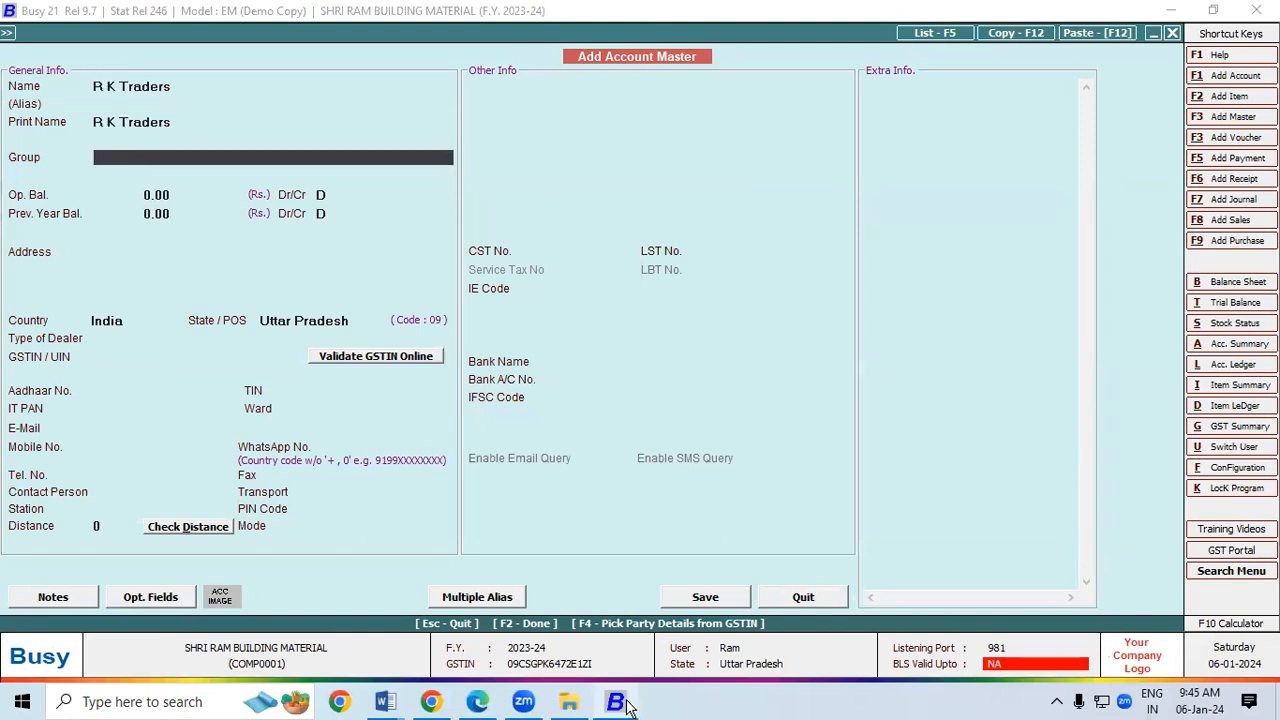
text(su)
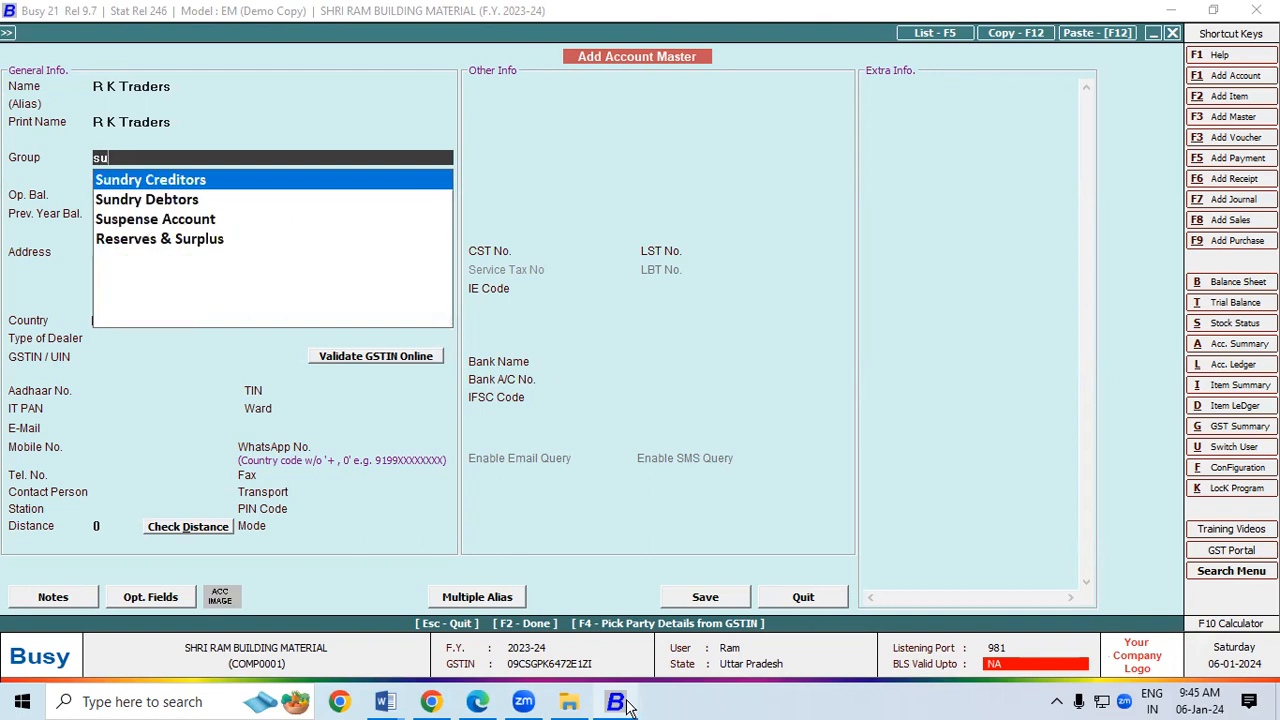
key(Return)
key(Return)
key(Return)
key(Return)
key(Return)
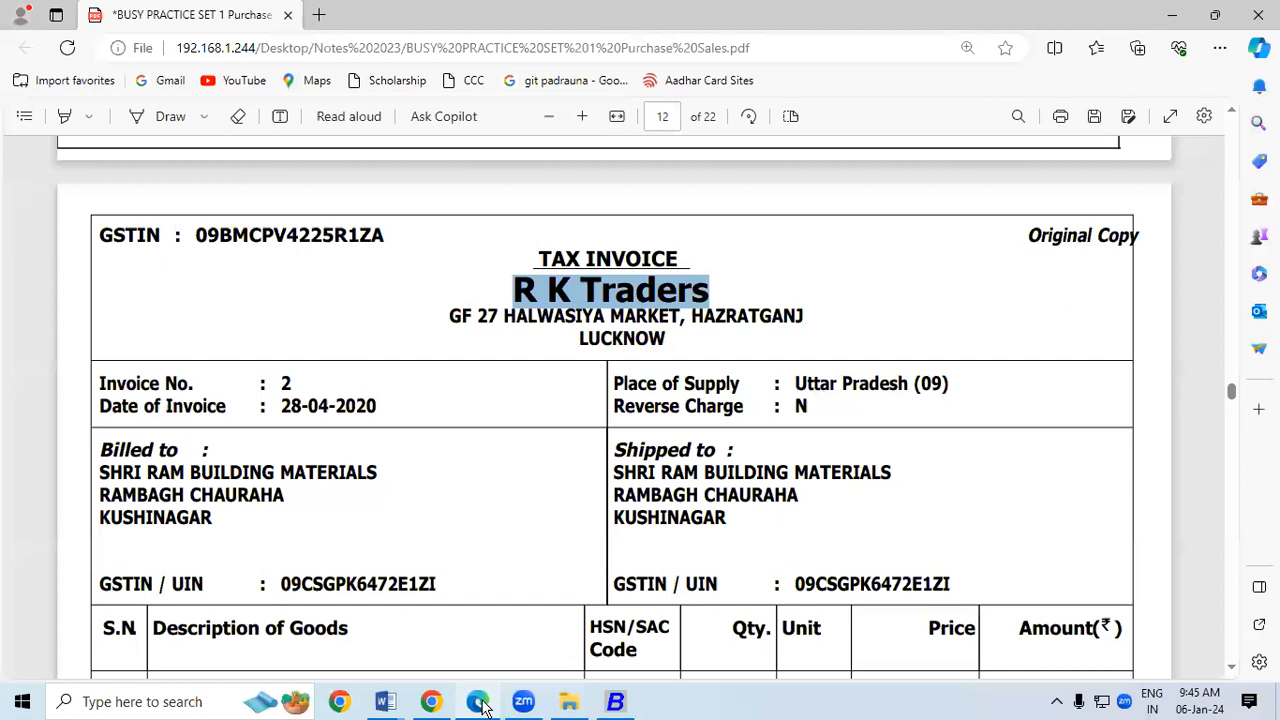
Step: Mark GF 27 on the invoice PDF and paste the street address as the first address line
click(478, 703)
click(455, 337)
click(166, 118)
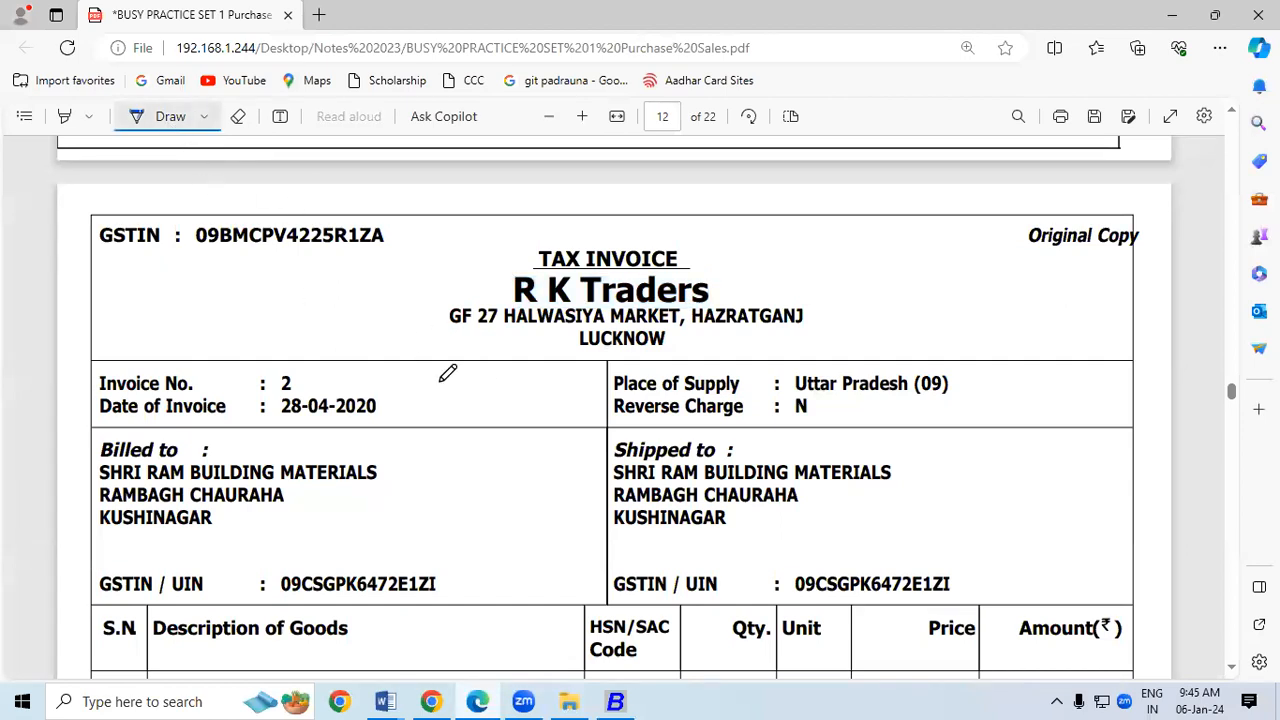
drag(452, 328, 488, 326)
click(192, 118)
drag(449, 316, 683, 316)
key(ctrl+c)
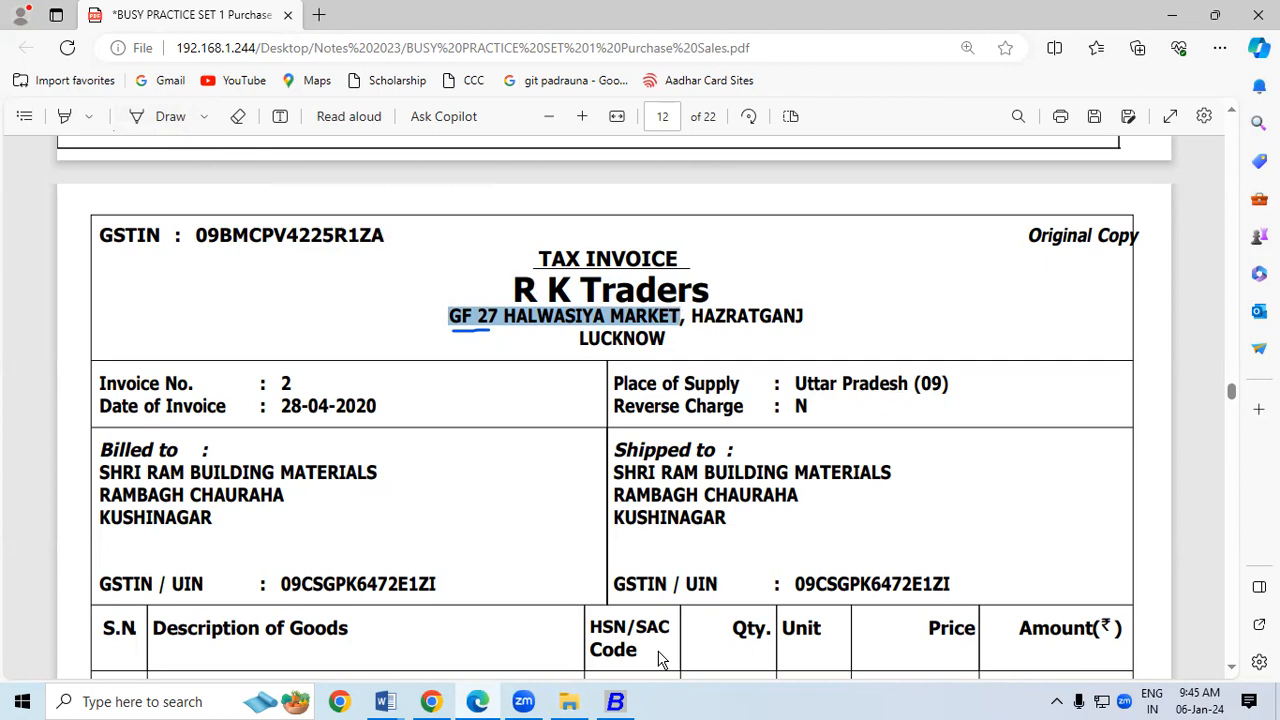
click(617, 703)
key(ctrl+v)
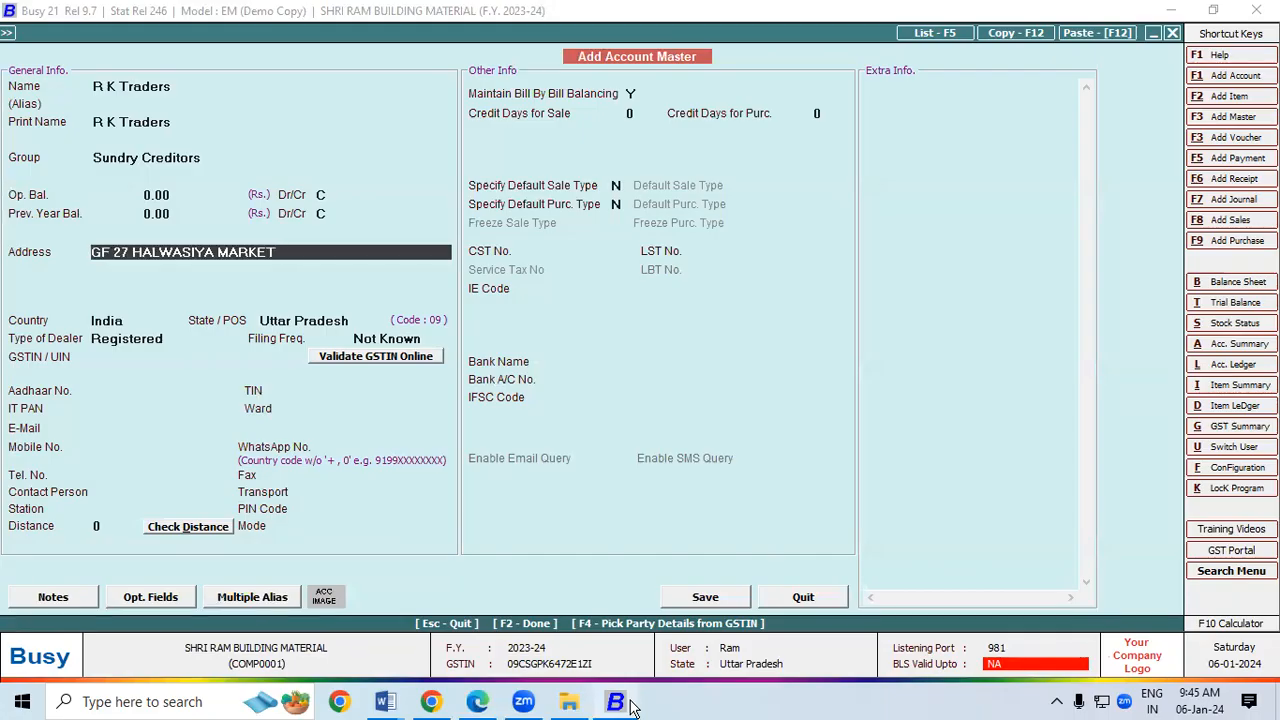
key(Return)
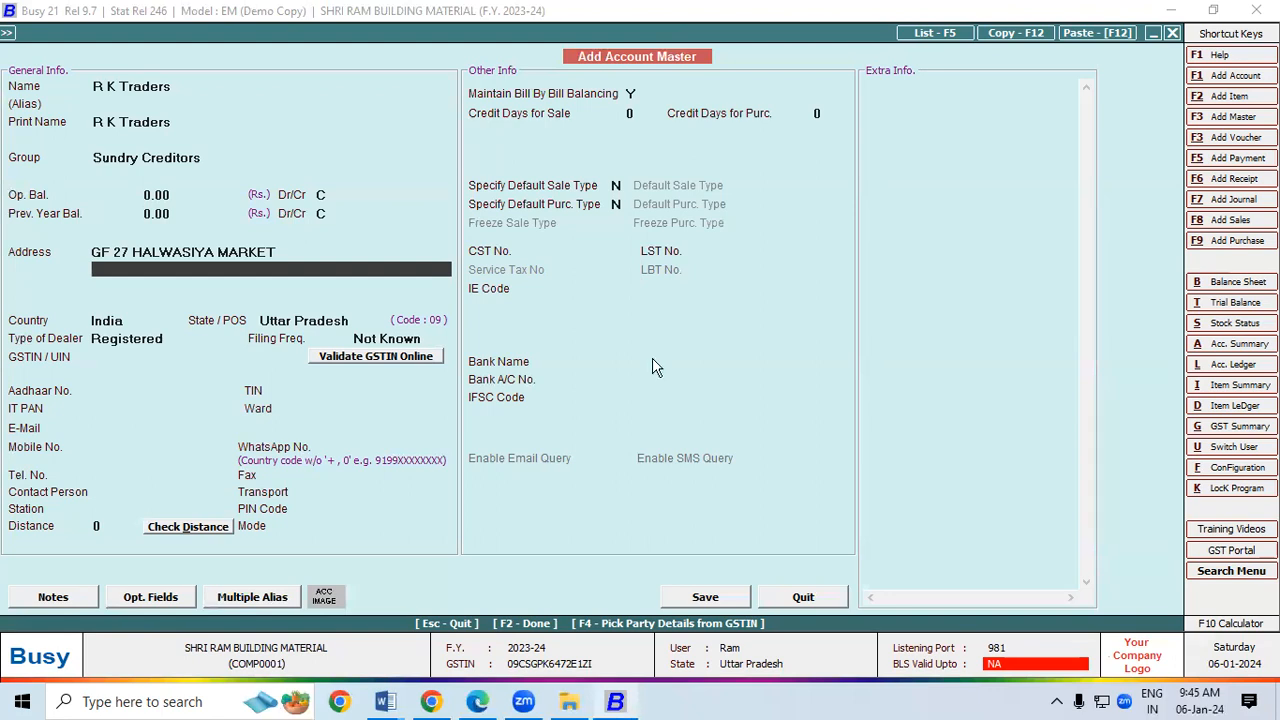
Step: Add the locality and Lucknow as the next address lines, leaving country and state as shown
key(alt+Tab)
drag(690, 316, 803, 322)
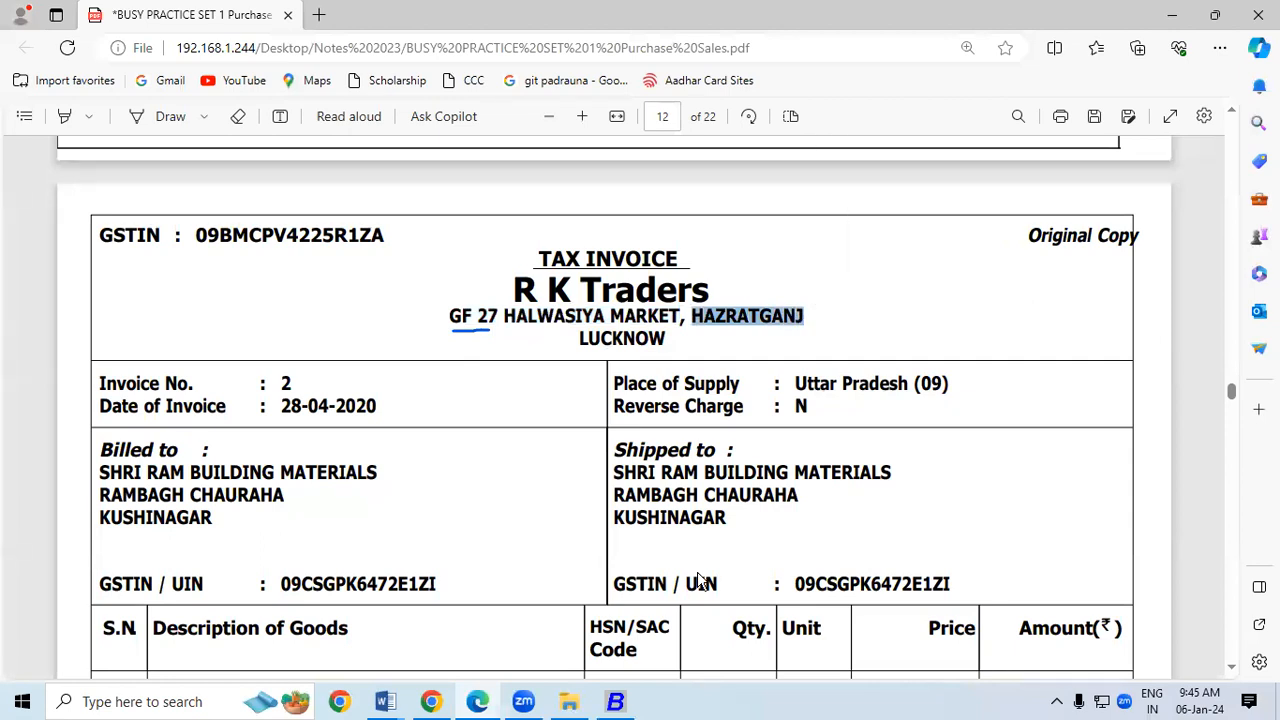
click(615, 704)
key(Return)
text(lucknow)
key(Return)
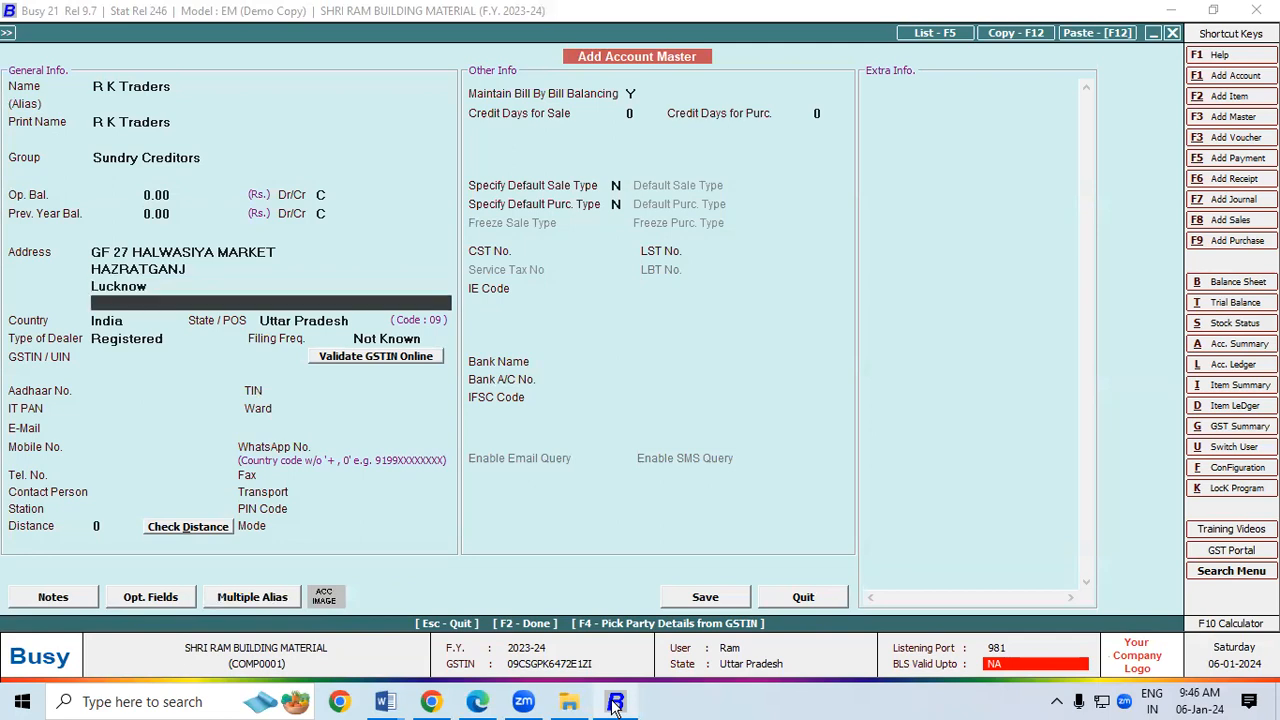
key(Return)
key(Return)
key(Return)
key(Return)
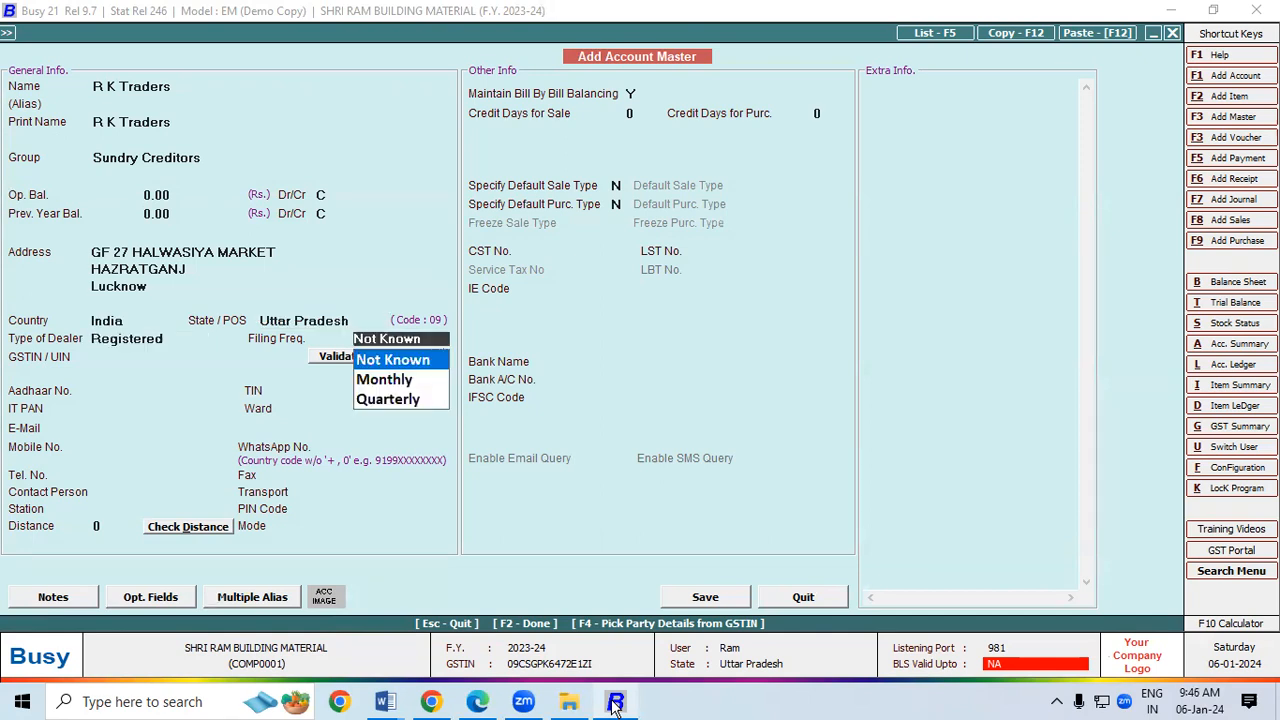
key(Return)
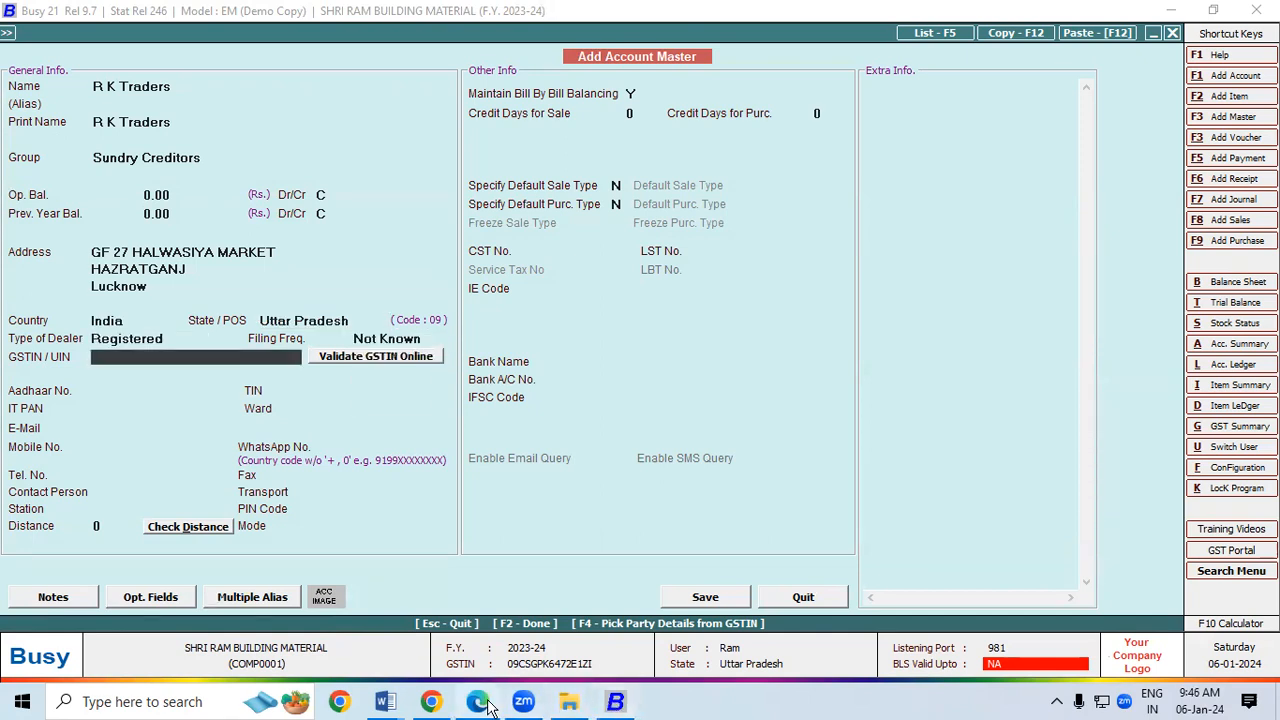
Step: Copy the supplier's GSTIN from the invoice into the account and save R K Traders
click(480, 703)
drag(196, 235, 379, 239)
key(ctrl+c)
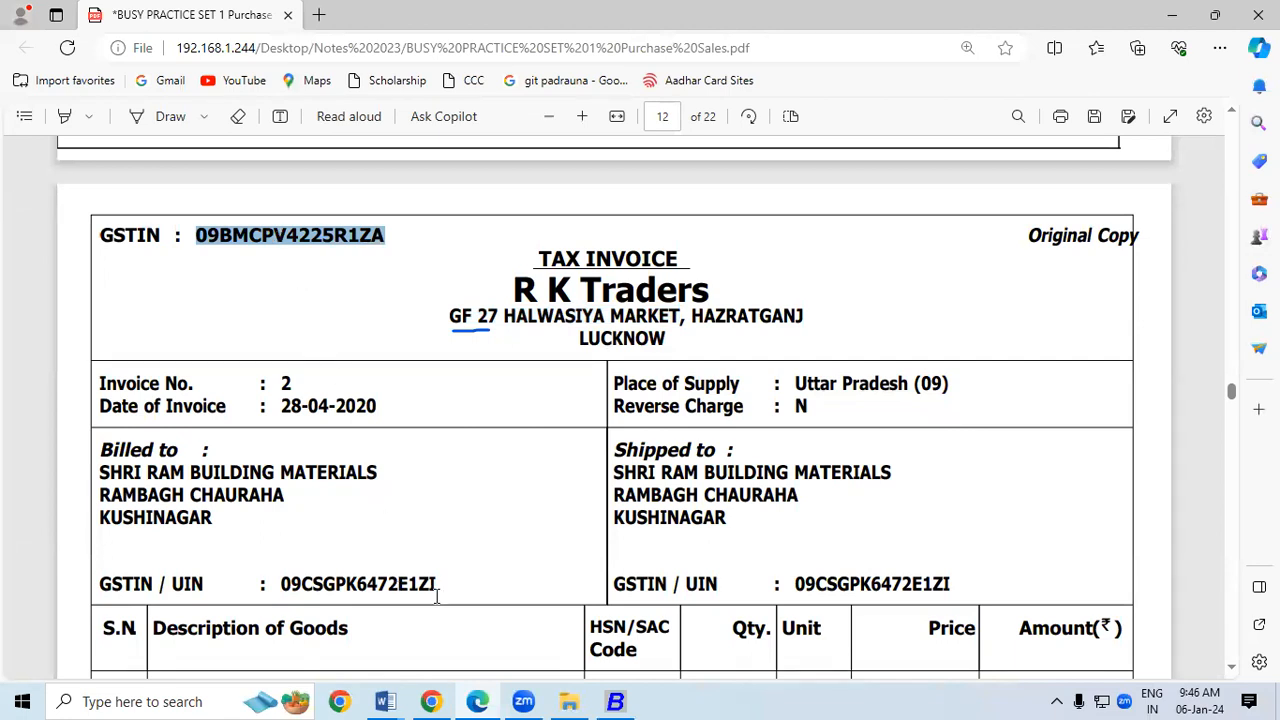
click(615, 703)
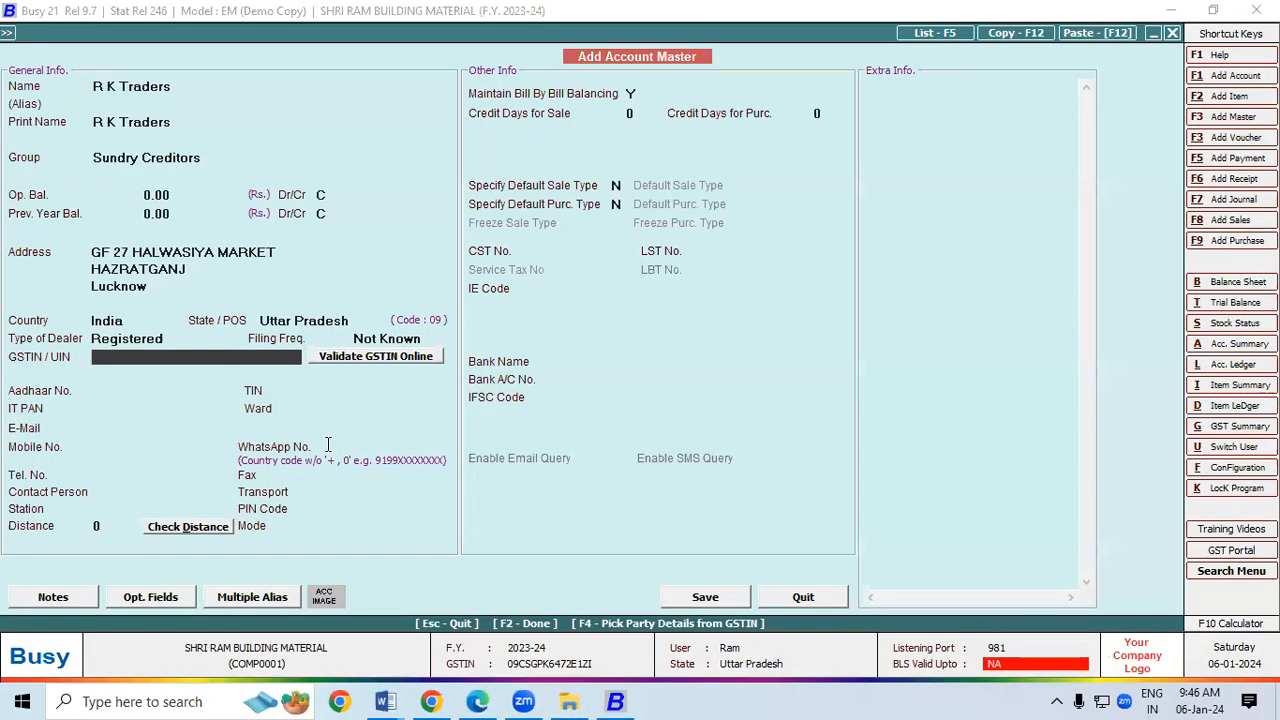
key(ctrl+v)
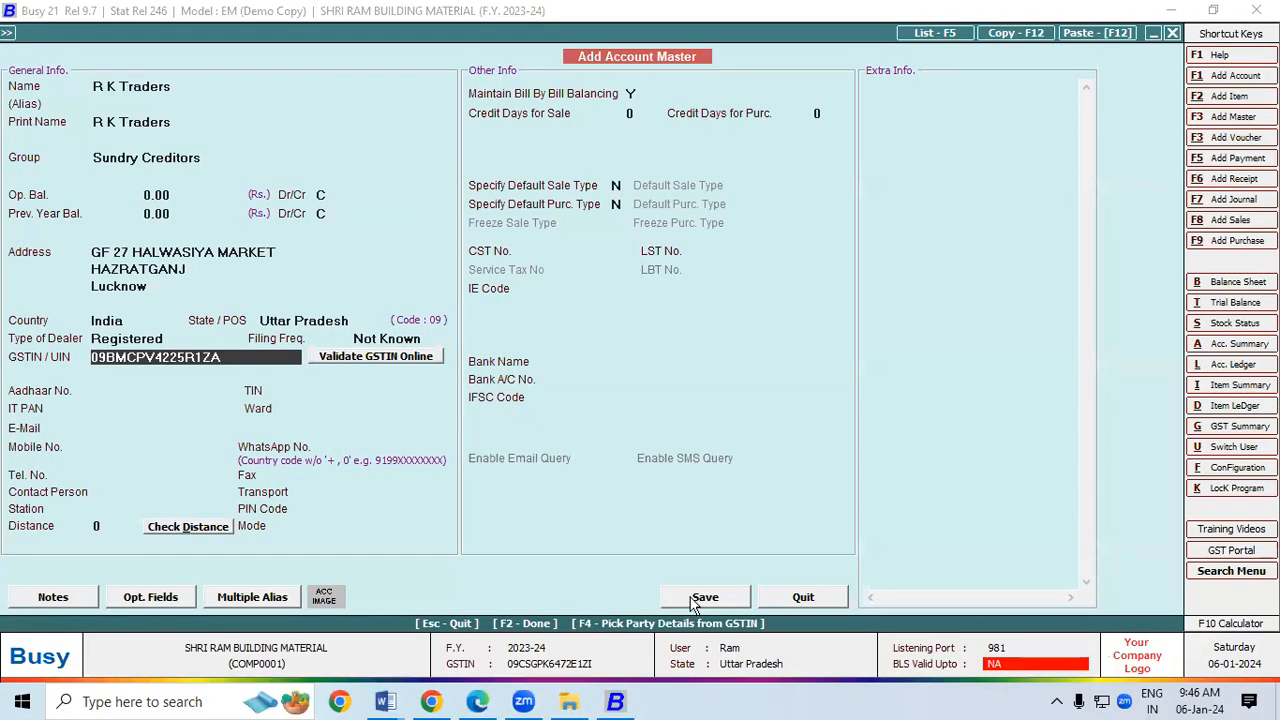
click(696, 600)
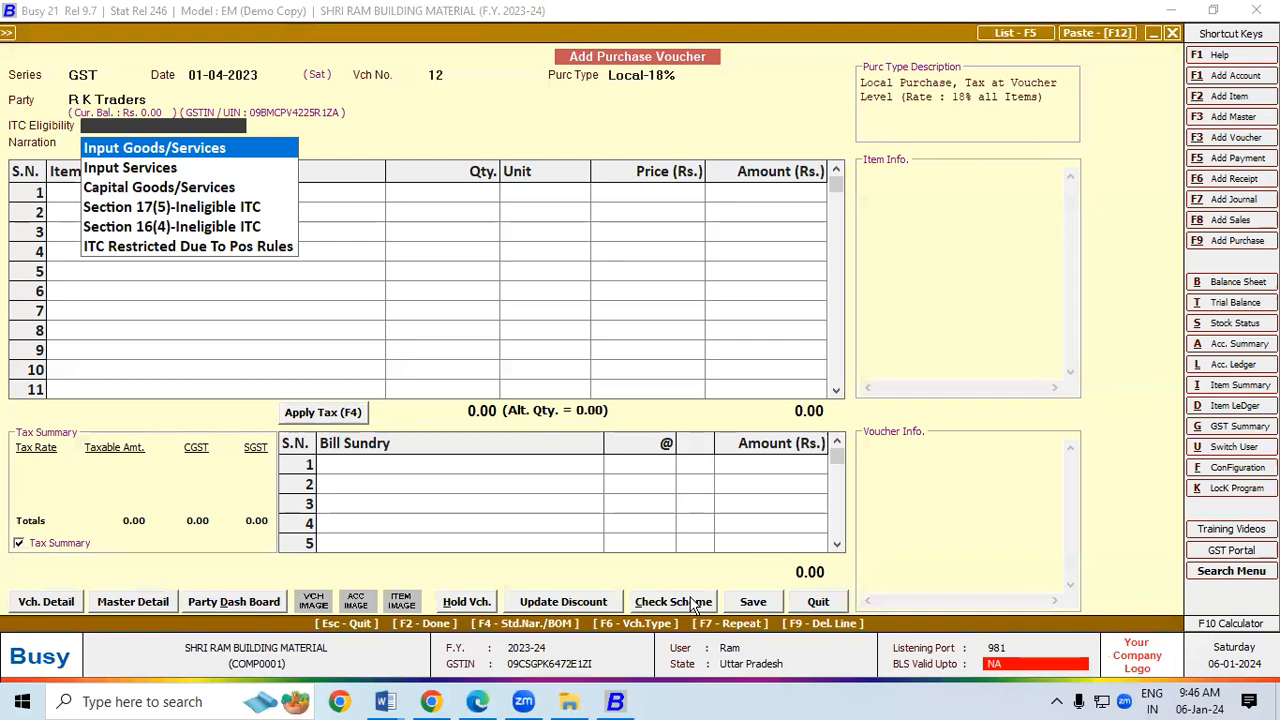
Step: Set ITC eligibility to Input Goods and add Bata Men's Formal Slip On Shoes, quantity 10
key(Return)
key(Return)
key(Down)
key(Down)
key(Down)
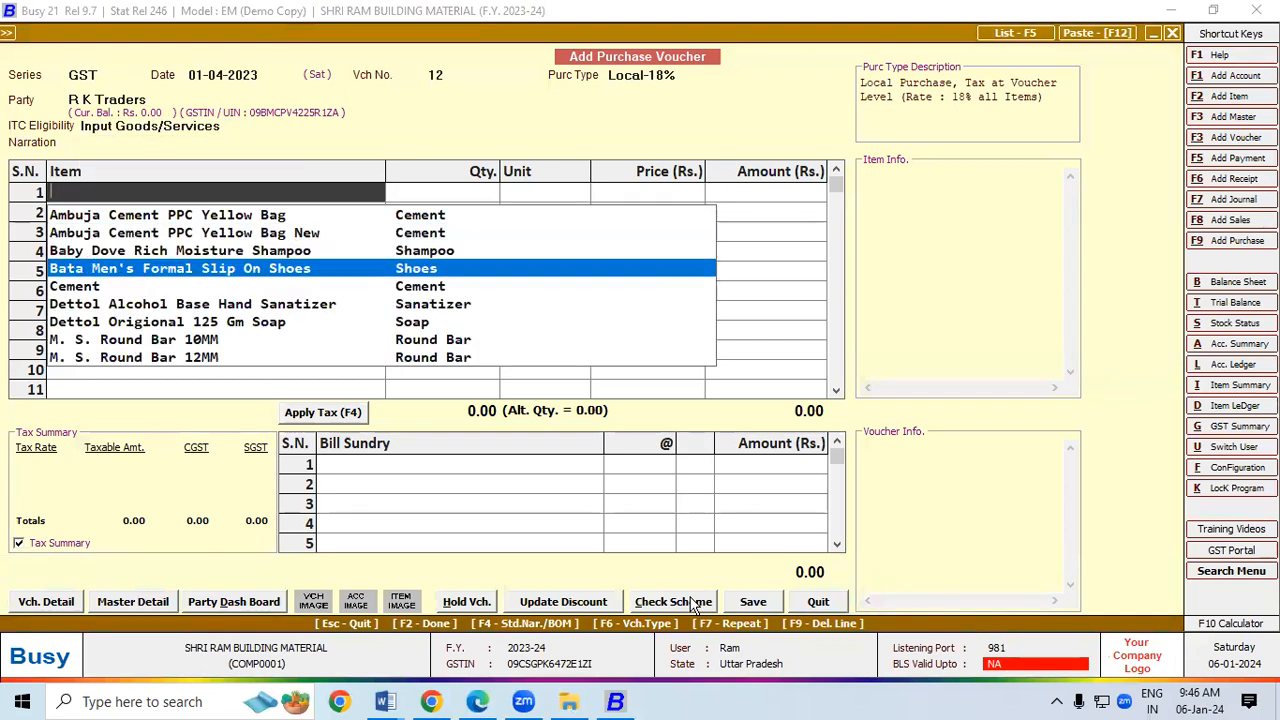
key(Return)
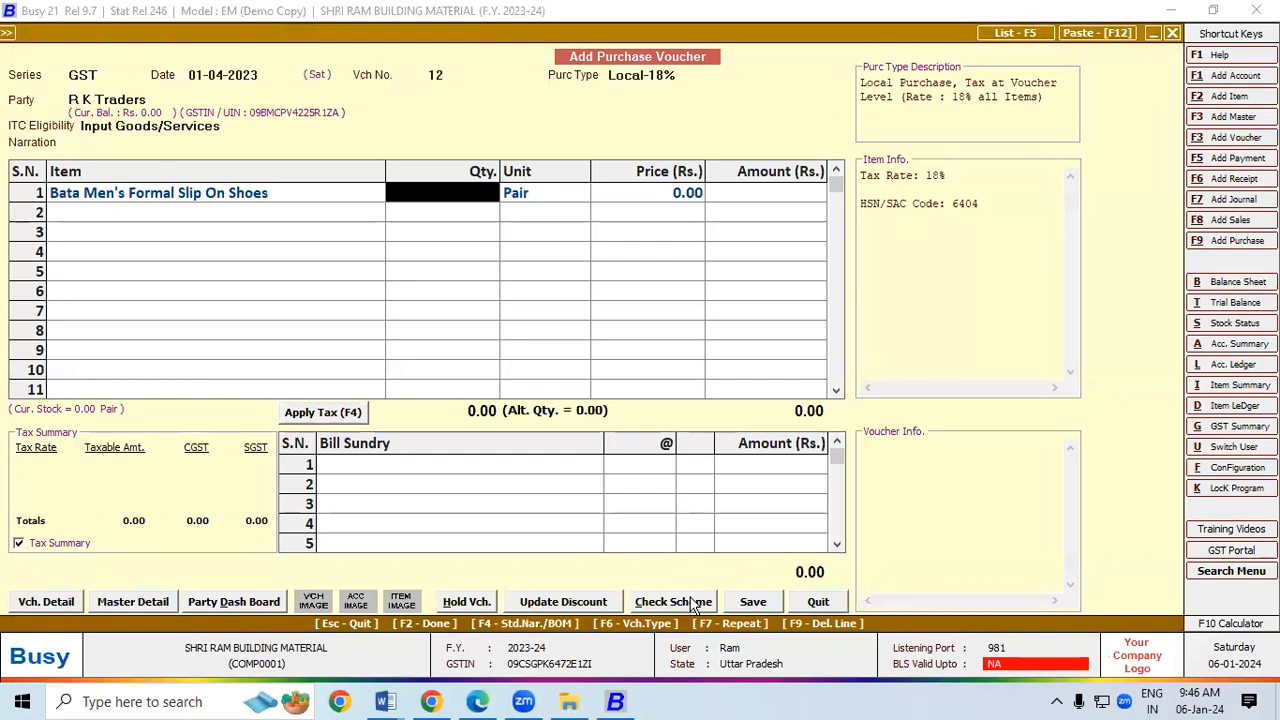
text(10)
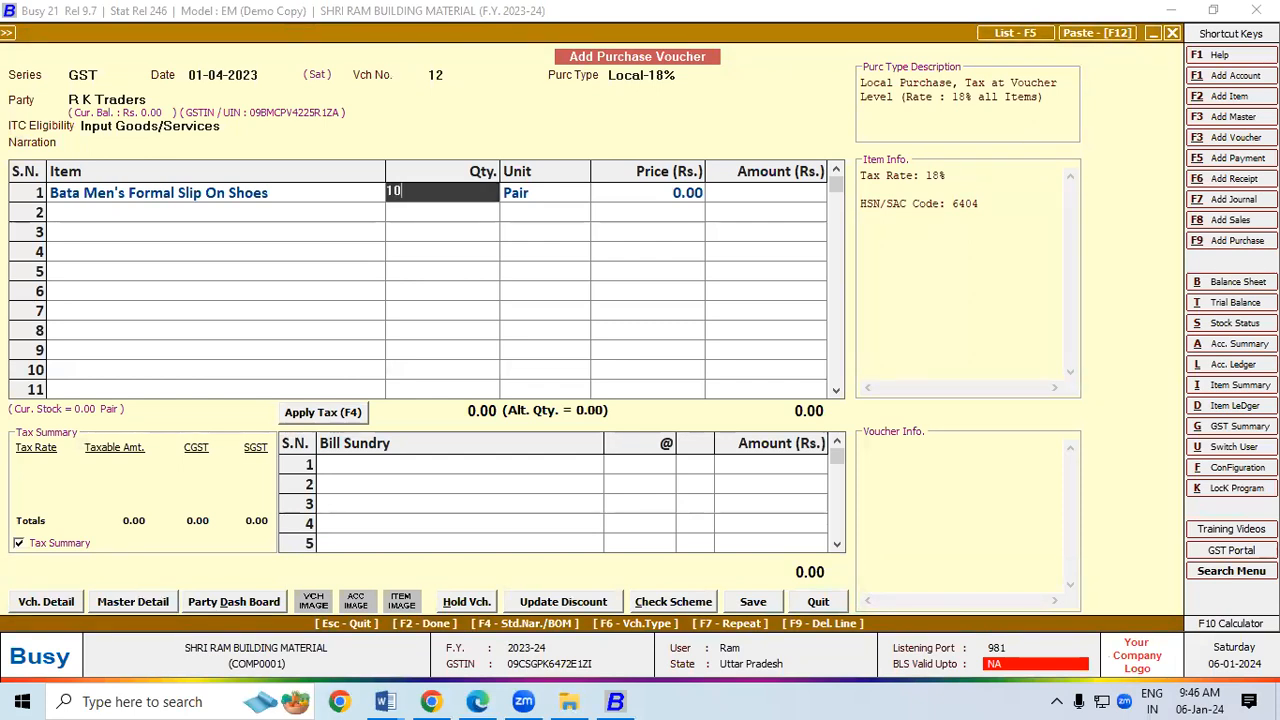
key(Return)
key(Return)
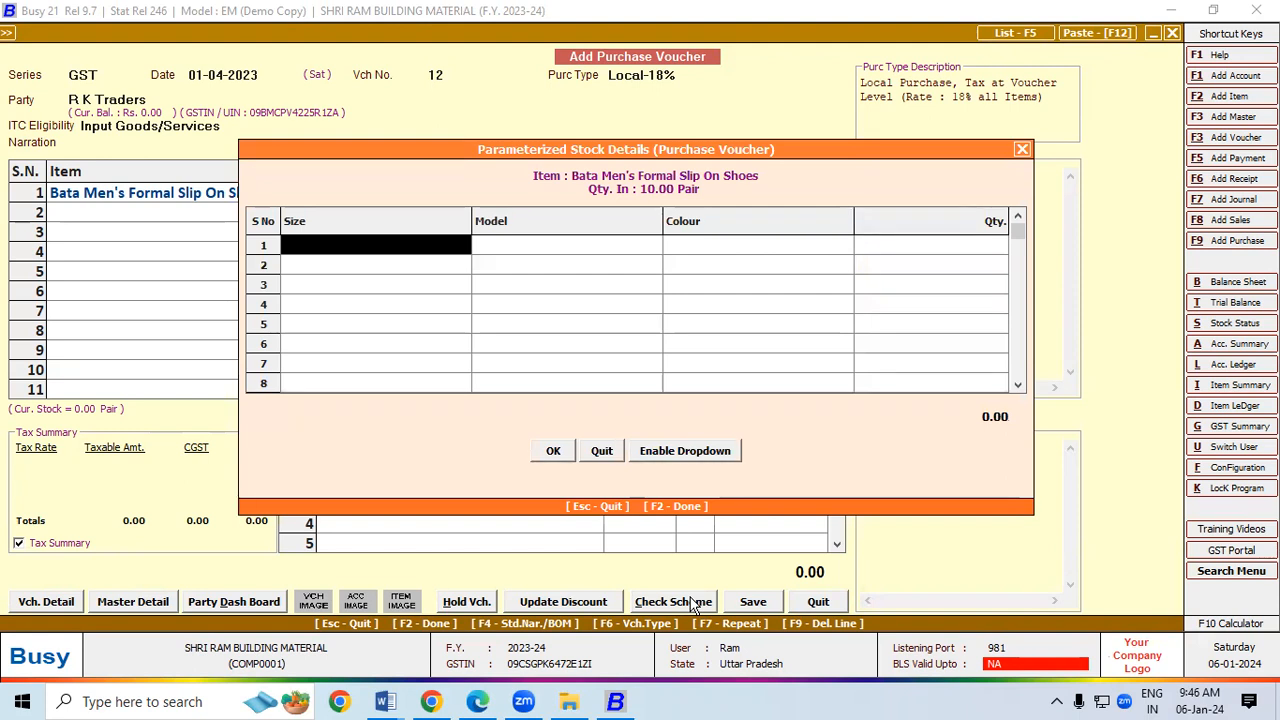
Step: Enter the first breakdown row: size 5, Comfort, Black, 5 pairs
key(Return)
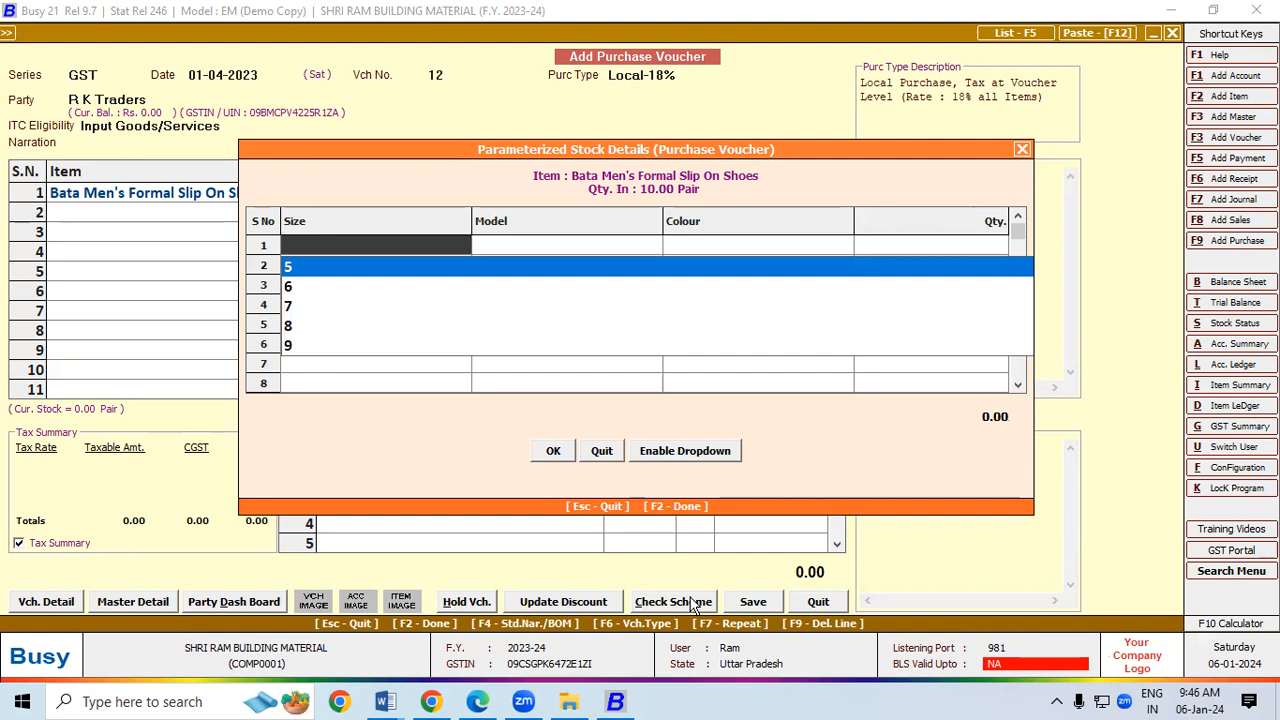
key(Down)
key(Down)
key(Down)
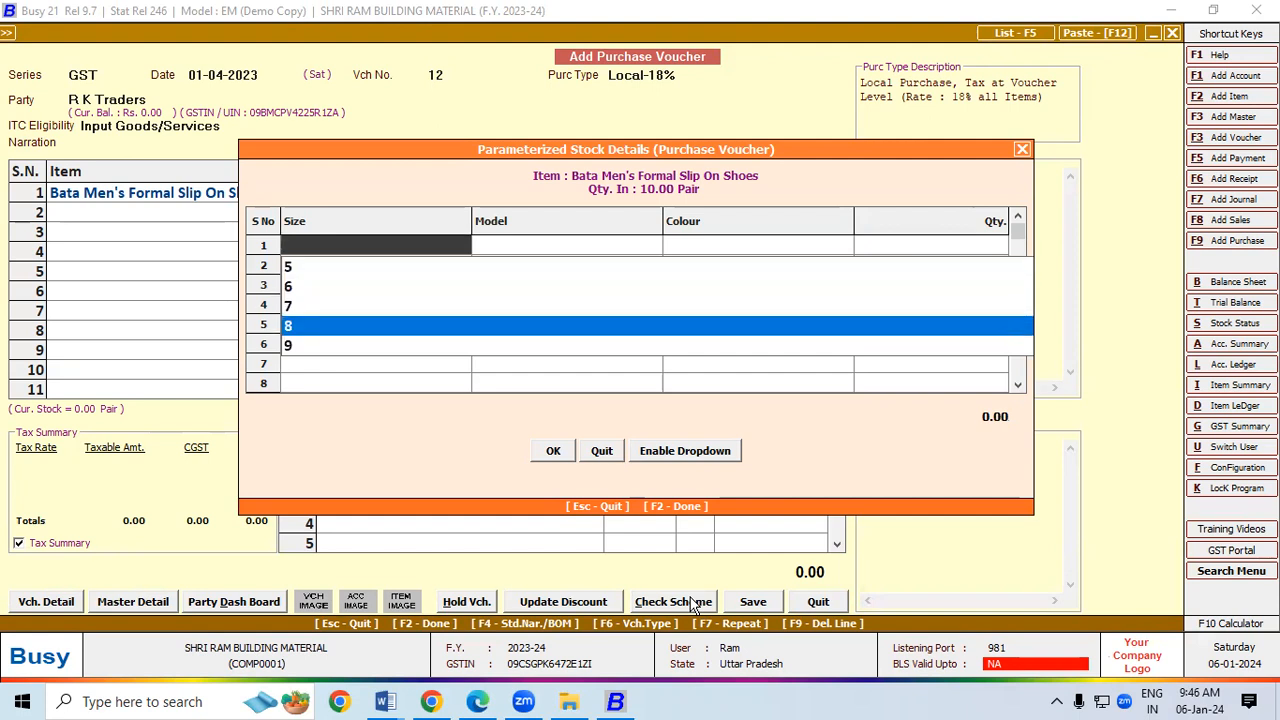
key(Up)
key(Up)
key(Up)
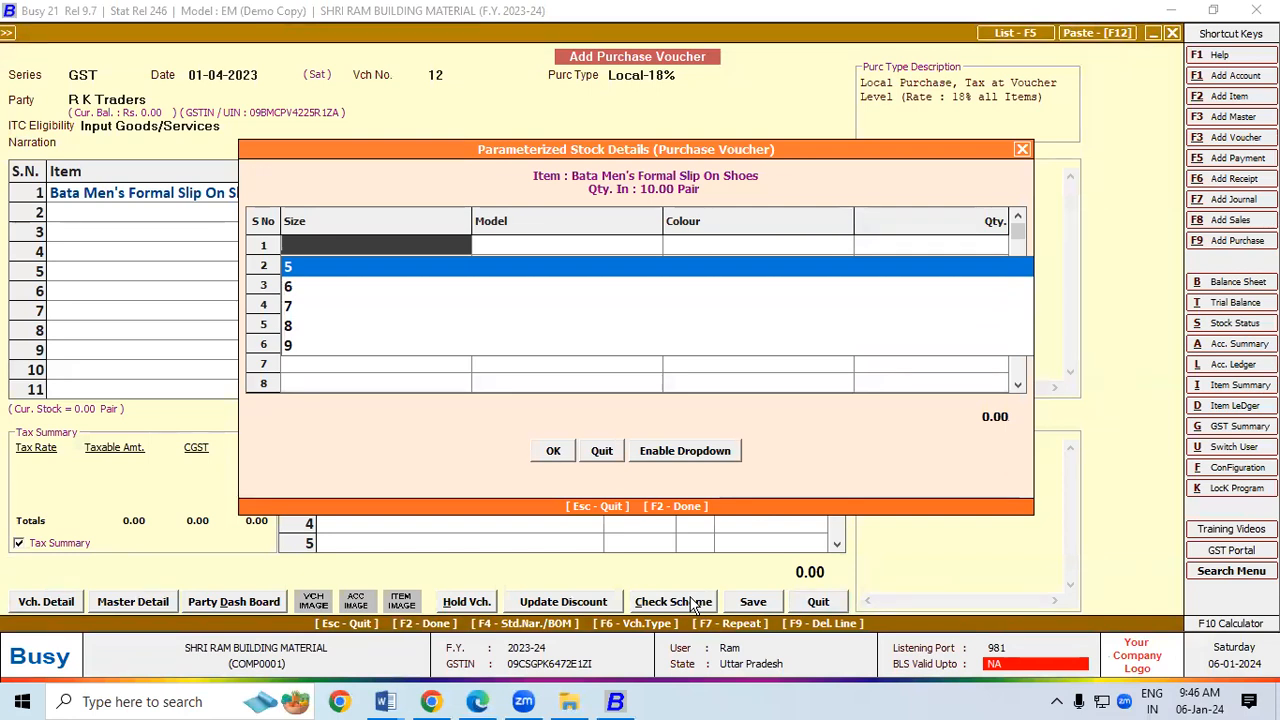
key(Return)
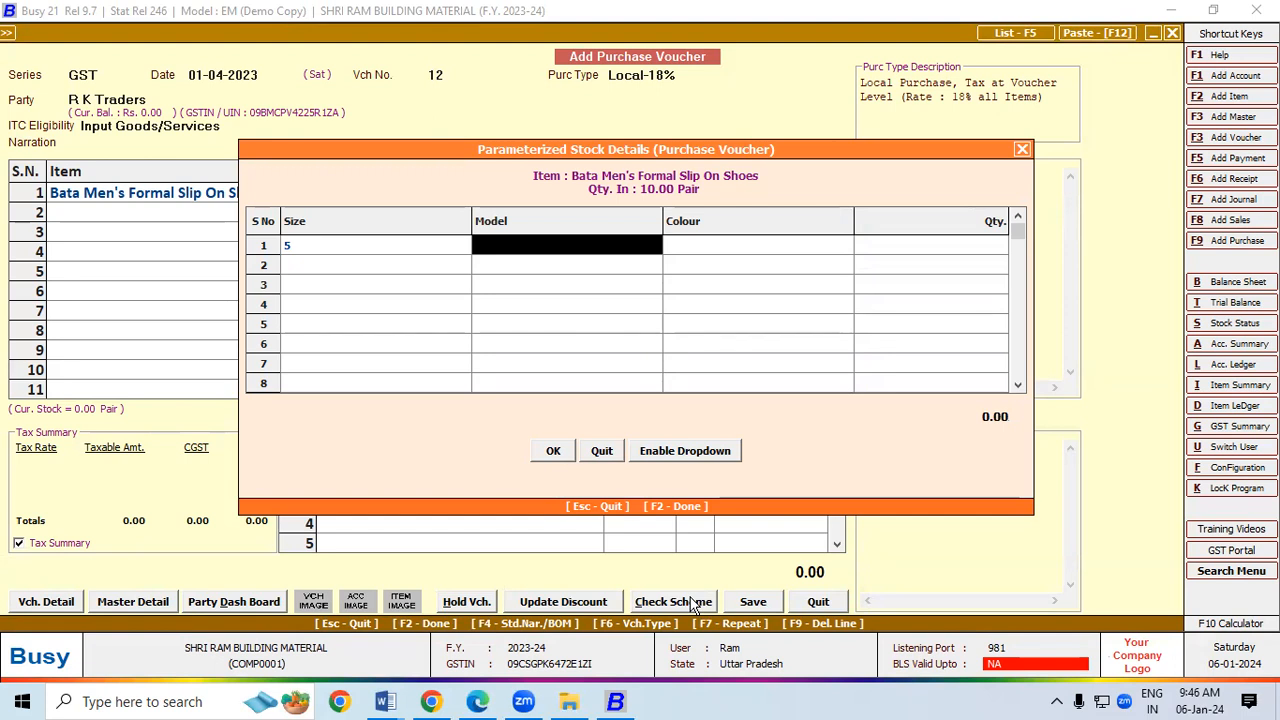
text(com)
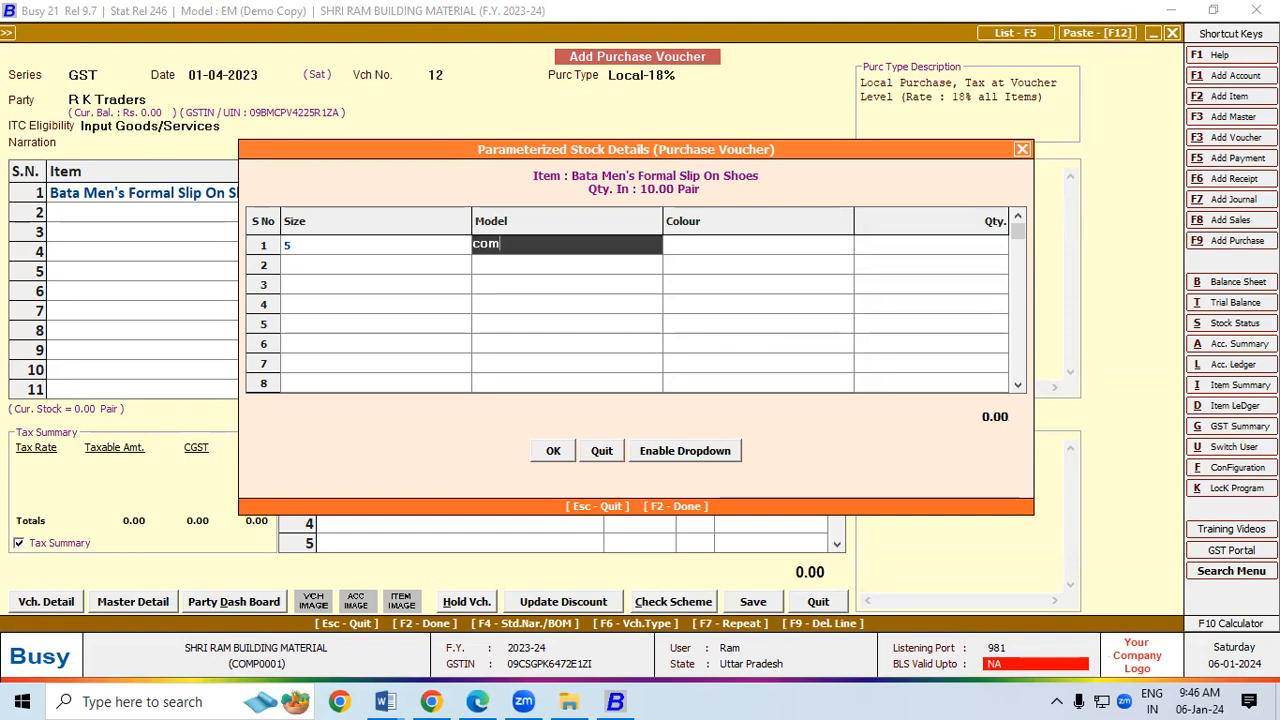
text(fort)
key(Return)
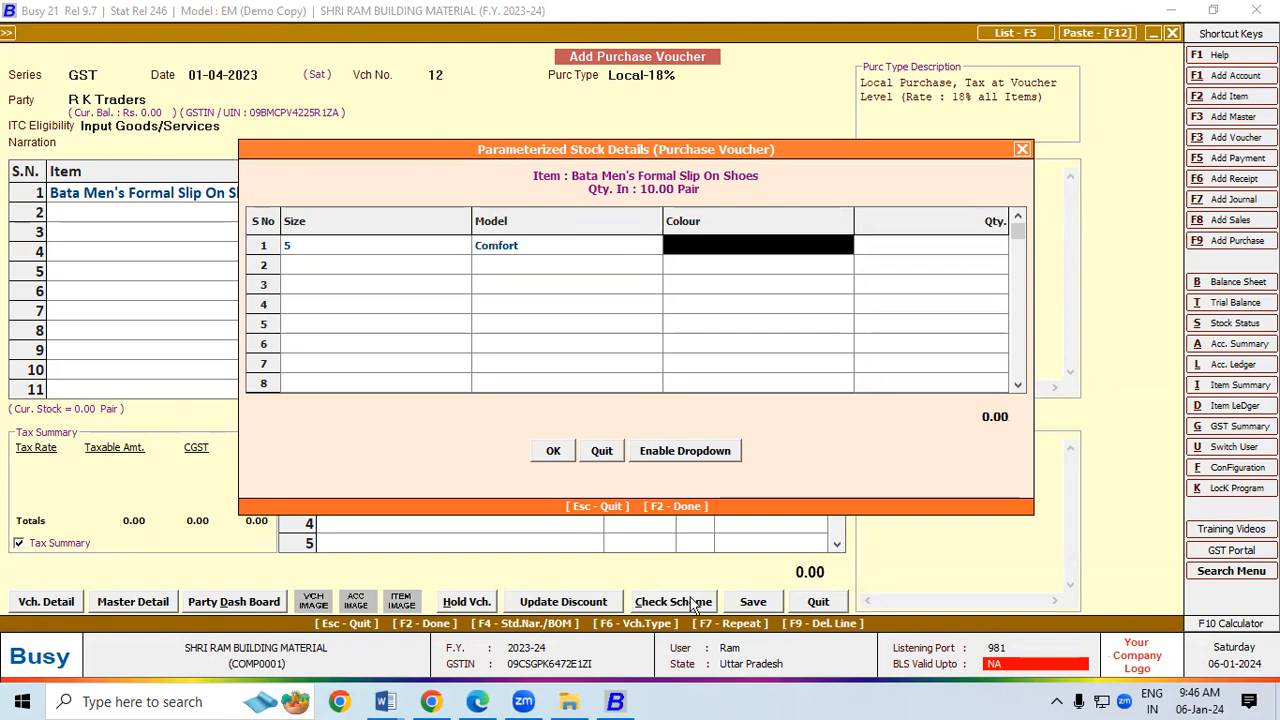
text(black)
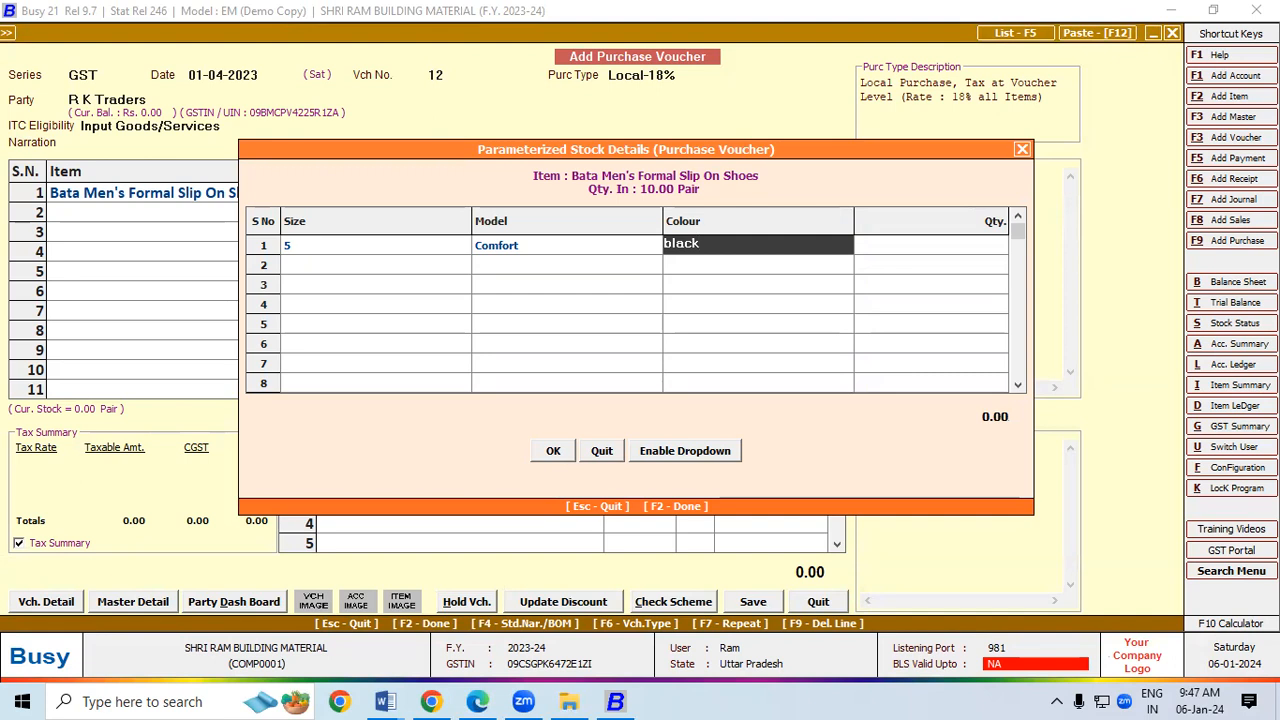
key(Return)
text(5)
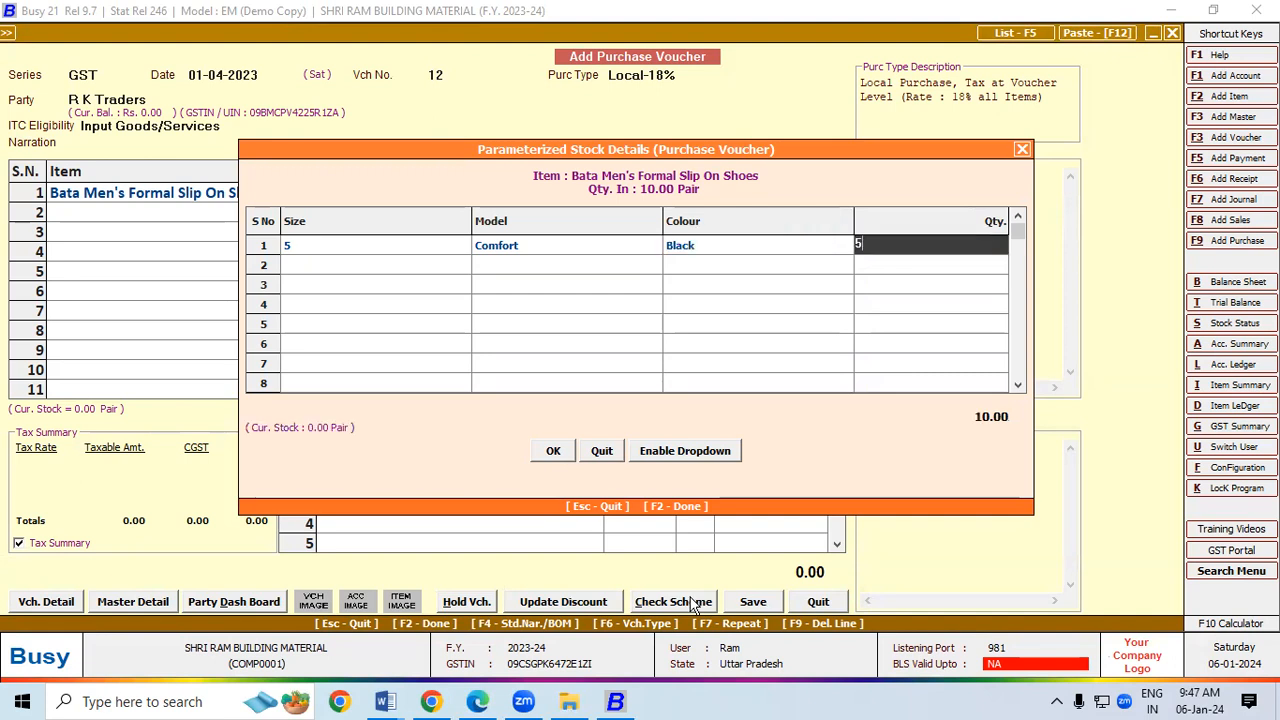
key(Return)
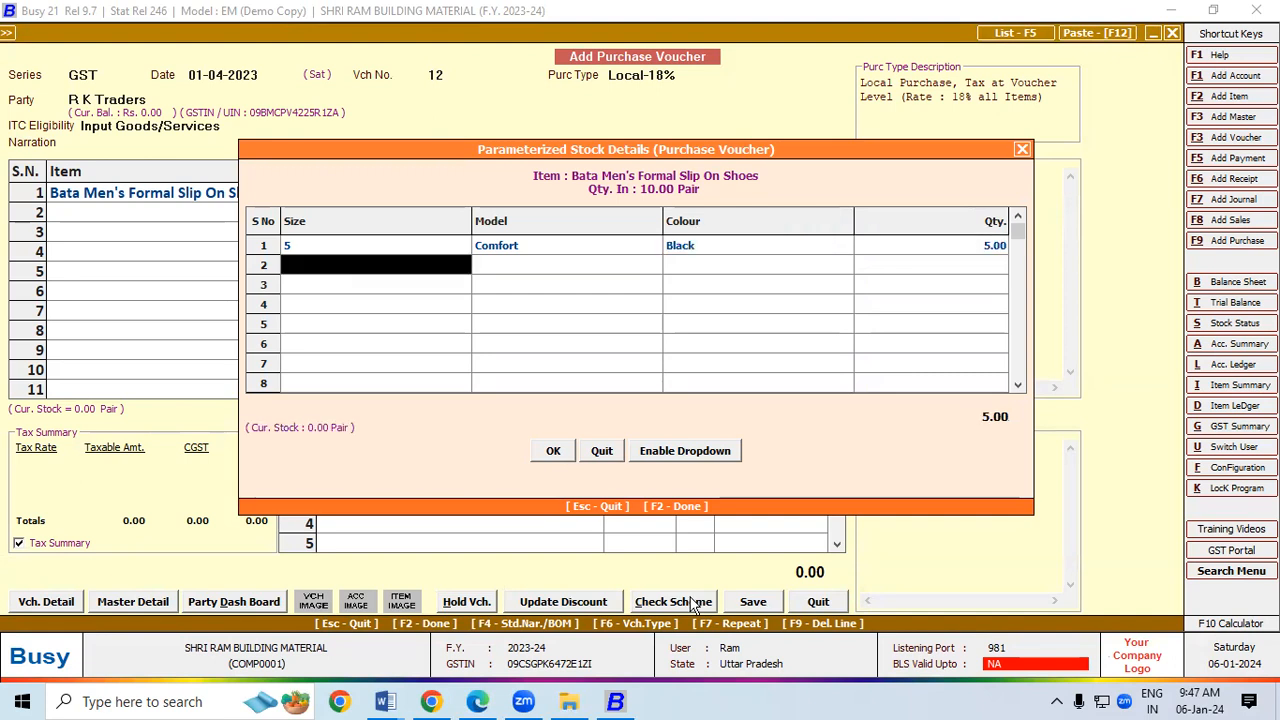
Step: Add the second row, size 5 Bindaas Brown with 5 pairs, and accept the breakdown
text(5)
key(Return)
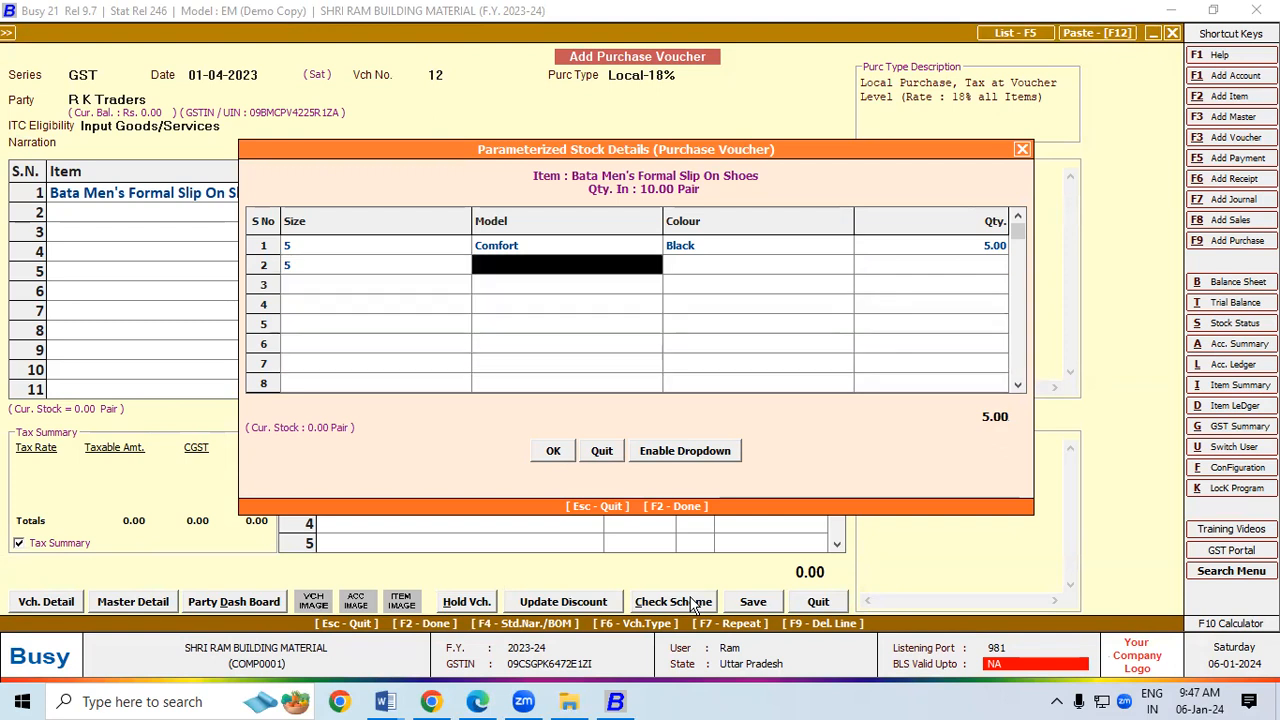
text(Bin)
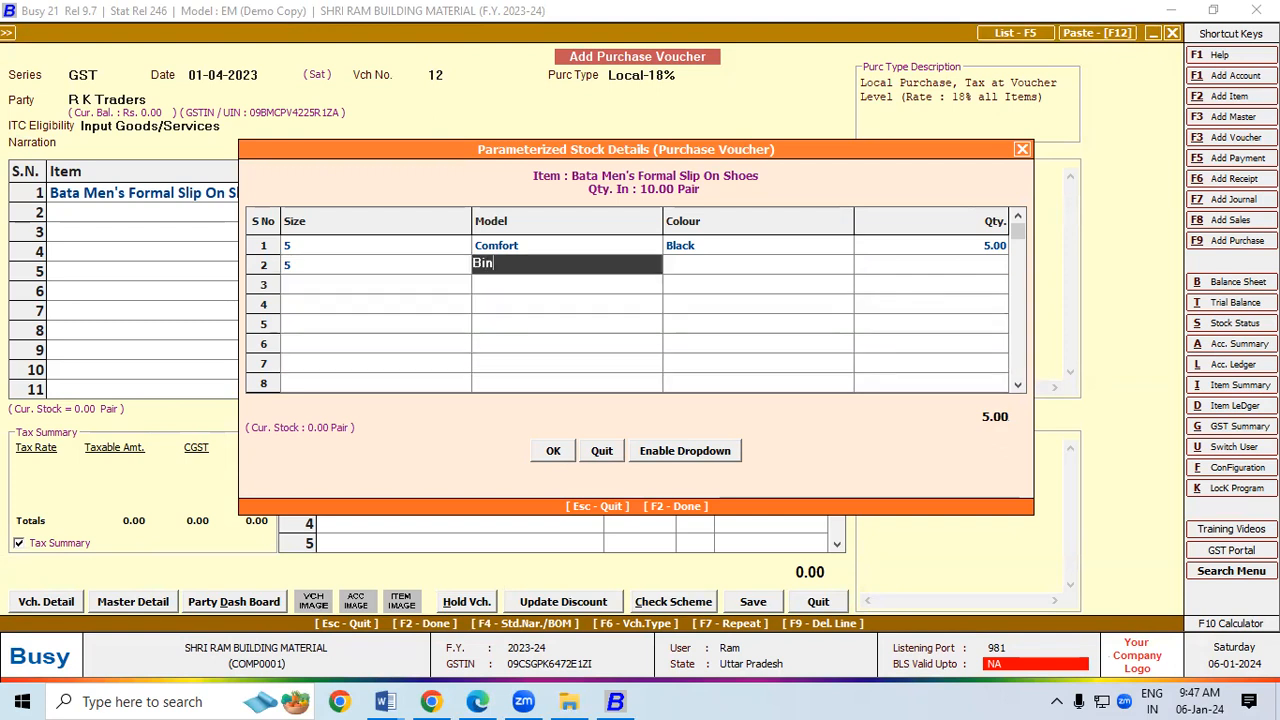
text(daas)
key(Return)
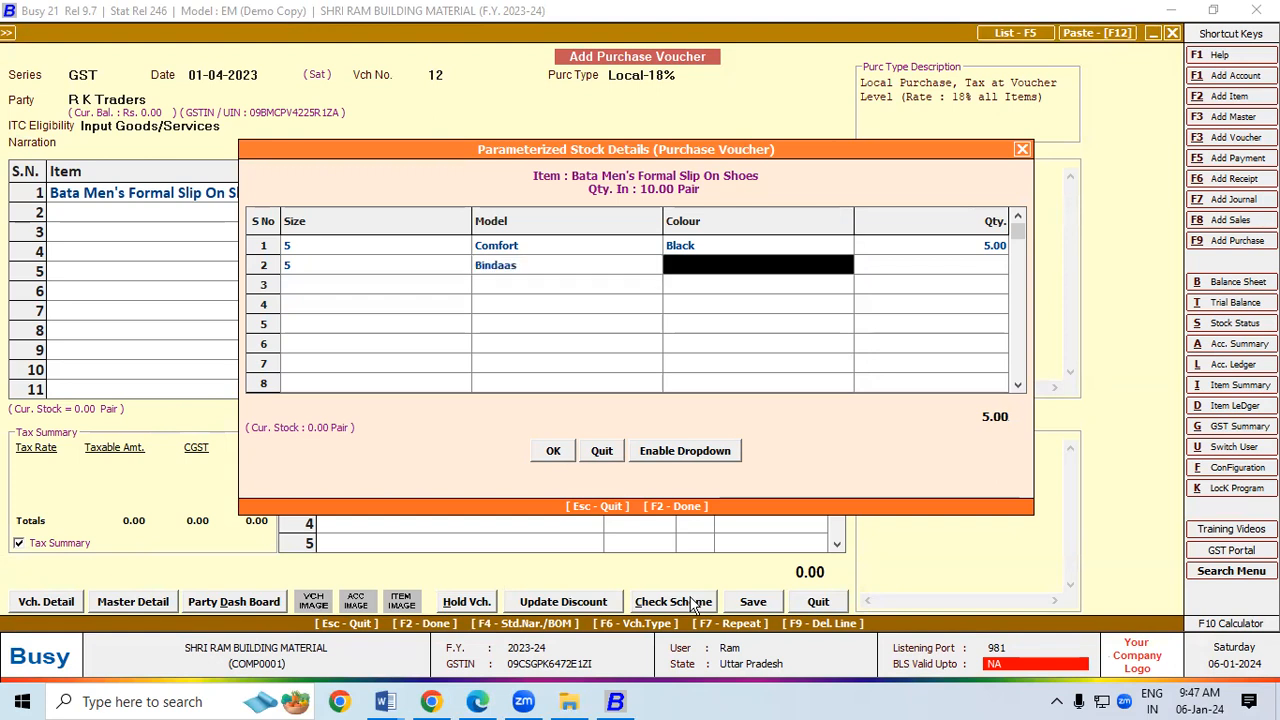
text(Br)
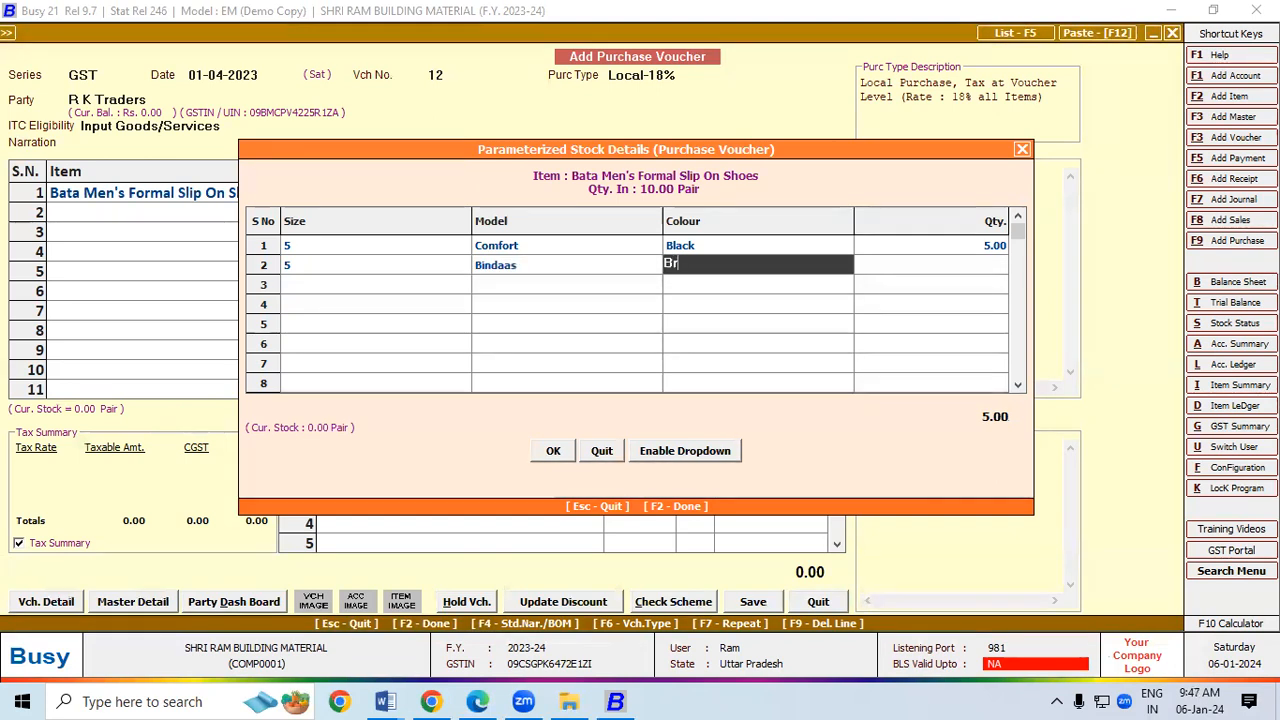
text(own)
key(Return)
key(Return)
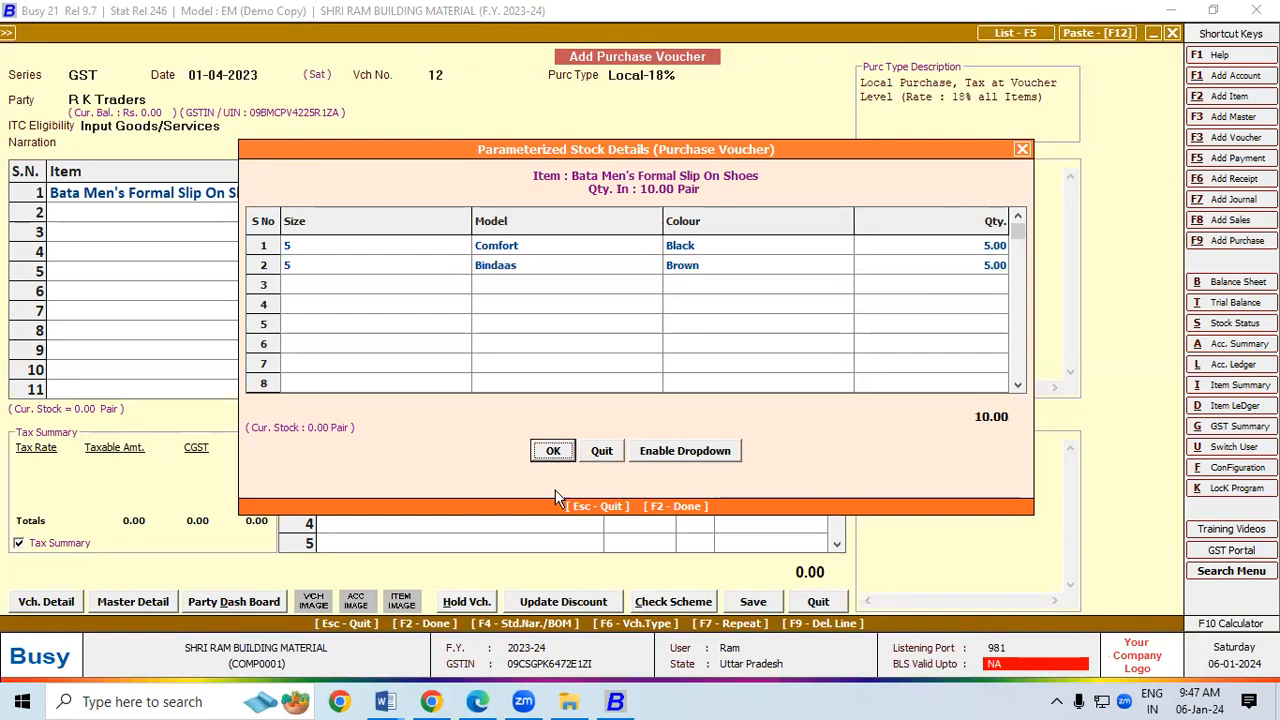
click(556, 451)
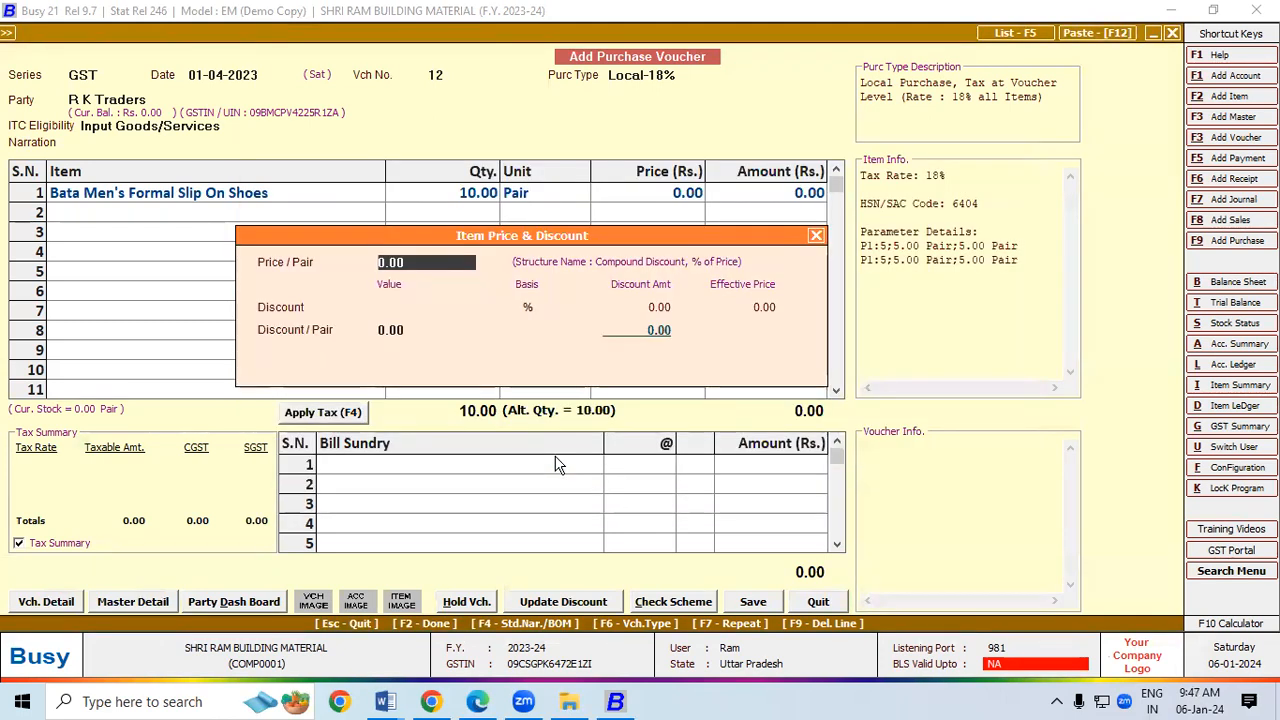
Step: After checking the invoice PDF, price the shoes at 1,000 per pair, apply CGST/SGST, and save
key(alt+Tab)
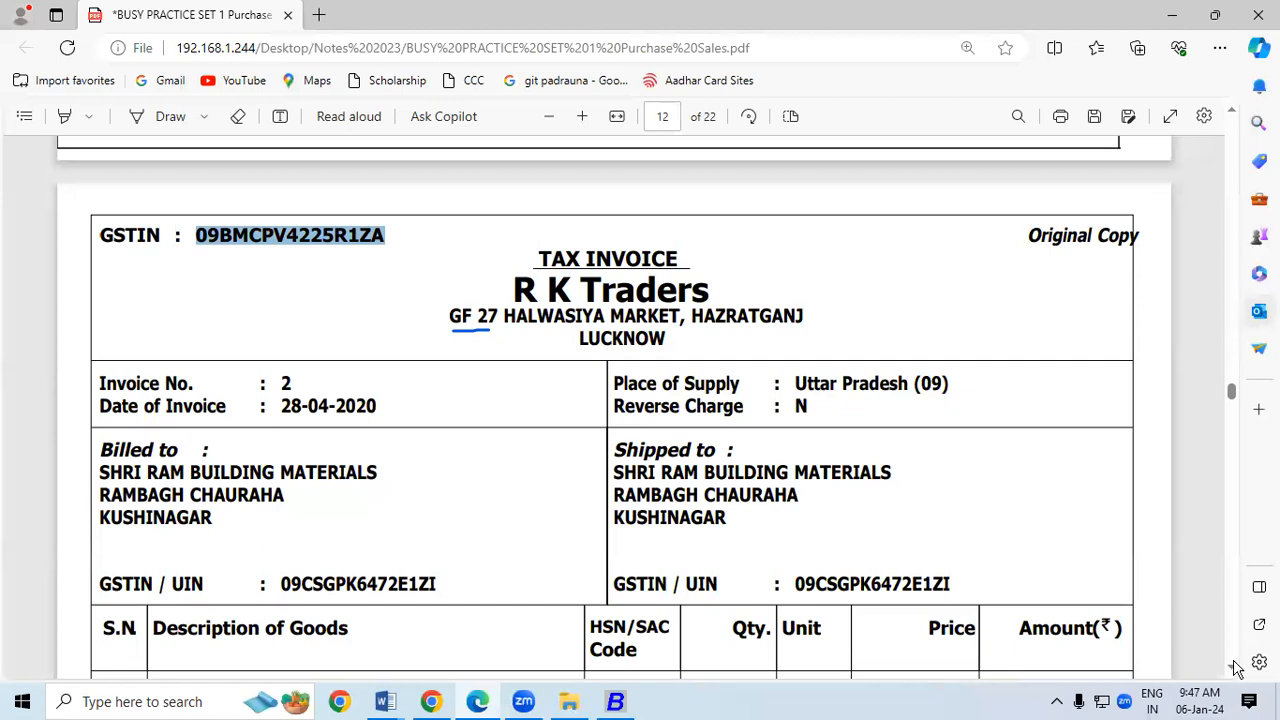
scroll(1237, 668, down, 4)
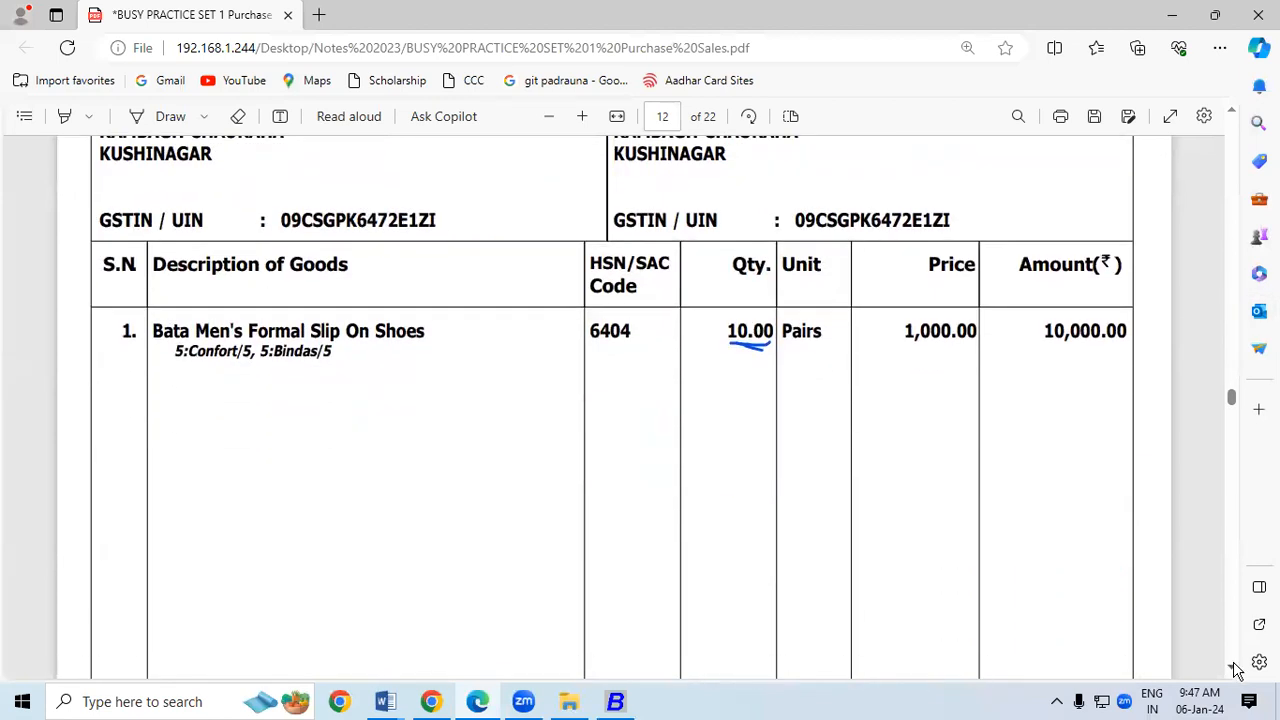
key(alt+Tab)
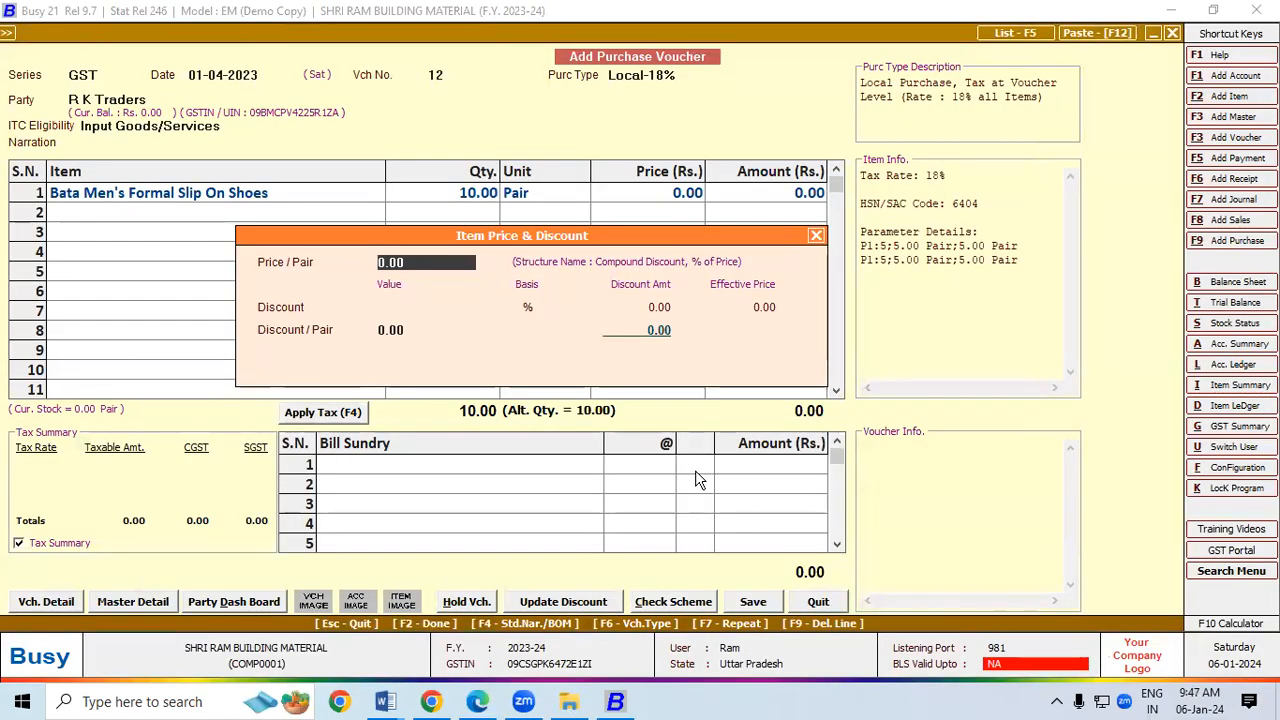
text(1000)
key(Return)
key(Return)
key(Return)
key(Return)
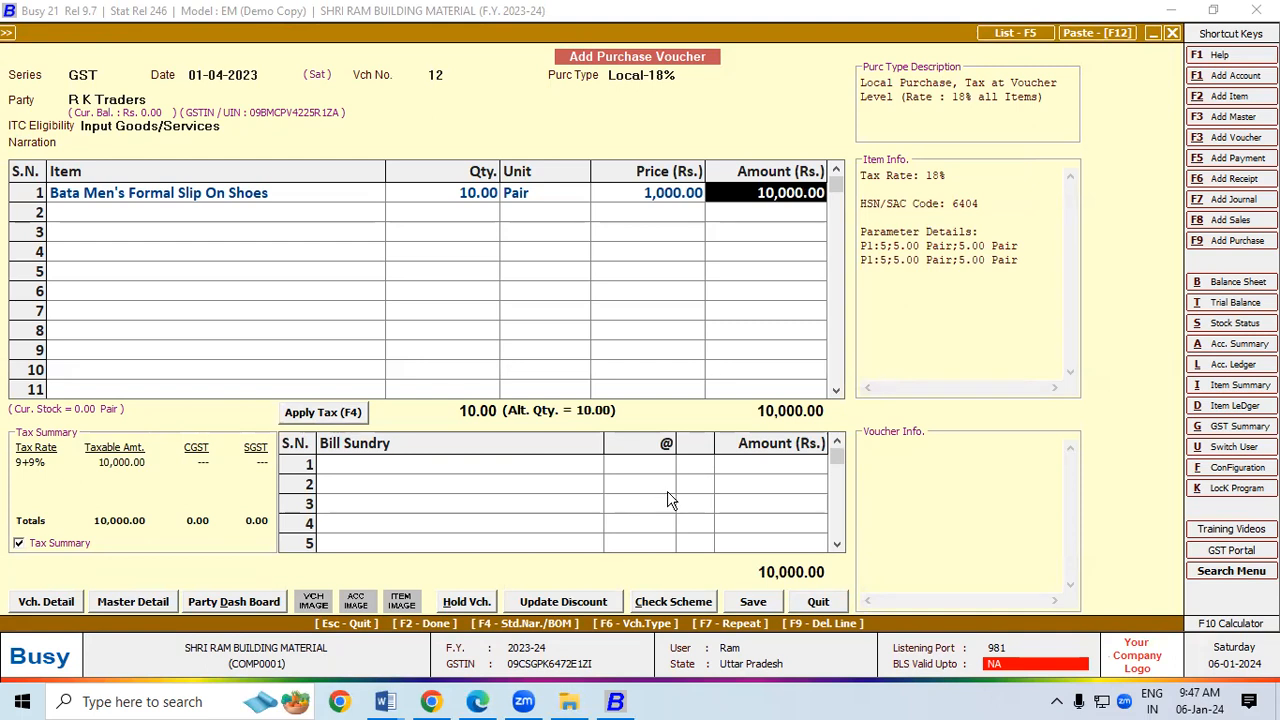
click(335, 412)
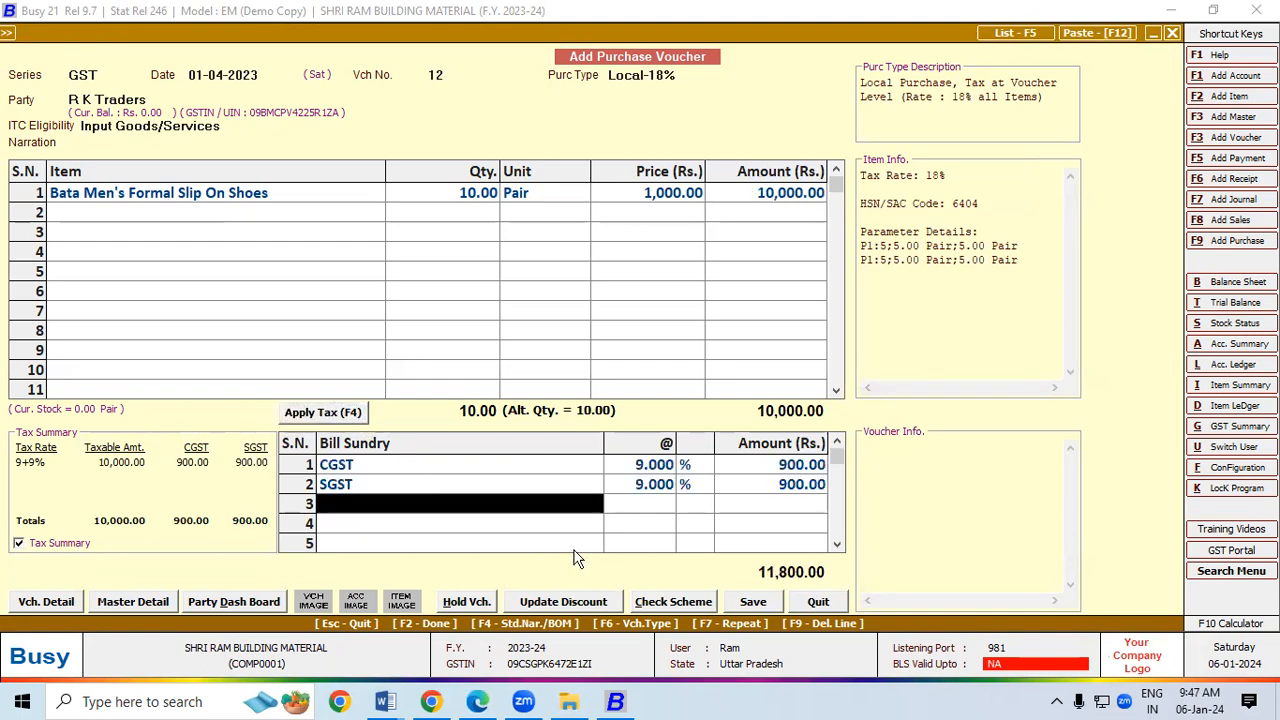
click(750, 601)
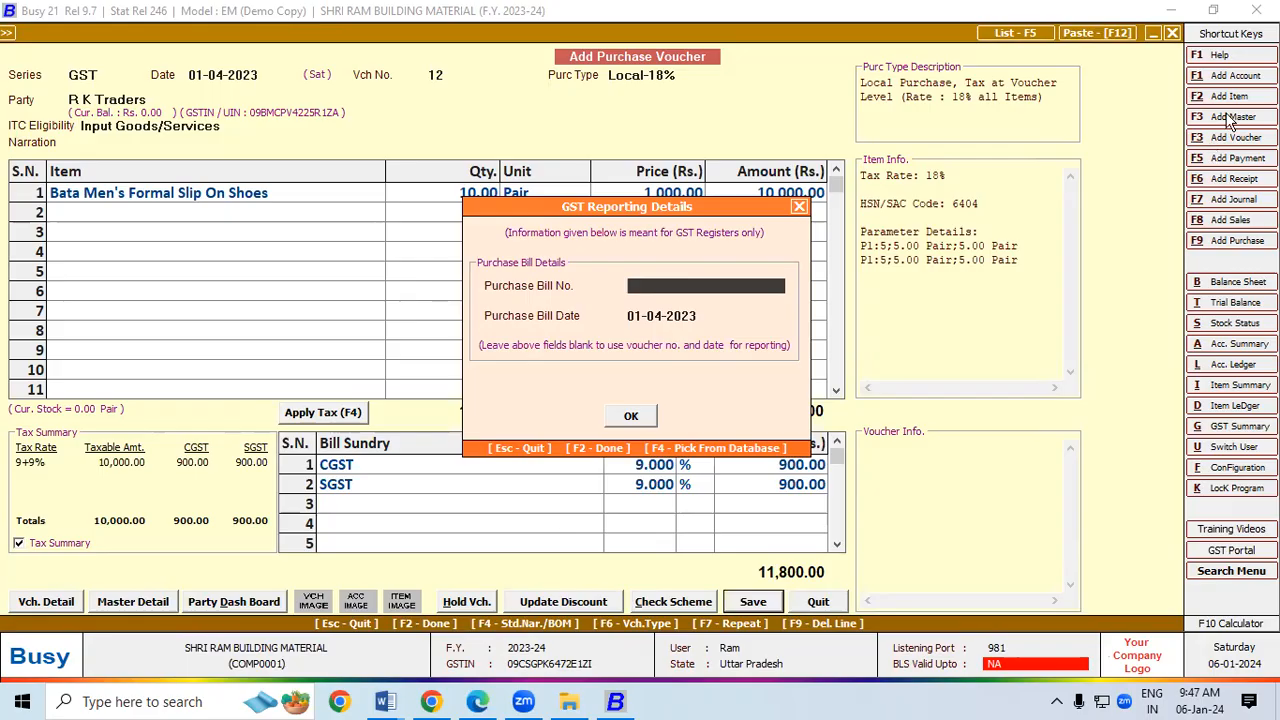
Step: Confirm GST reporting, the 11,800 bill-by-bill adjustment and transport details, then return to the main menu
key(alt+Tab)
scroll(543, 266, up, 3)
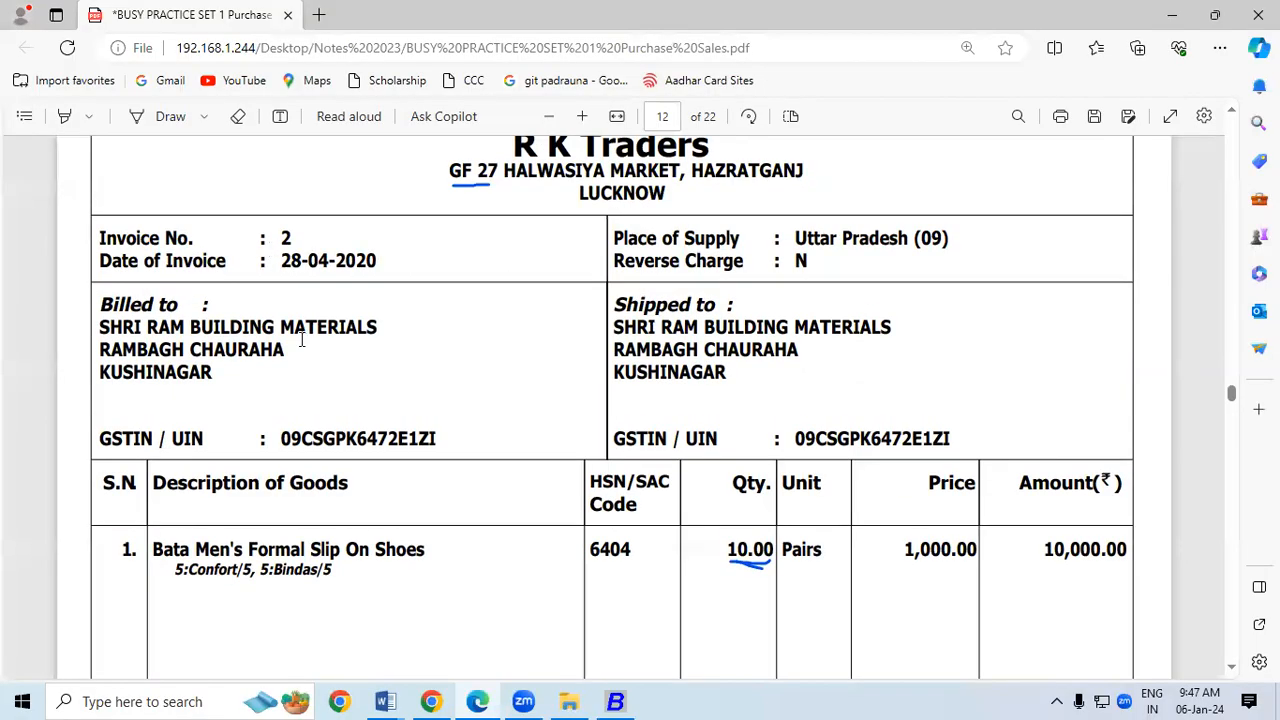
key(alt+Tab)
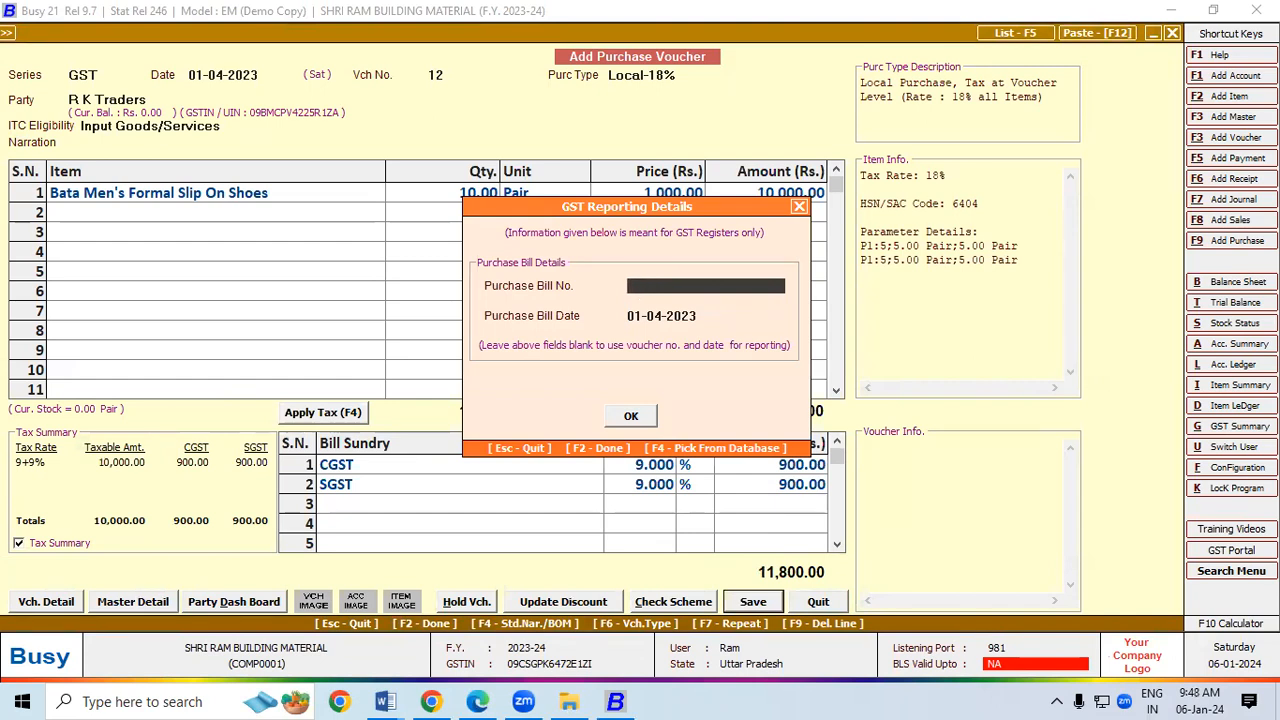
click(639, 416)
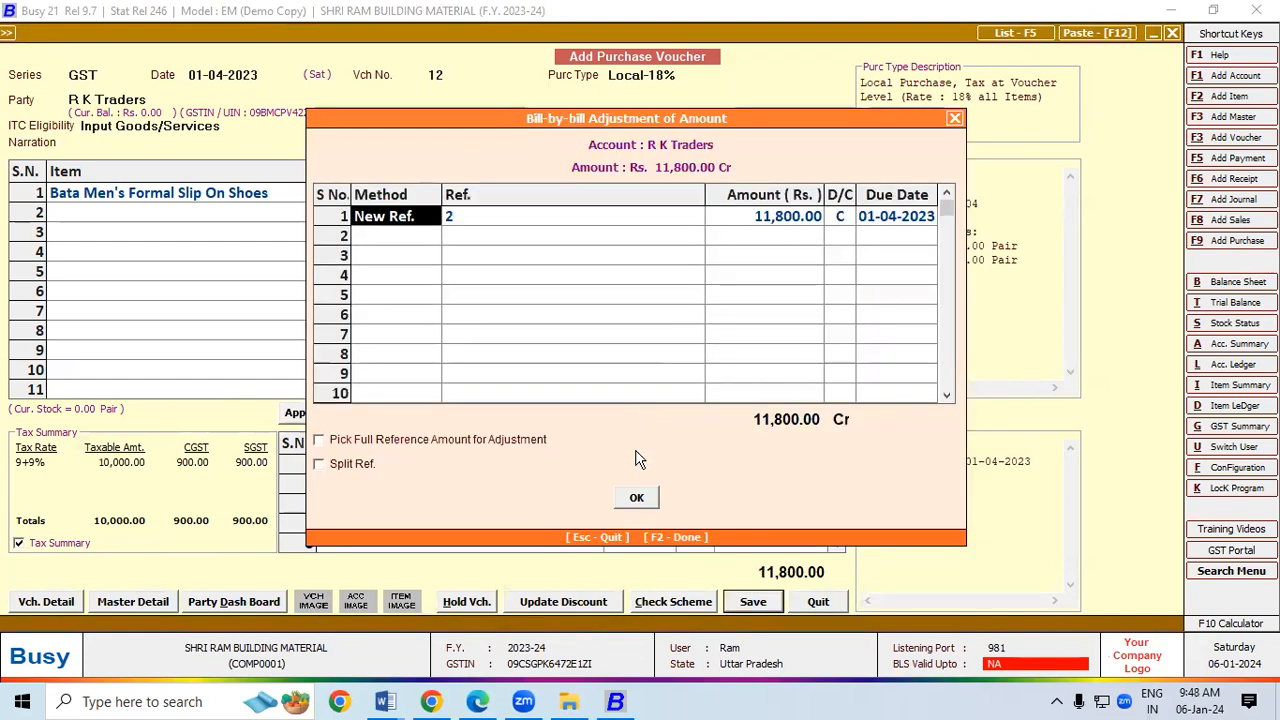
click(634, 503)
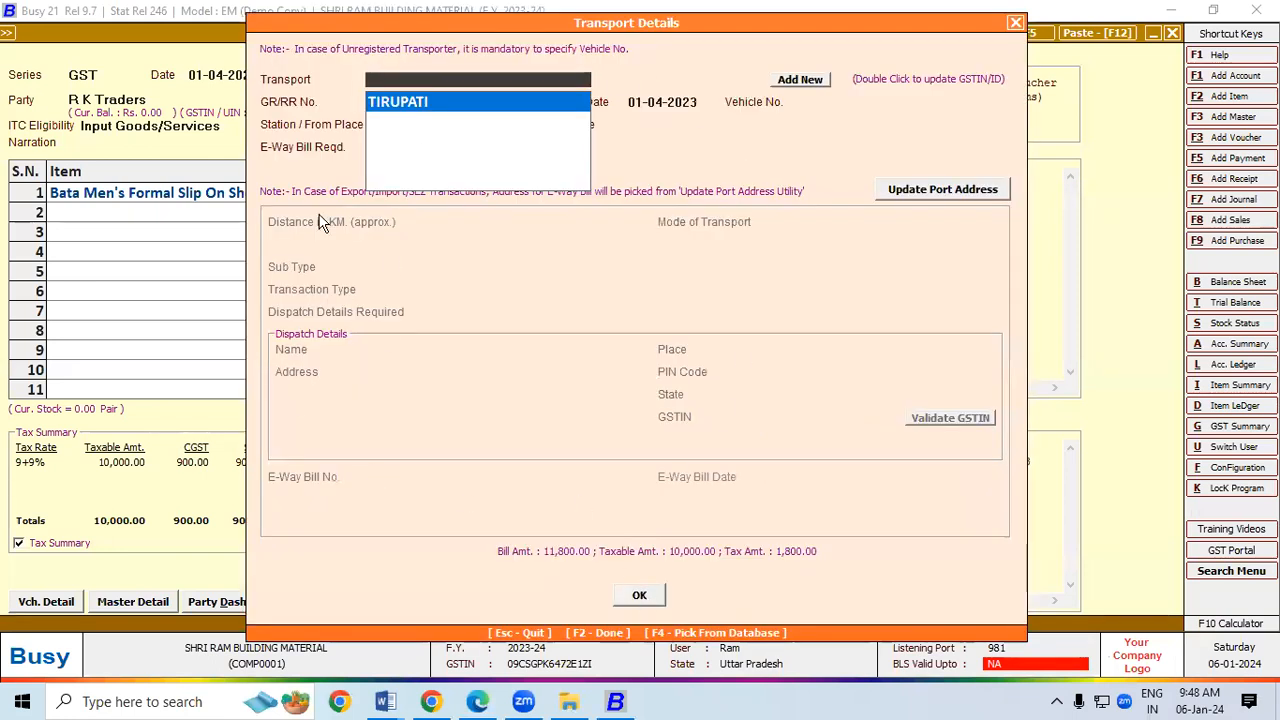
click(652, 600)
key(alt+m)
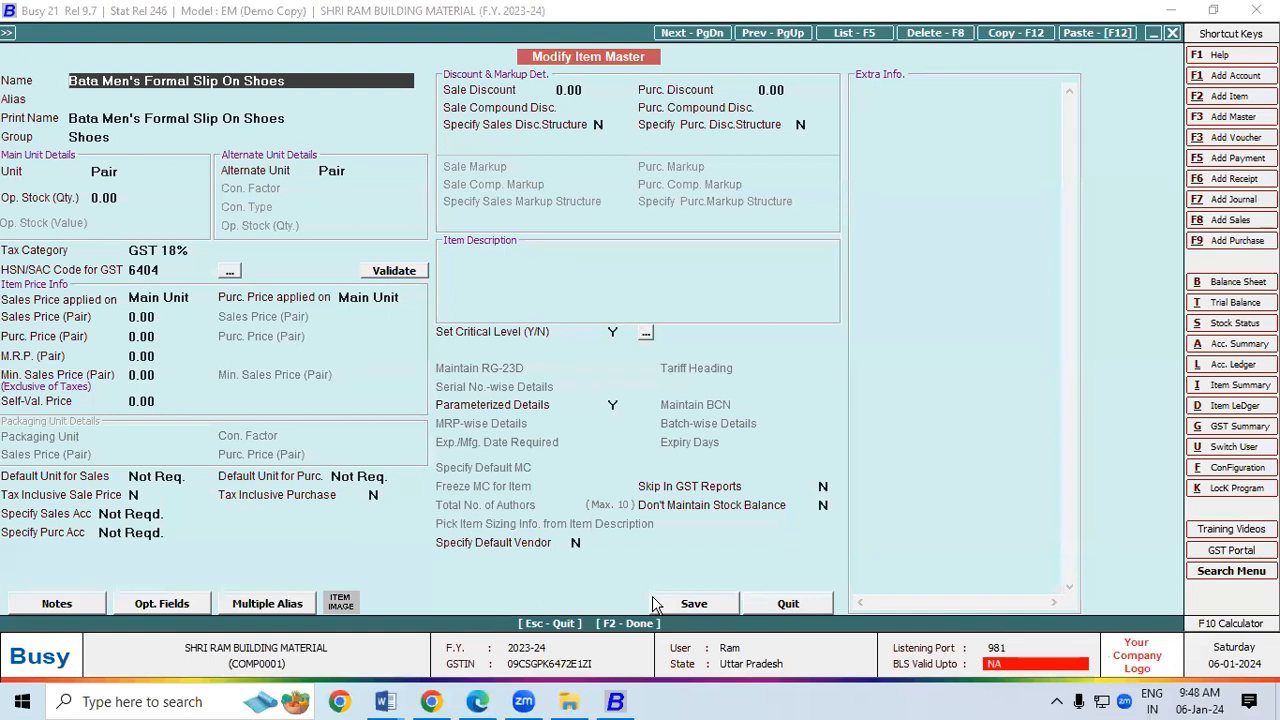
key(Escape)
key(Escape)
key(Escape)
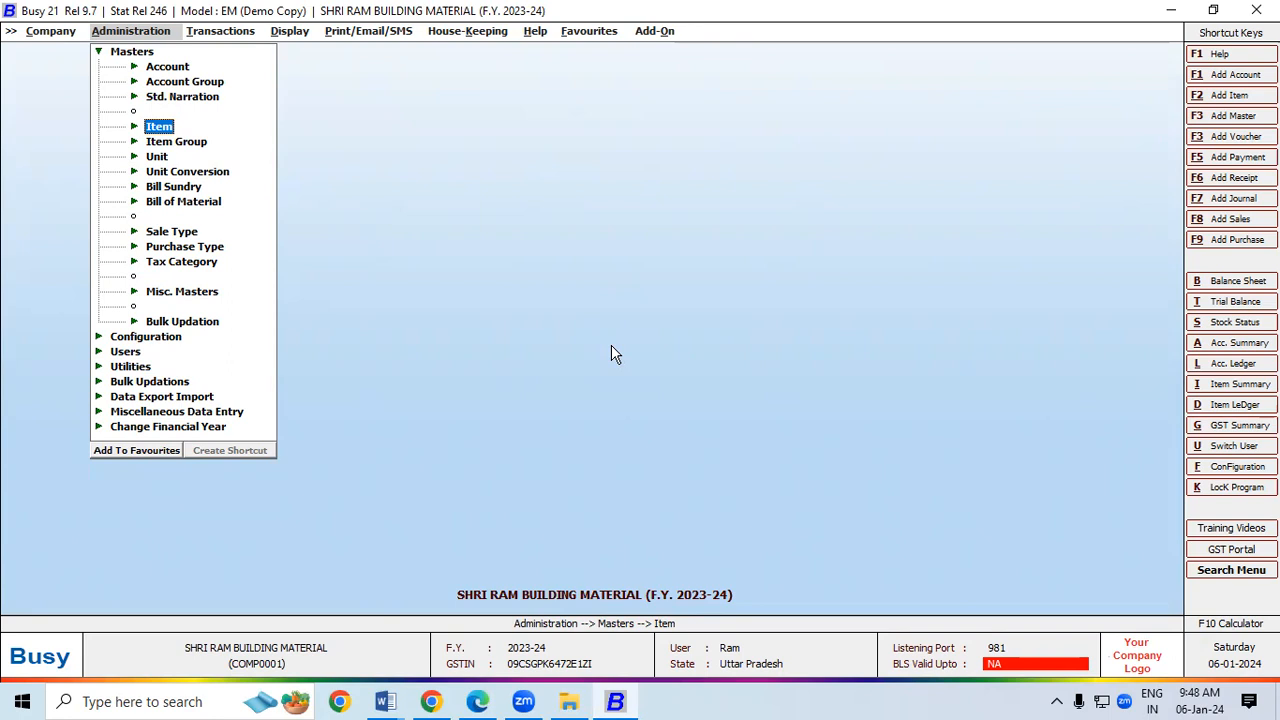
Step: Go to Display > Param.-wise Reports > Parameterized Closing Stock and choose Detailed
click(296, 33)
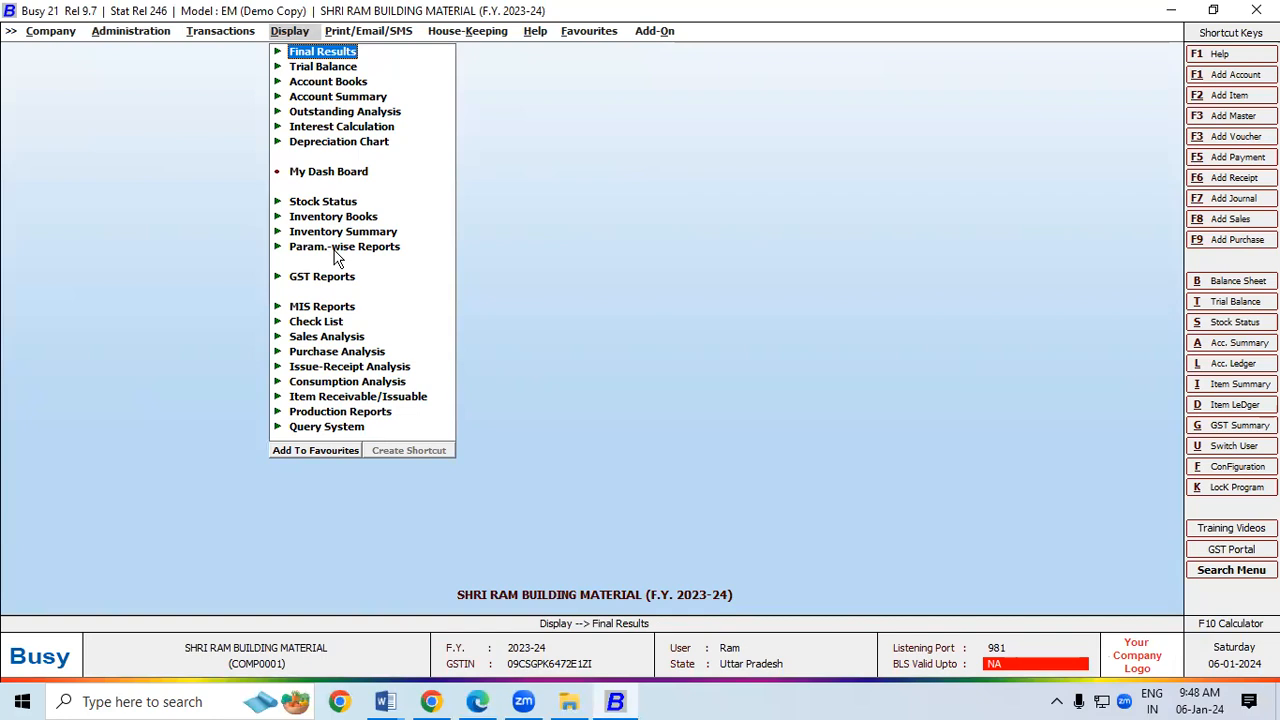
click(336, 252)
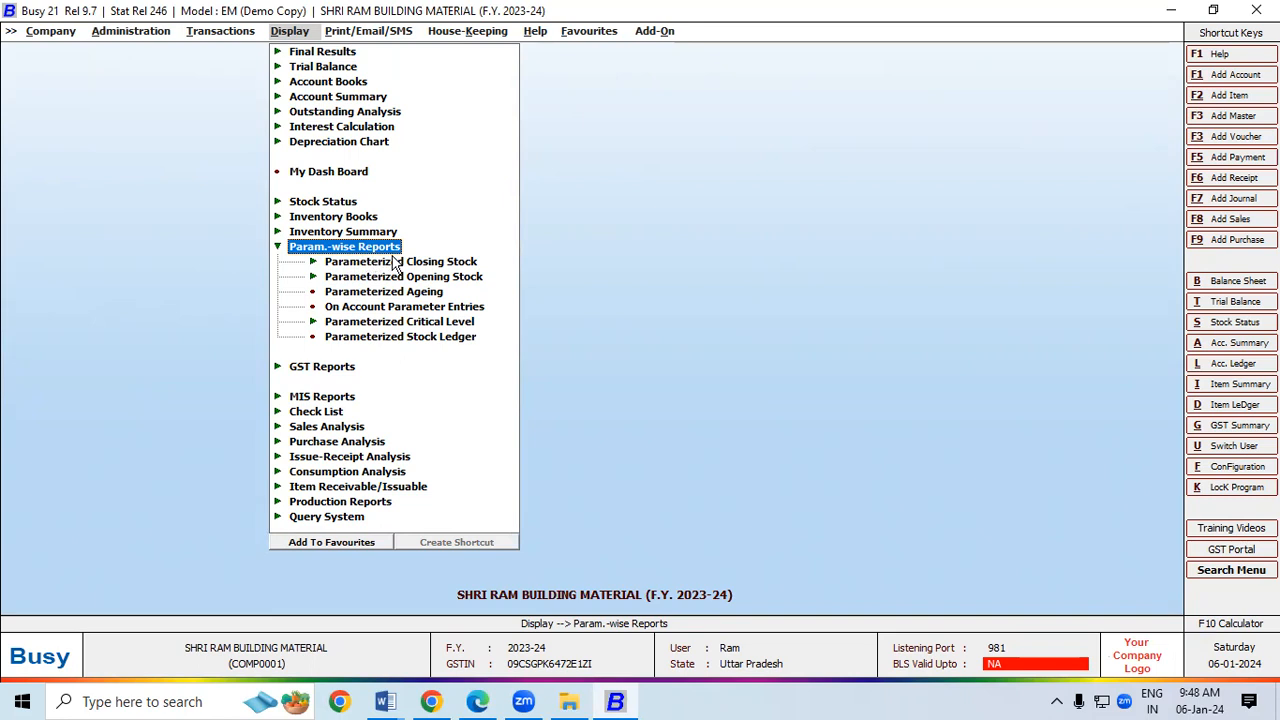
click(395, 262)
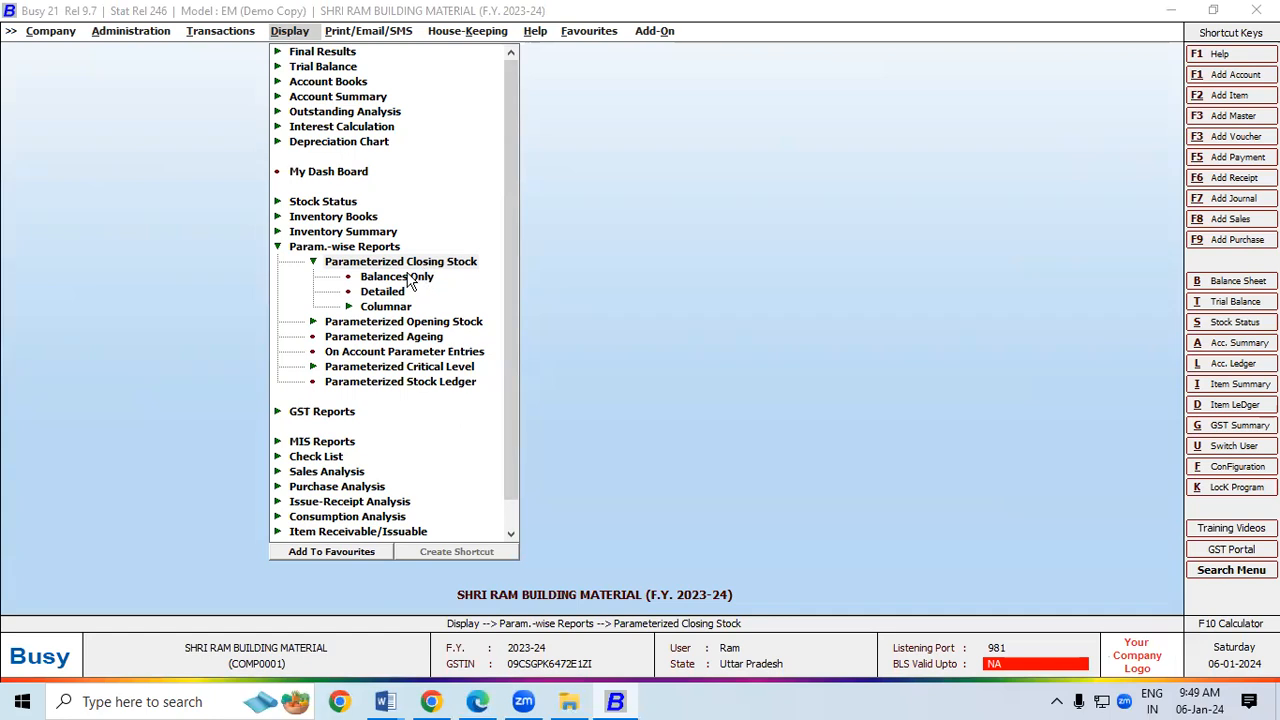
click(389, 296)
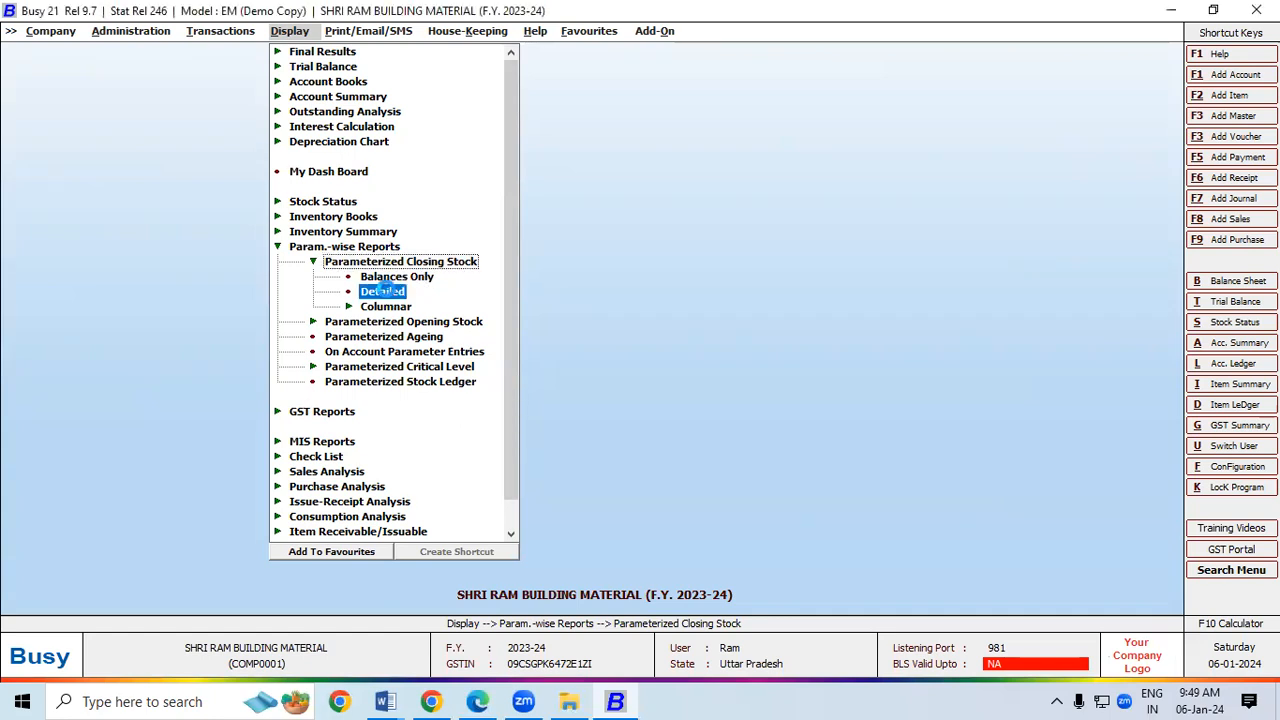
Step: Run the detailed report for All Items and review the Comfort Black and Bindaas Brown rows
click(504, 377)
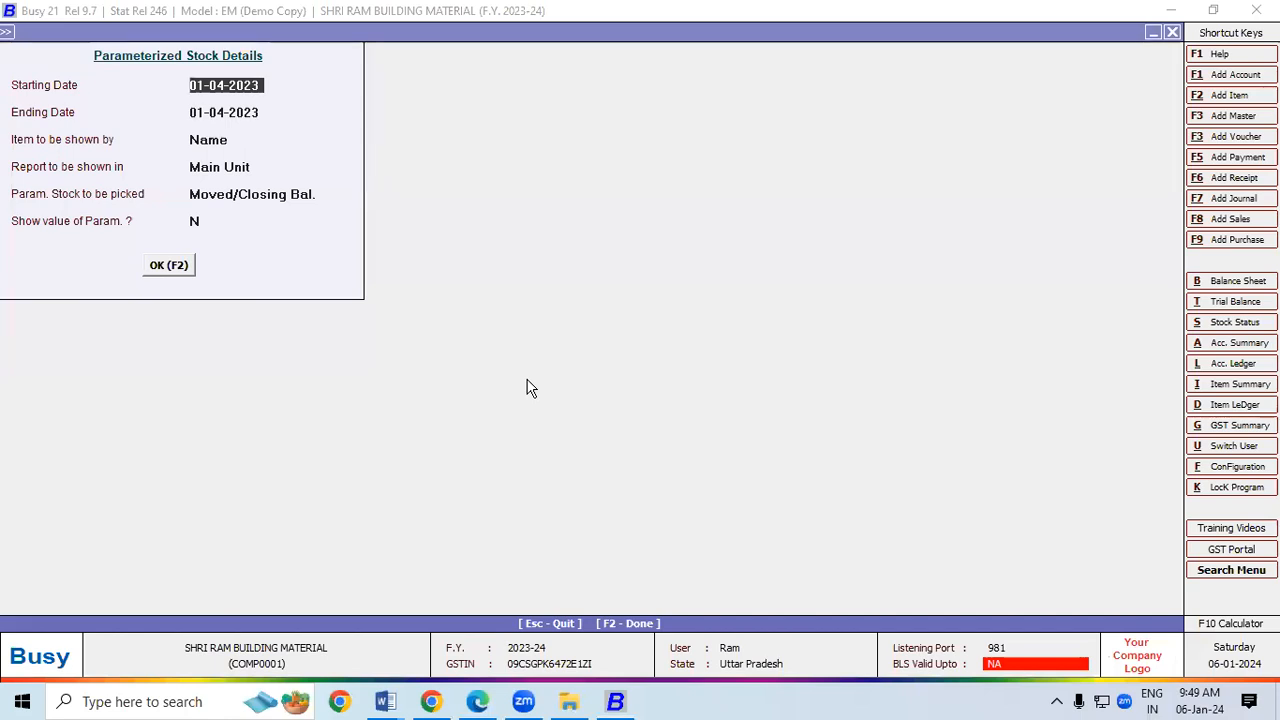
click(172, 268)
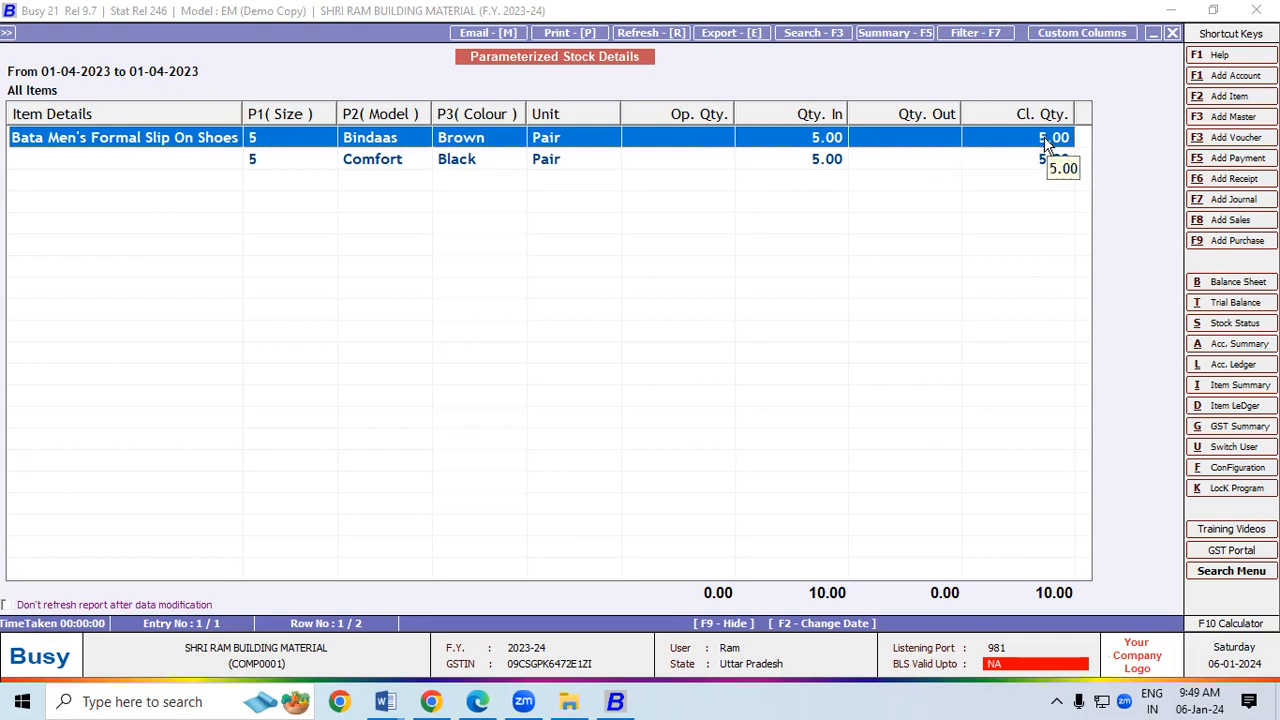
click(482, 166)
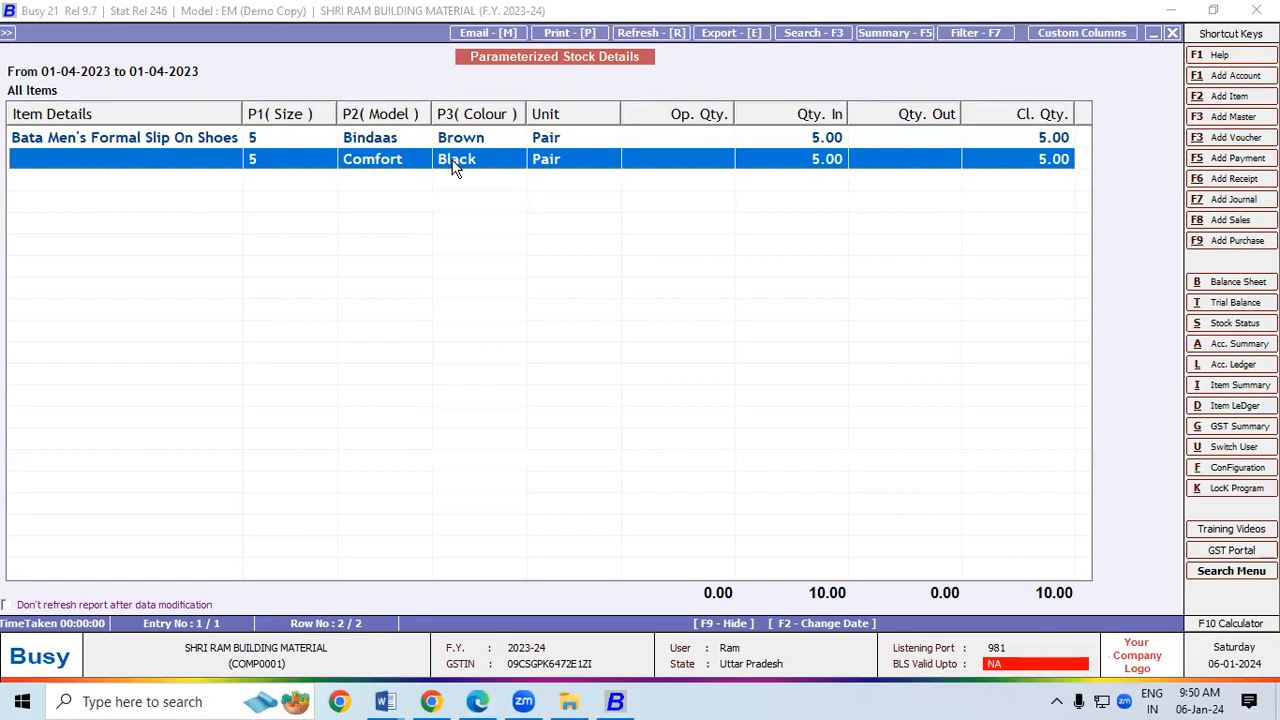
click(391, 139)
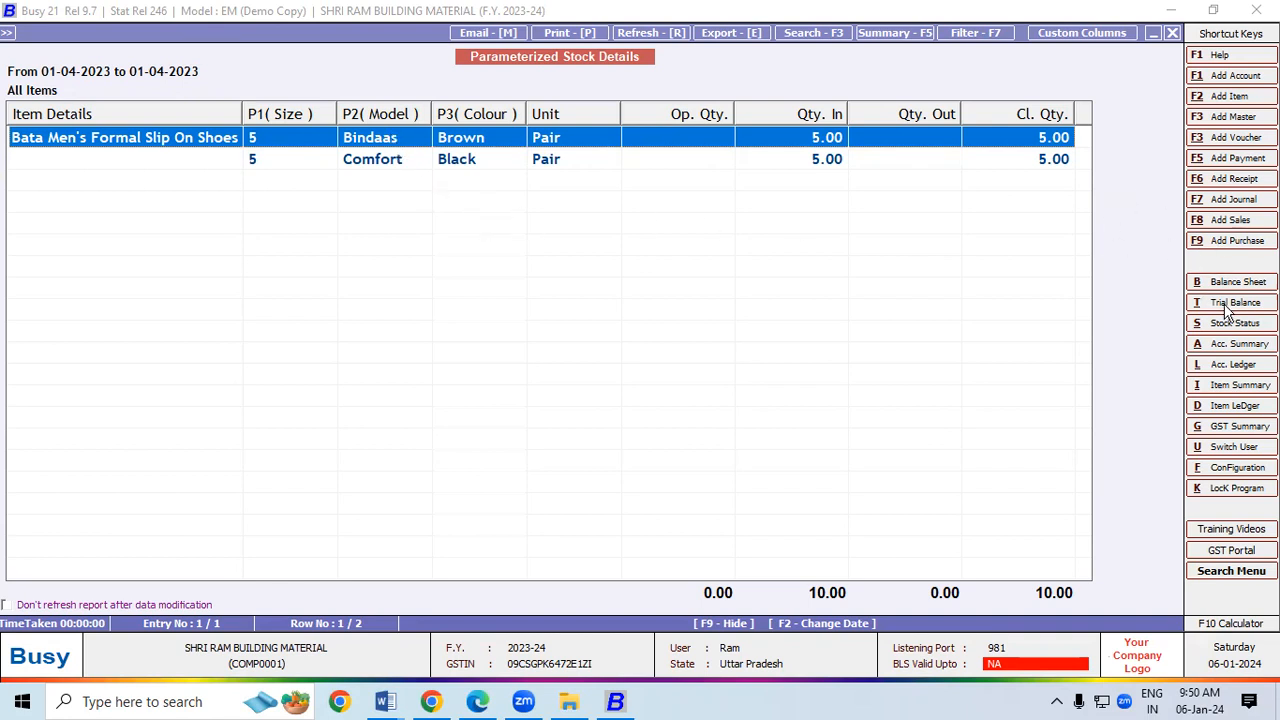
Step: Start a B2C sales voucher dated 01-04-2023 with sale type Local-18% and party Cash
click(1228, 222)
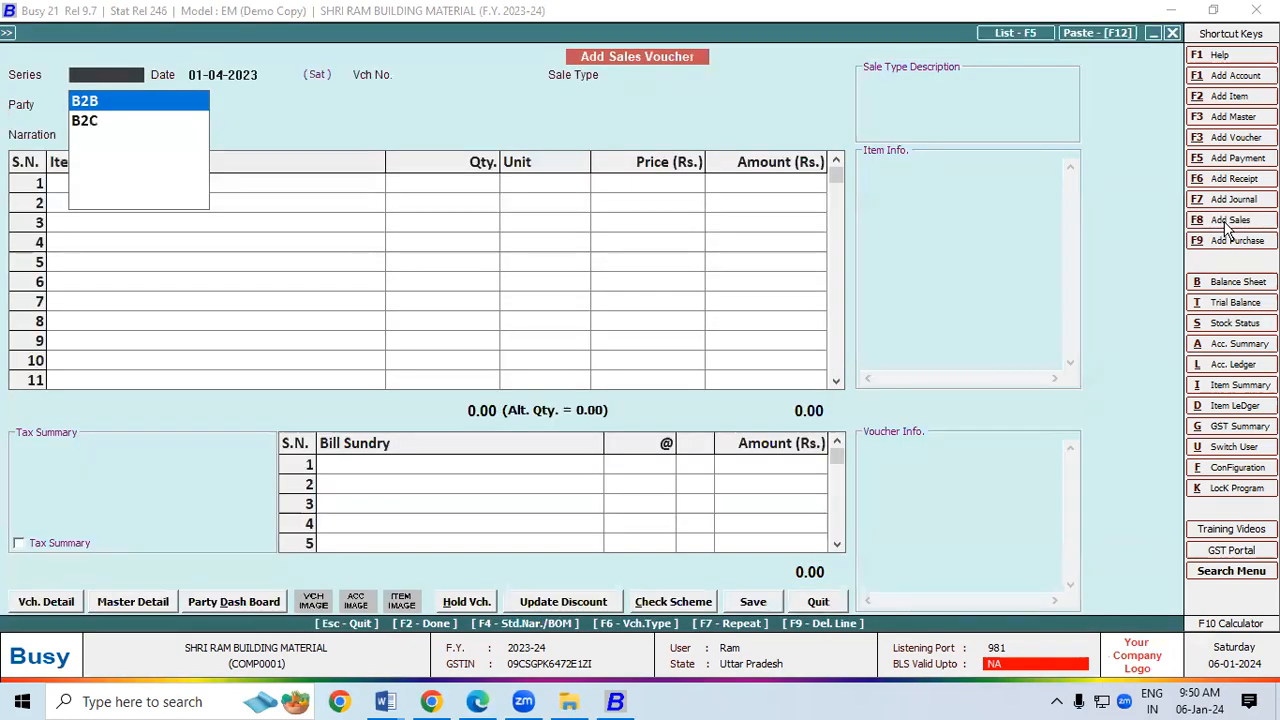
key(Down)
key(Return)
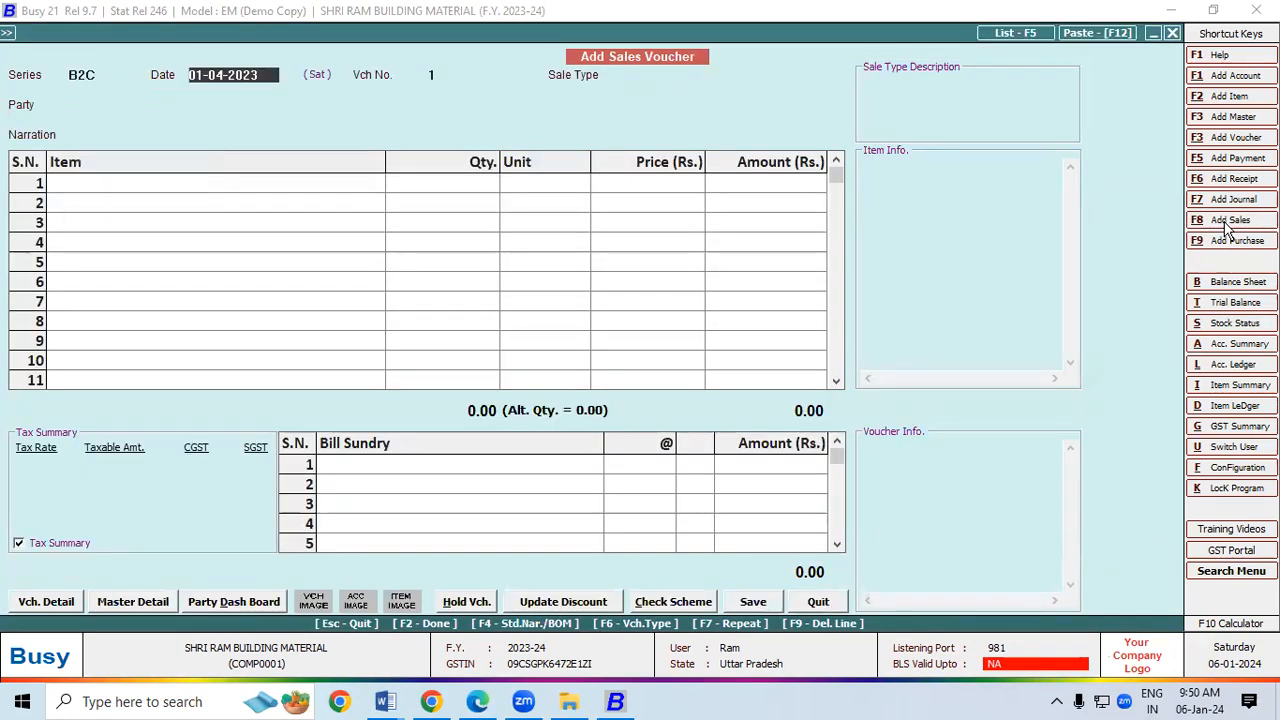
key(Return)
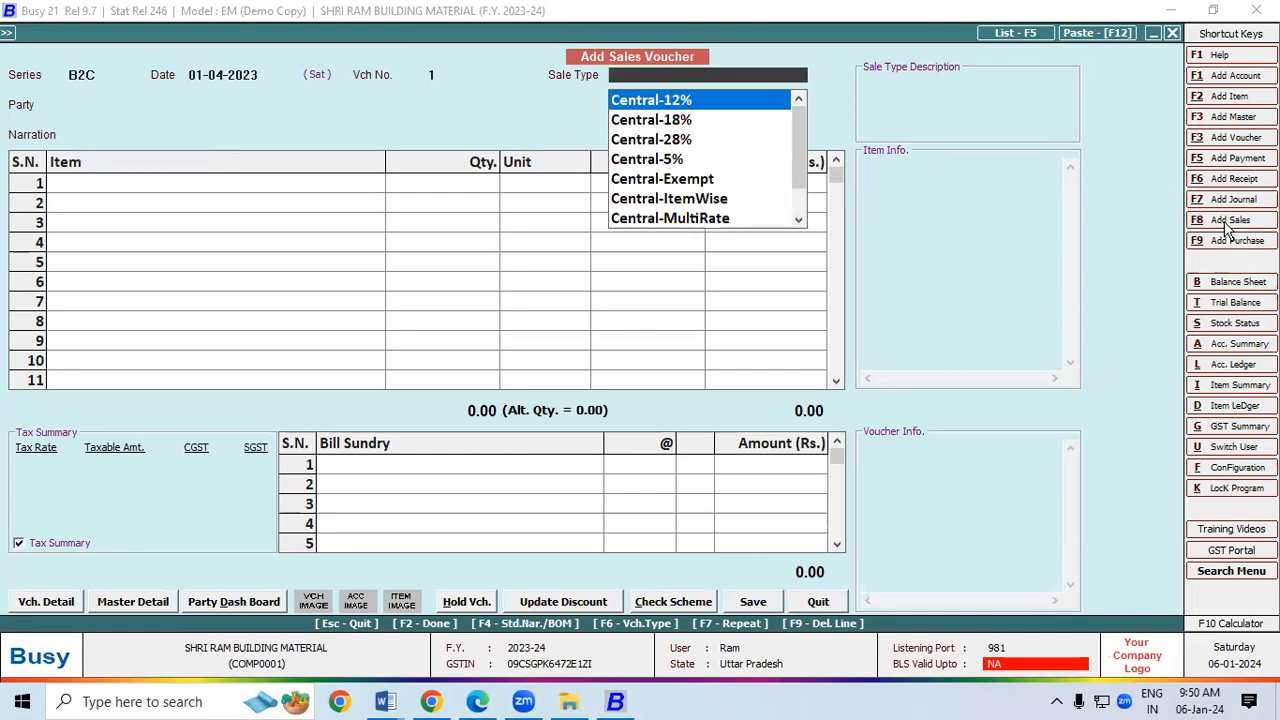
text(18)
key(Down)
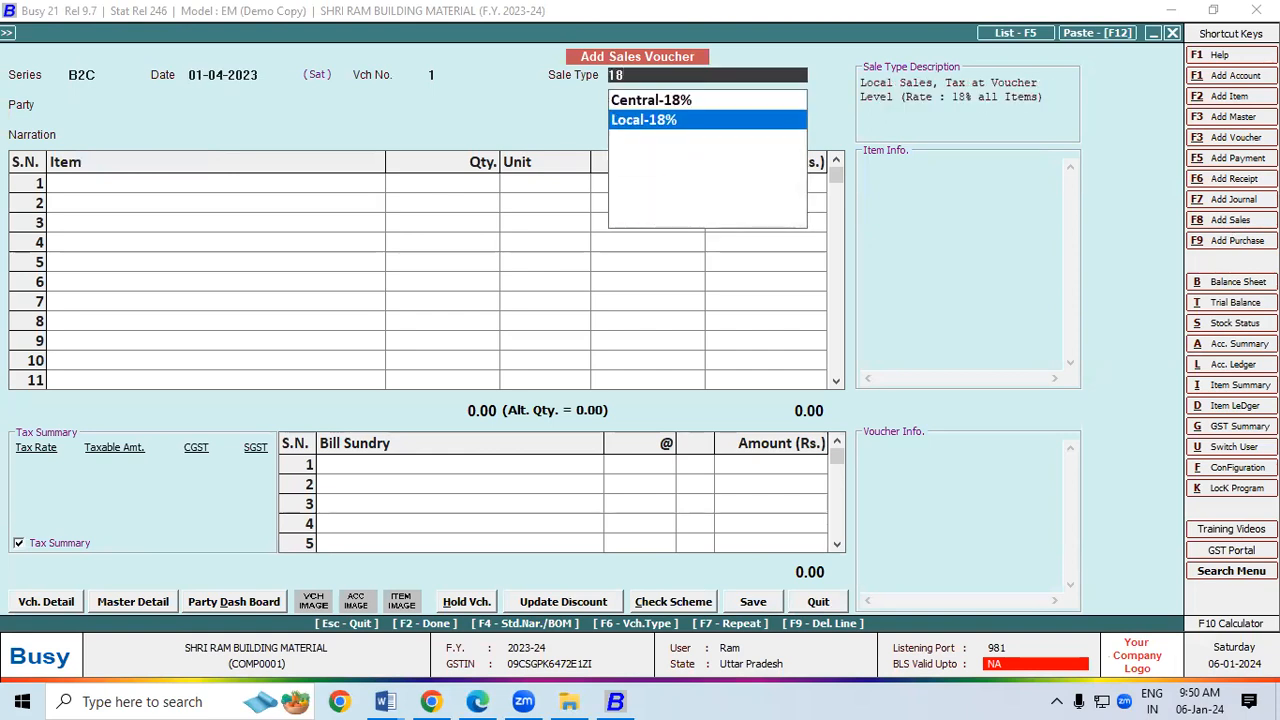
key(Return)
text(ca)
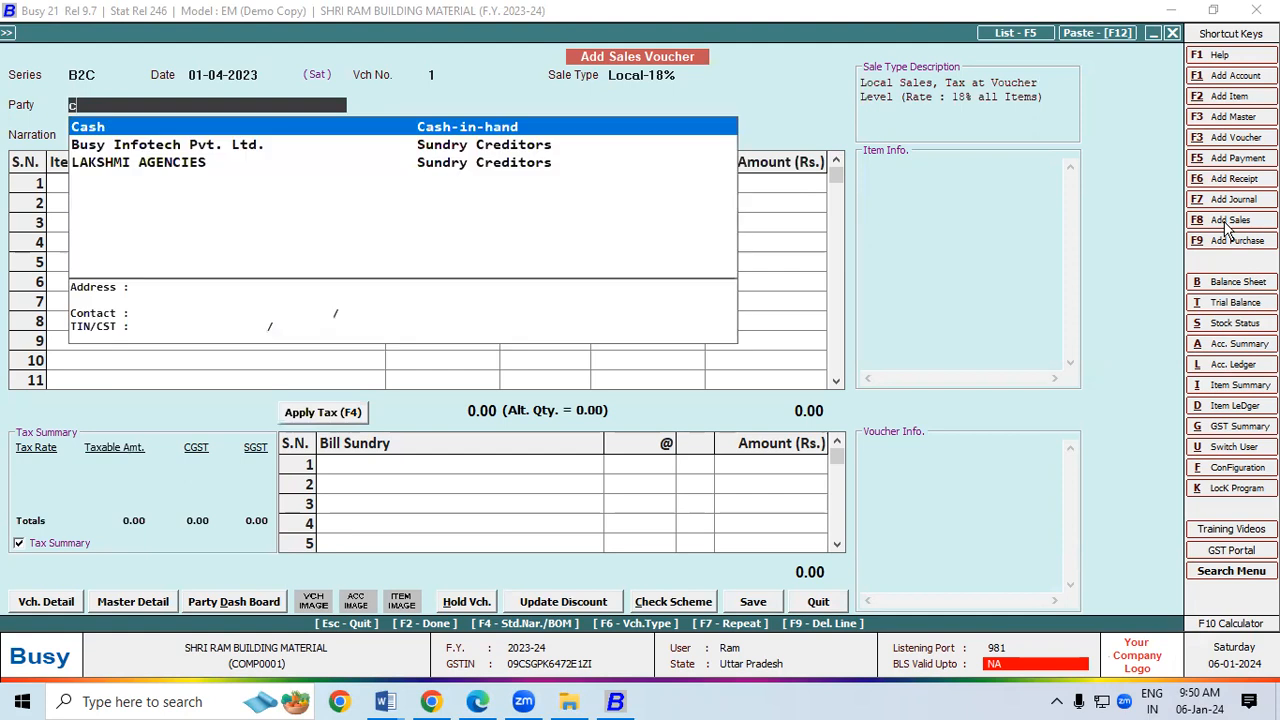
key(Return)
key(Return)
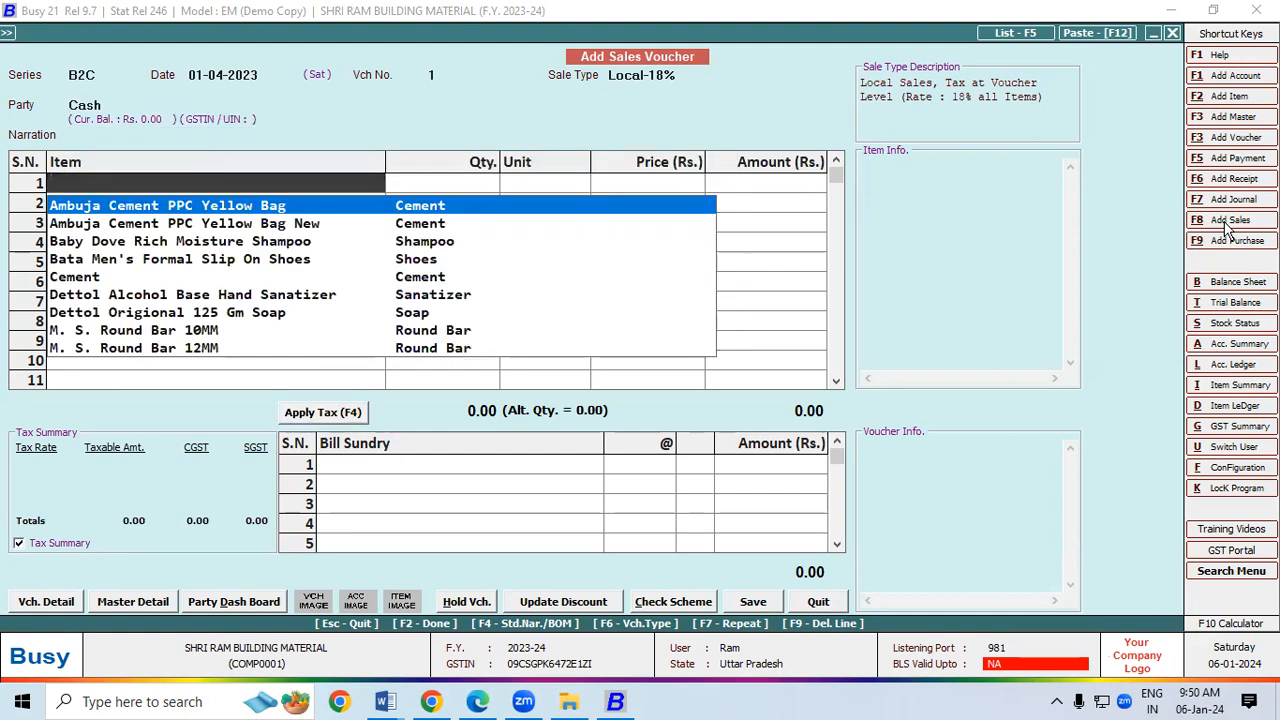
Step: Add one pair of Bata Men's Formal Slip On Shoes as the first item
key(Down)
key(Down)
key(Down)
key(Return)
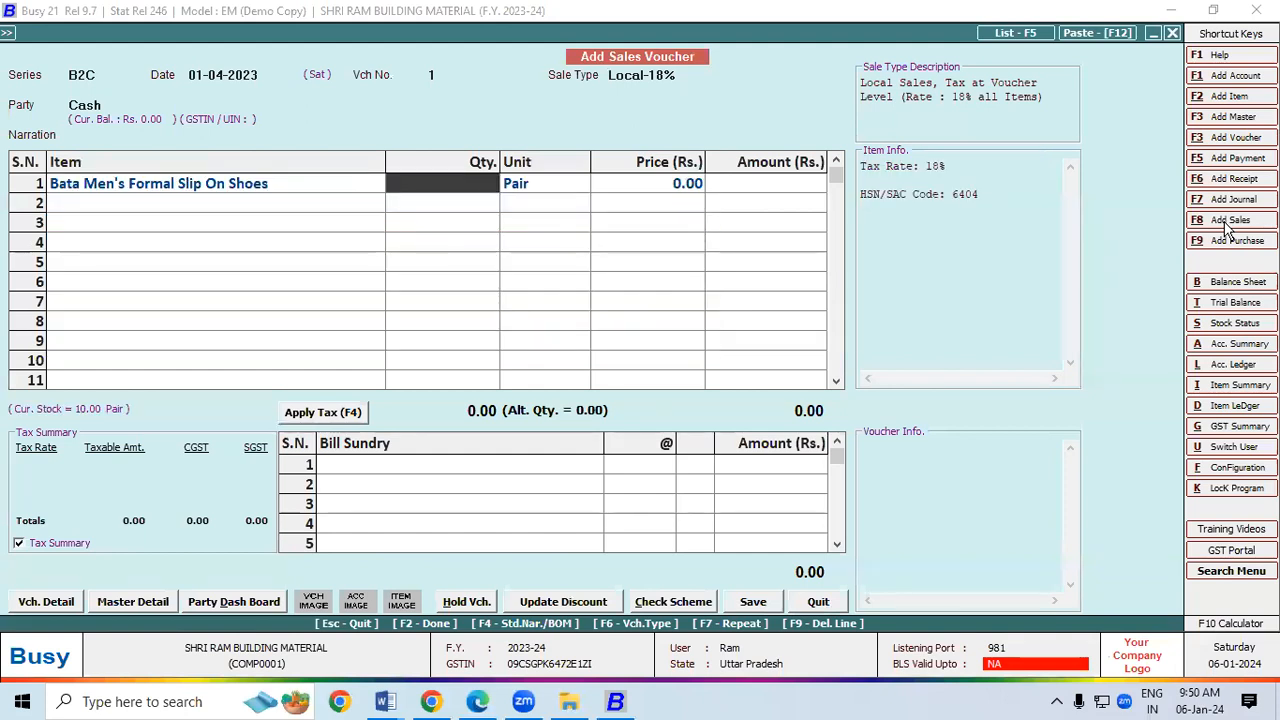
text(1)
key(Return)
key(Return)
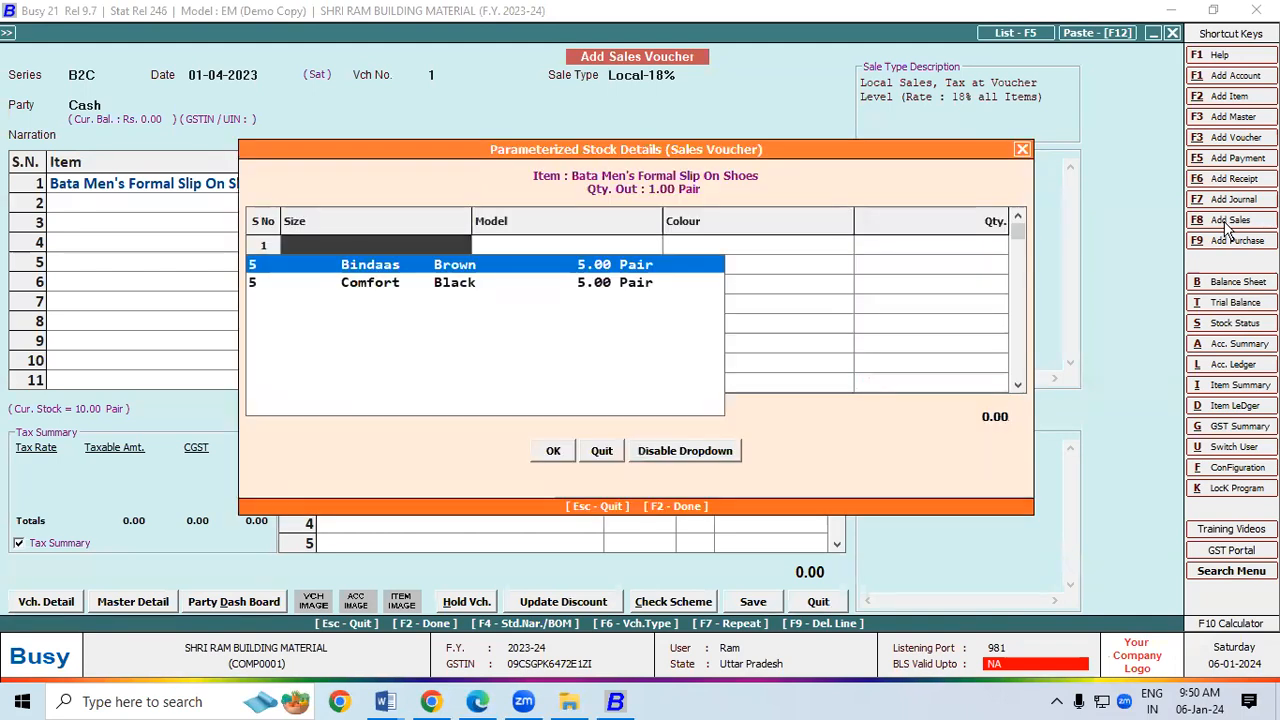
Step: Take the pair from size 5 Bindaas Brown stock and price it at 1,200
key(Down)
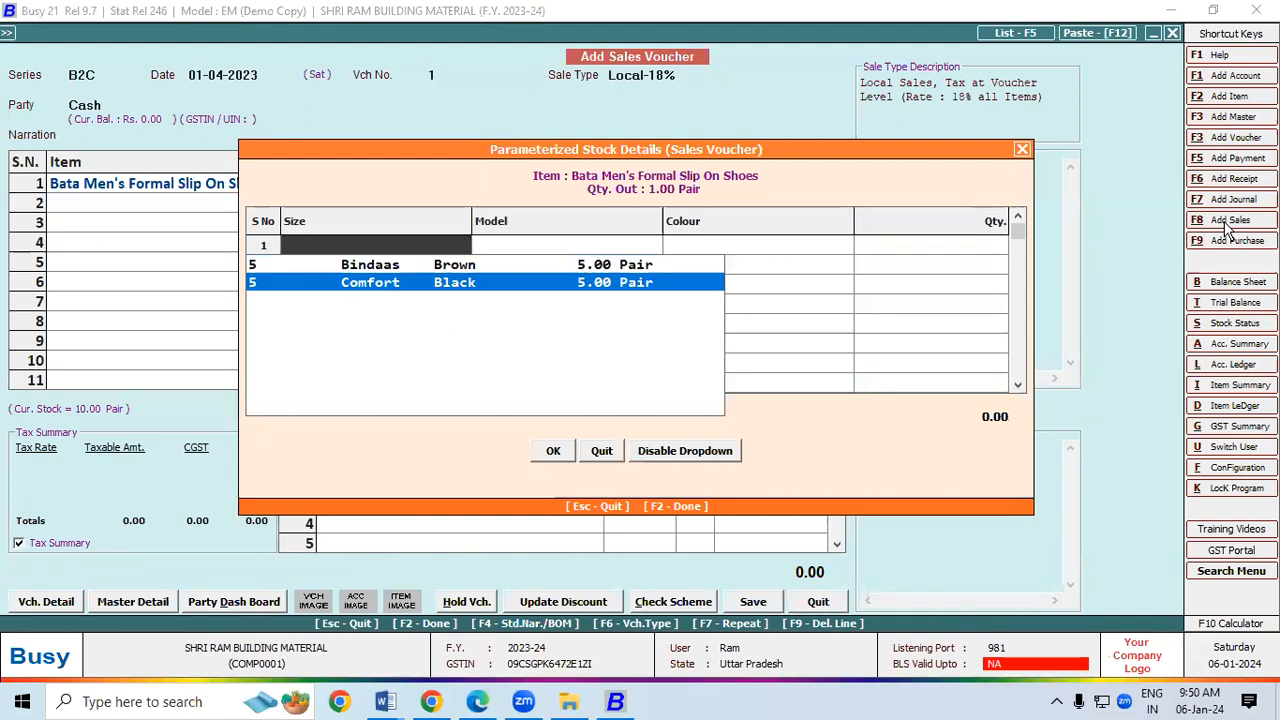
key(Up)
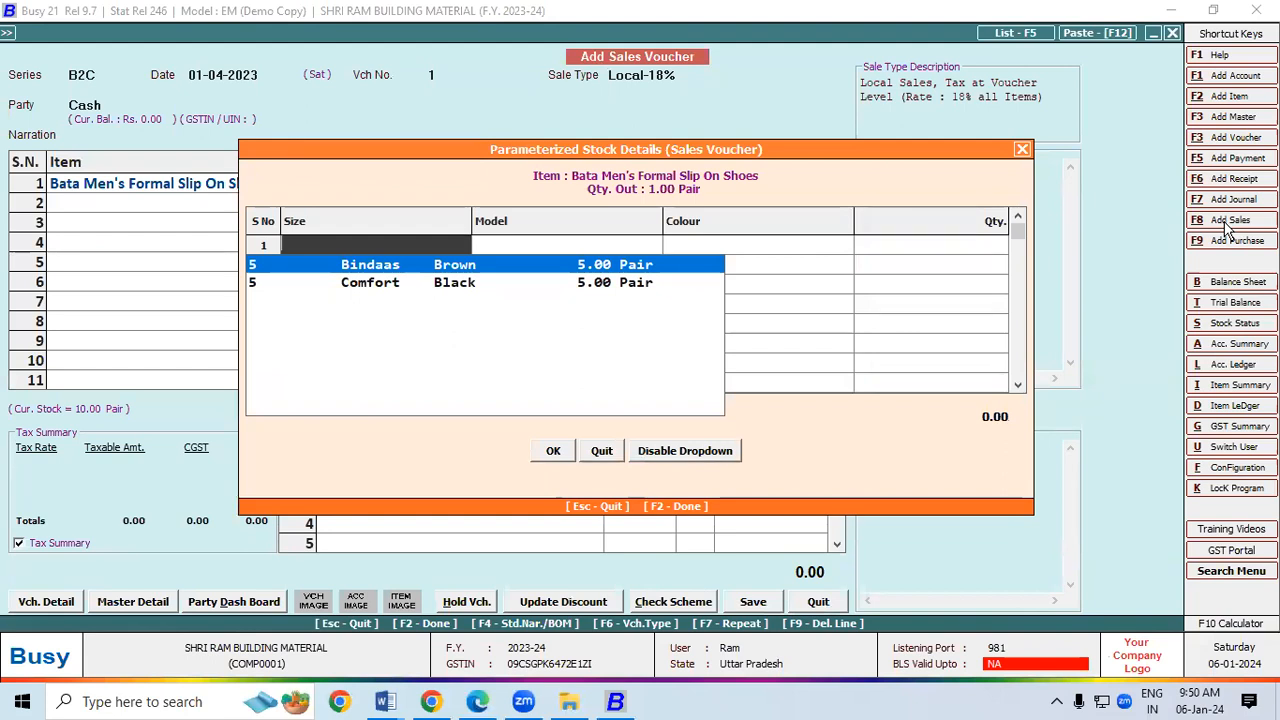
key(Down)
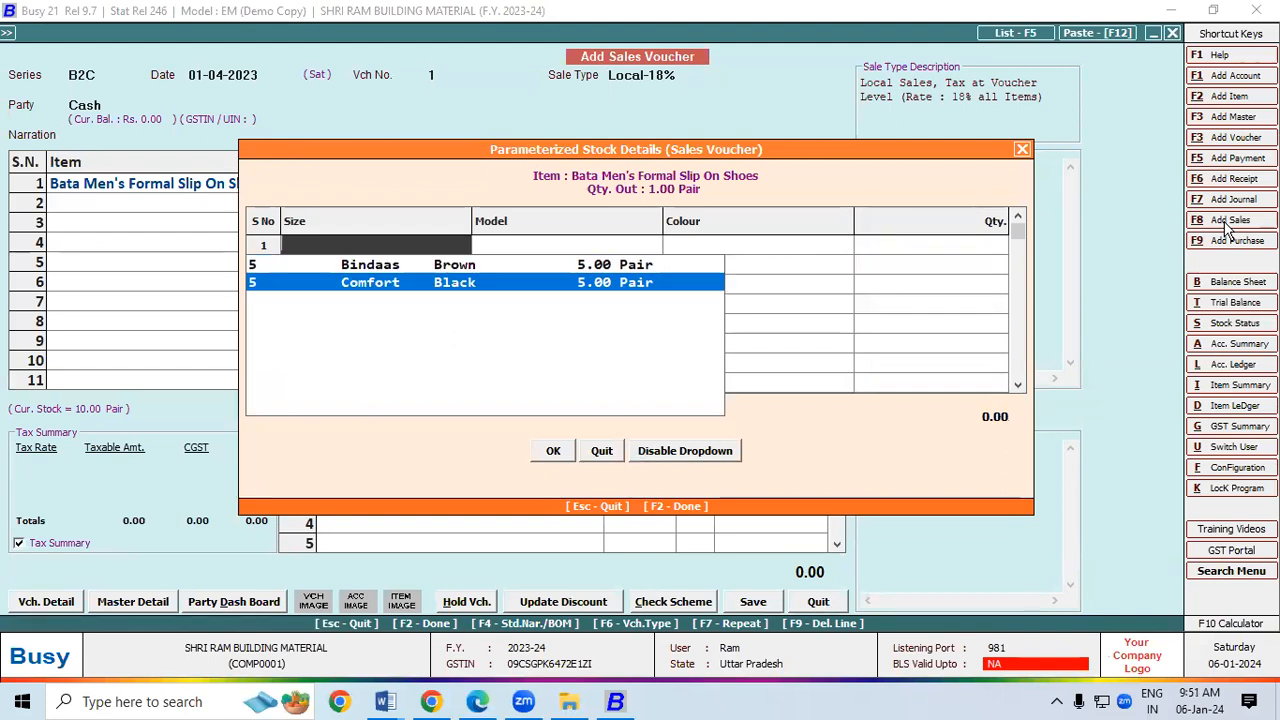
key(Up)
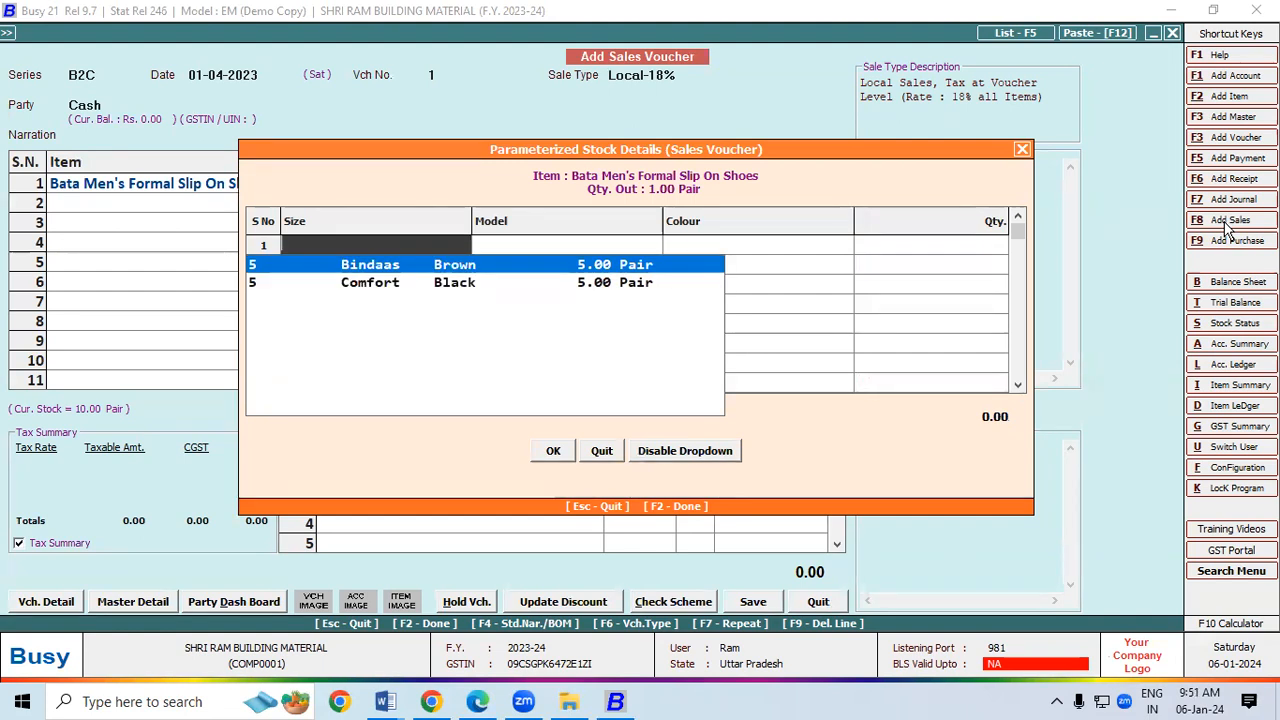
key(Return)
key(Return)
key(Return)
key(Return)
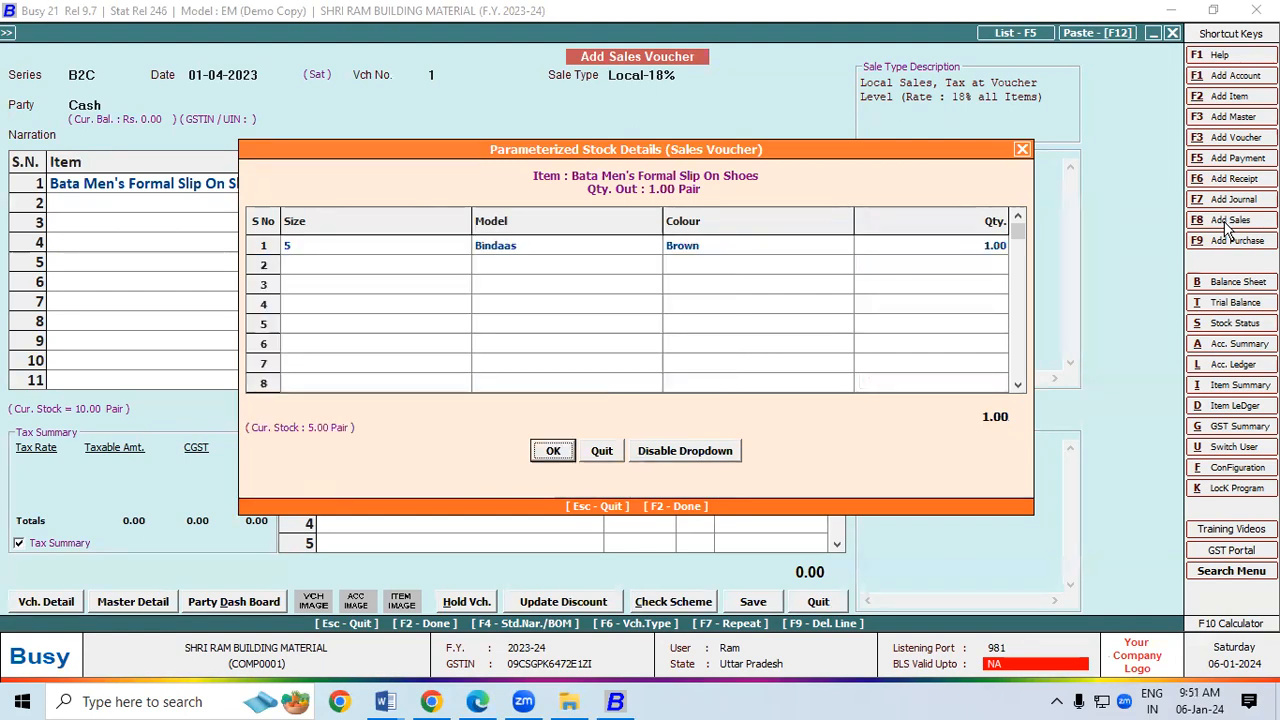
key(Return)
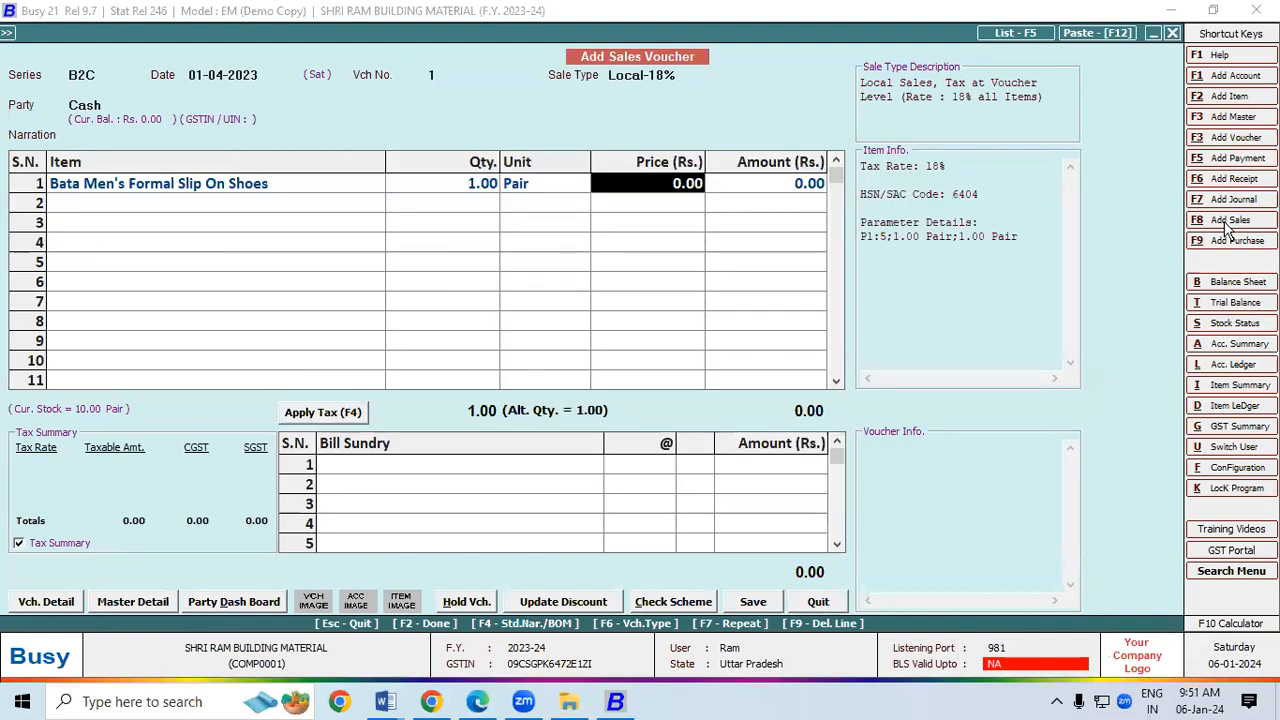
text(1200)
key(Return)
key(Return)
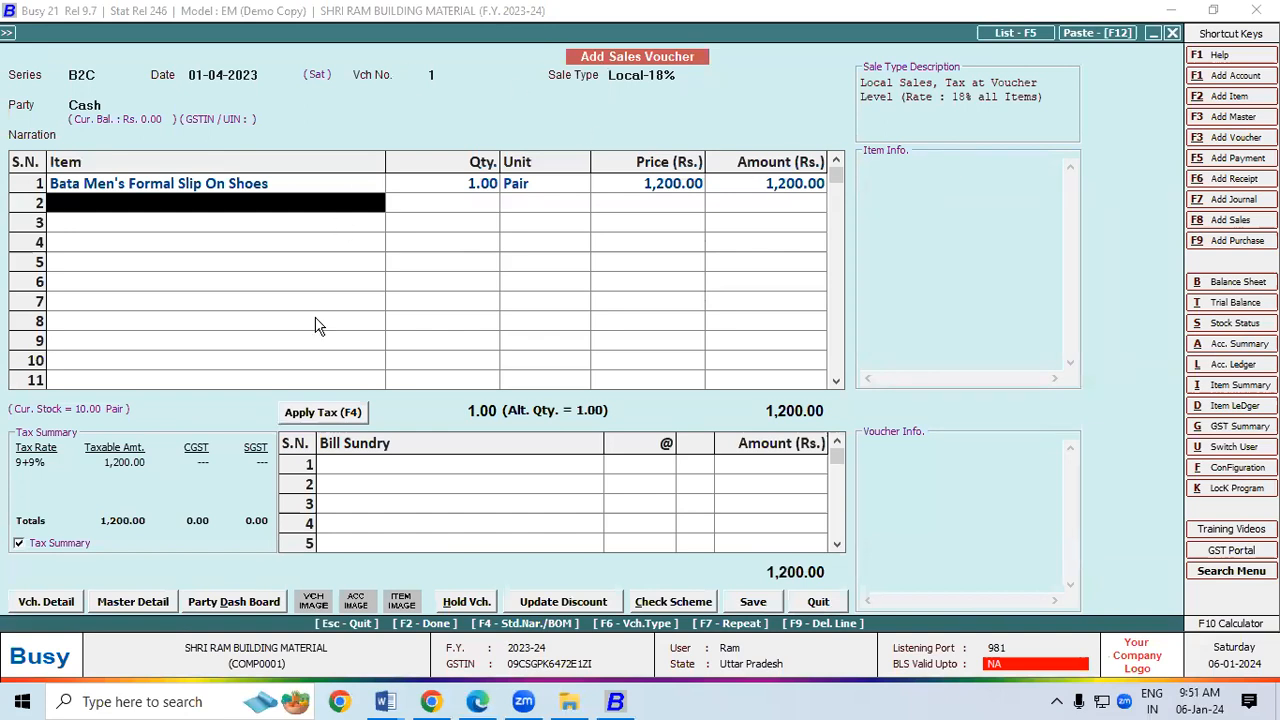
Step: Apply 9% CGST and SGST for a 1,416.00 total, save with transport details, and agree to print
click(320, 418)
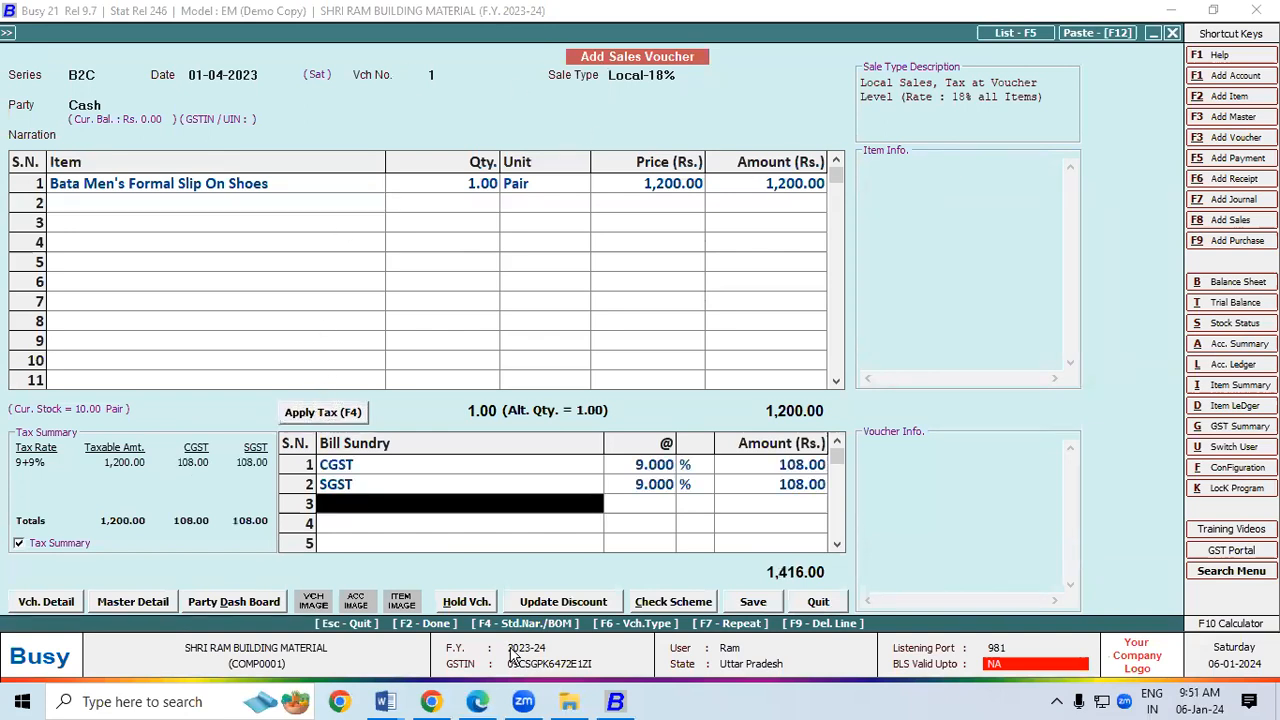
click(752, 604)
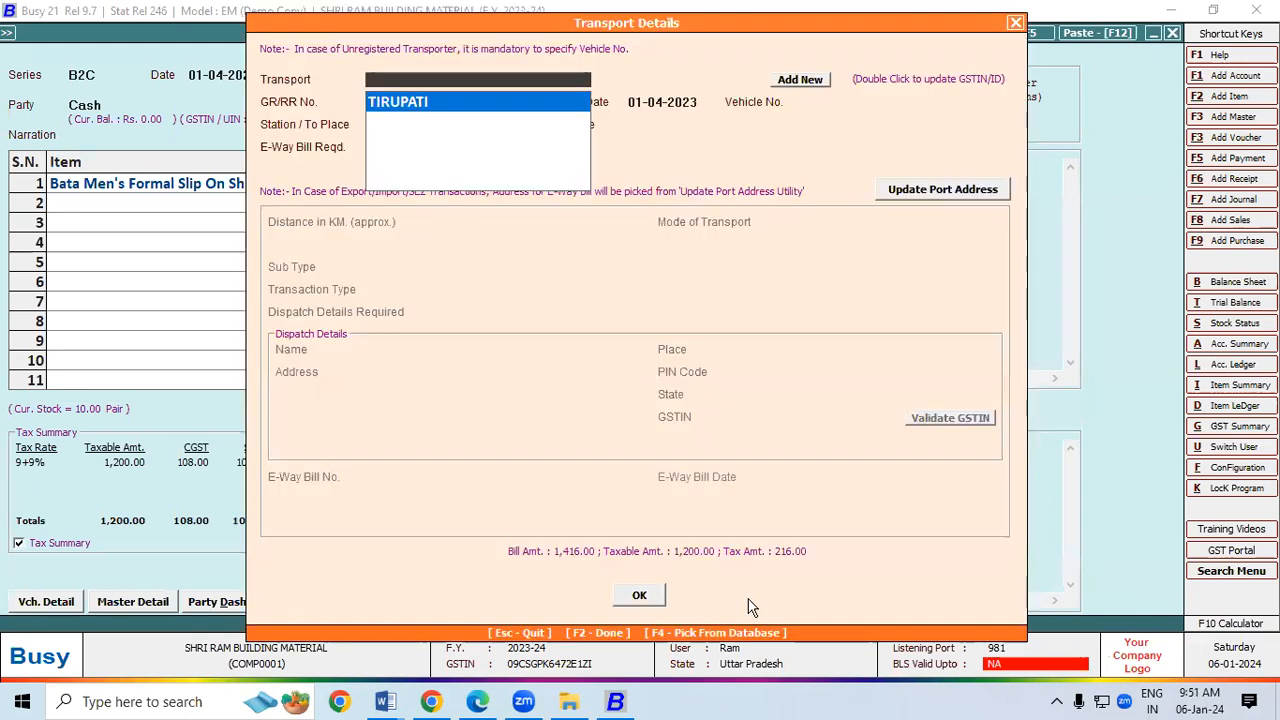
click(643, 596)
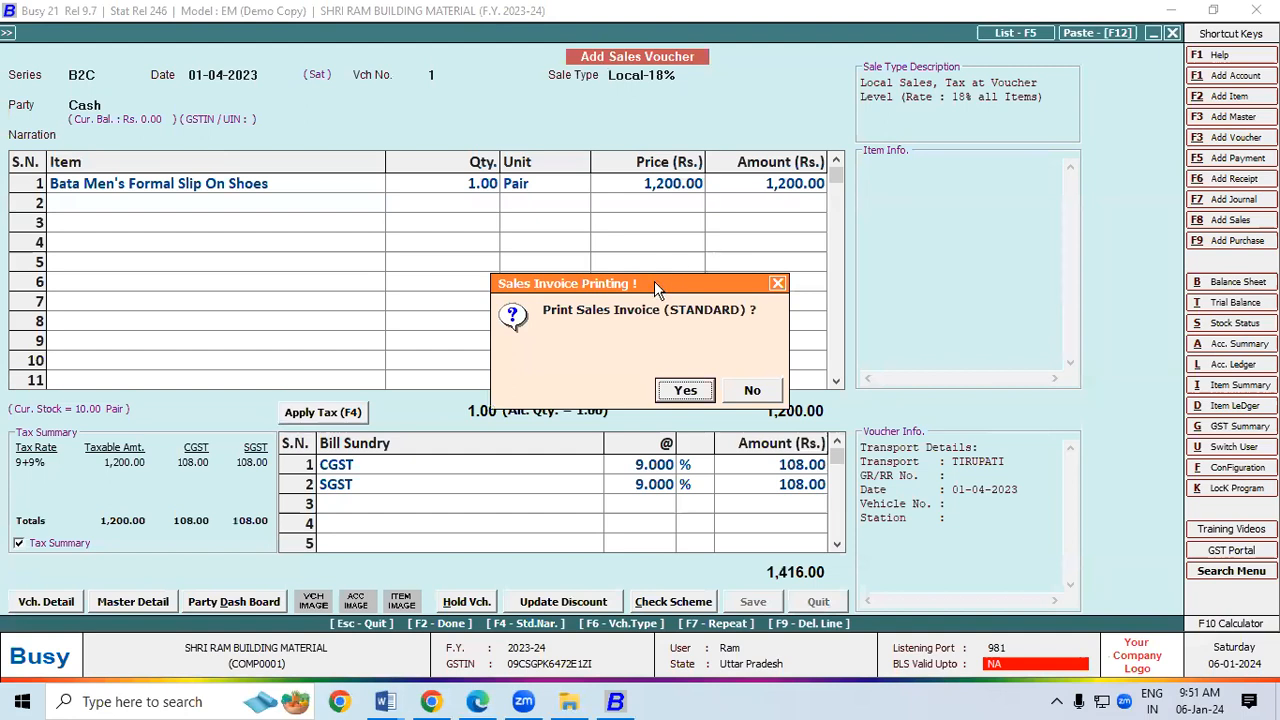
drag(647, 278, 452, 118)
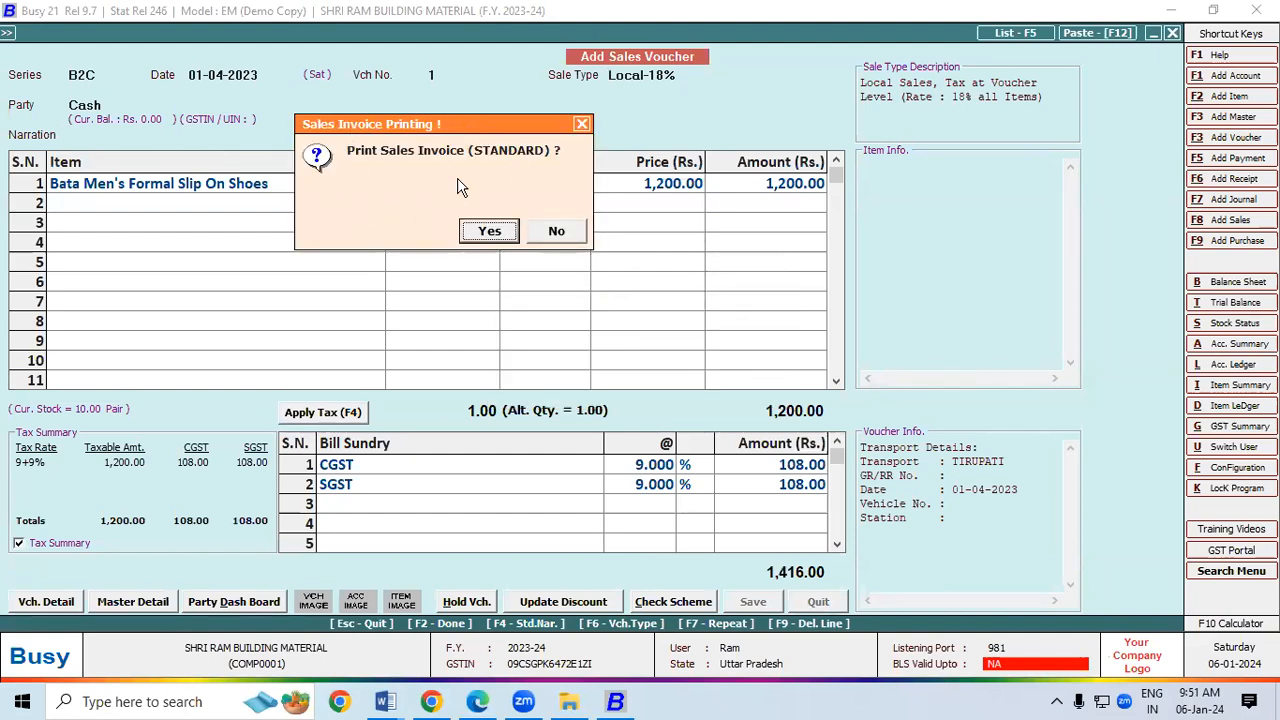
click(489, 231)
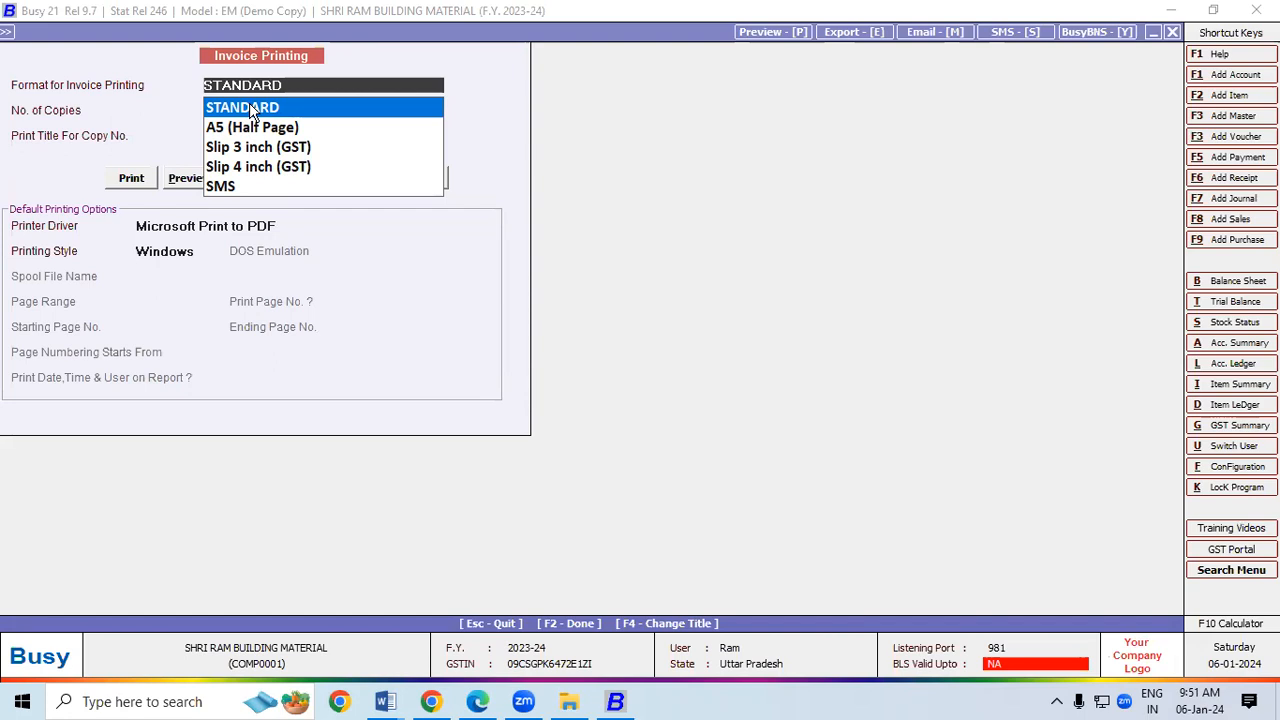
Step: Preview tax invoice No. 1 in the A5 (Half Page) format and scroll through it
click(249, 130)
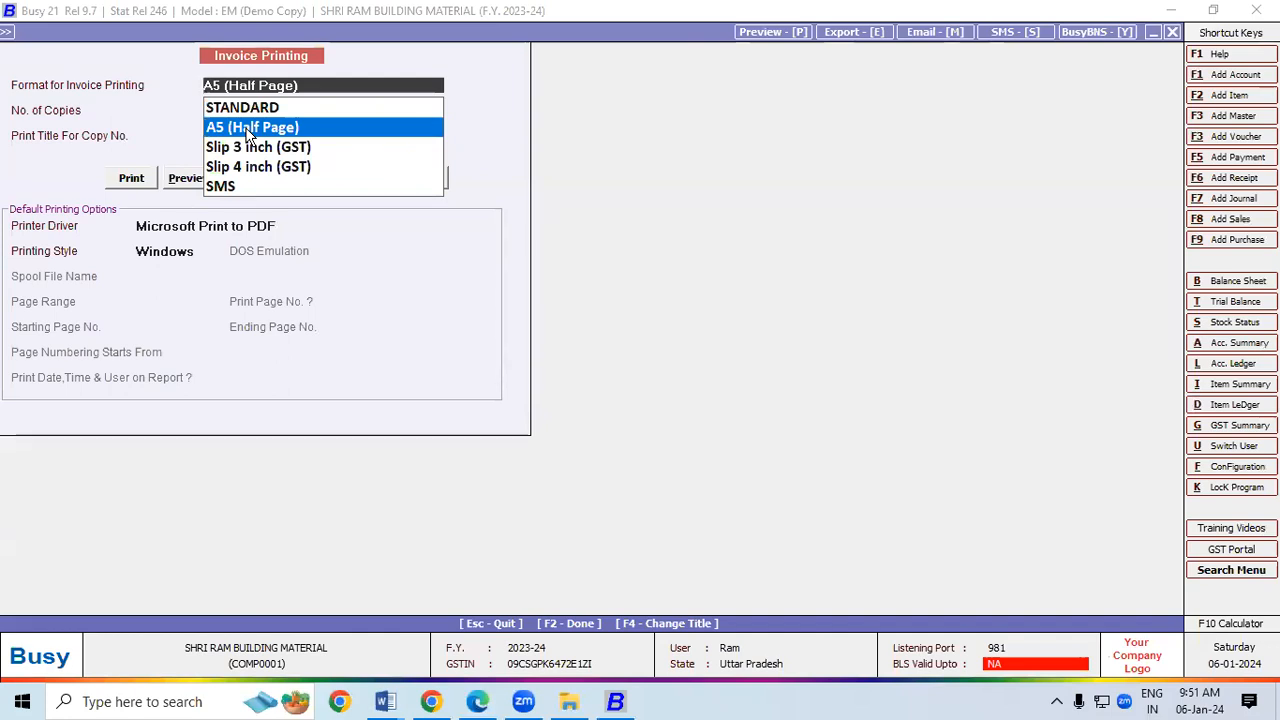
click(184, 178)
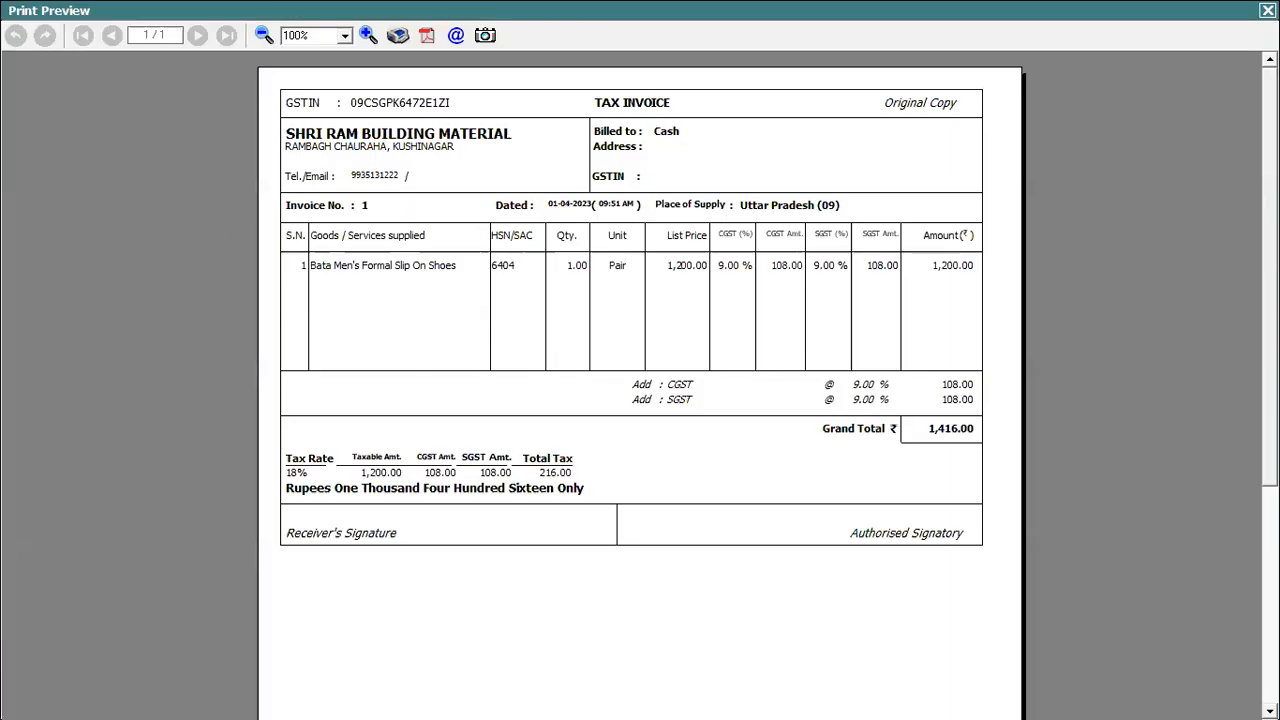
scroll(640, 380, down, 5)
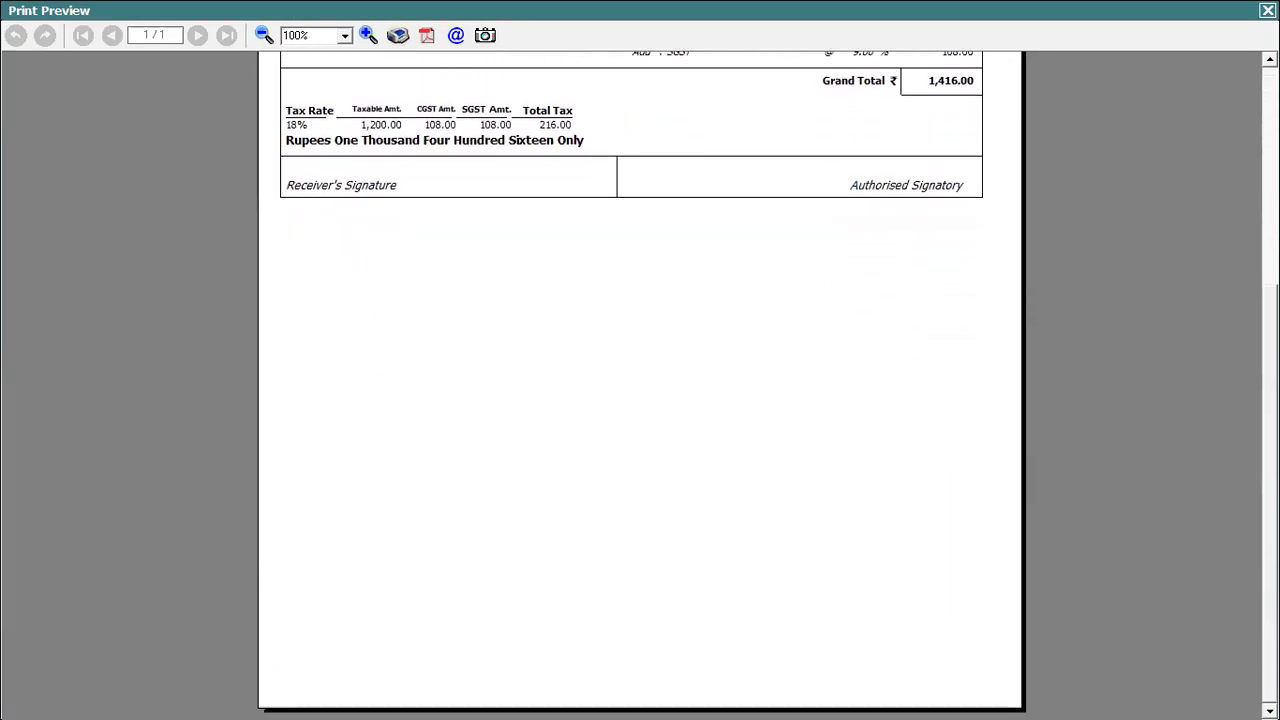
scroll(640, 380, up, 3)
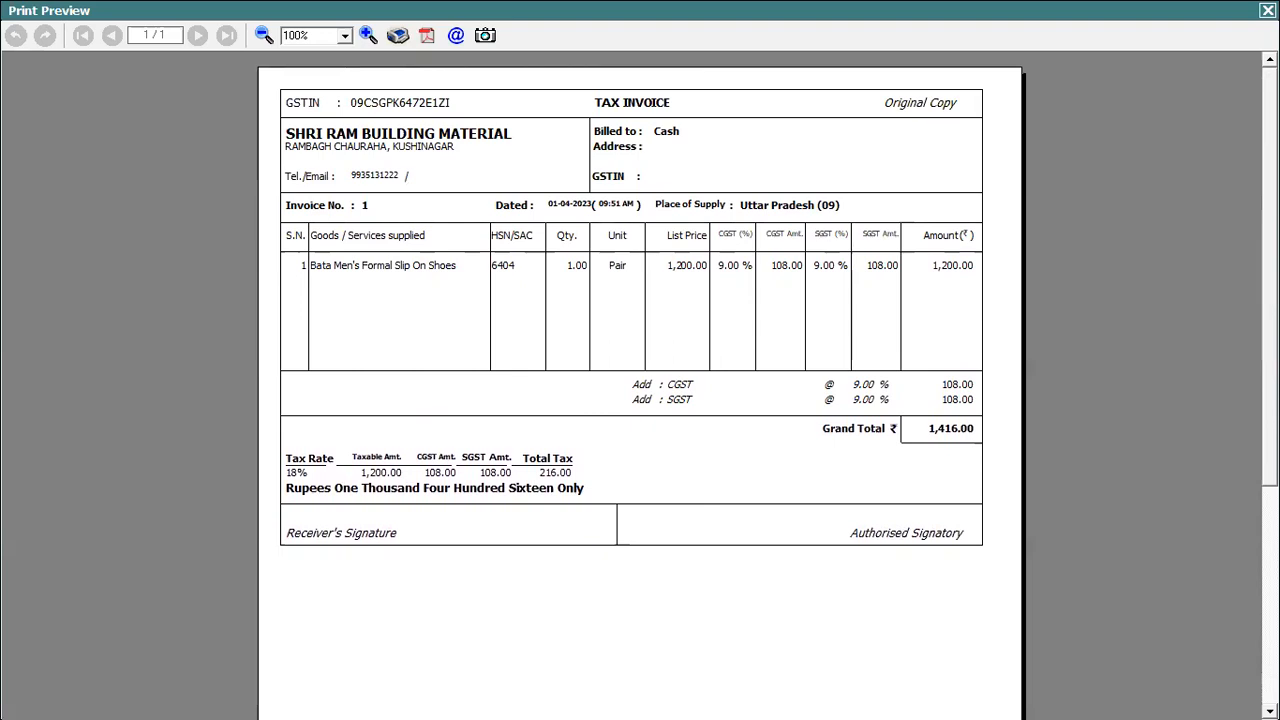
Step: Save the invoice as a PDF named 'bill' on the Desktop and close the print preview
click(427, 38)
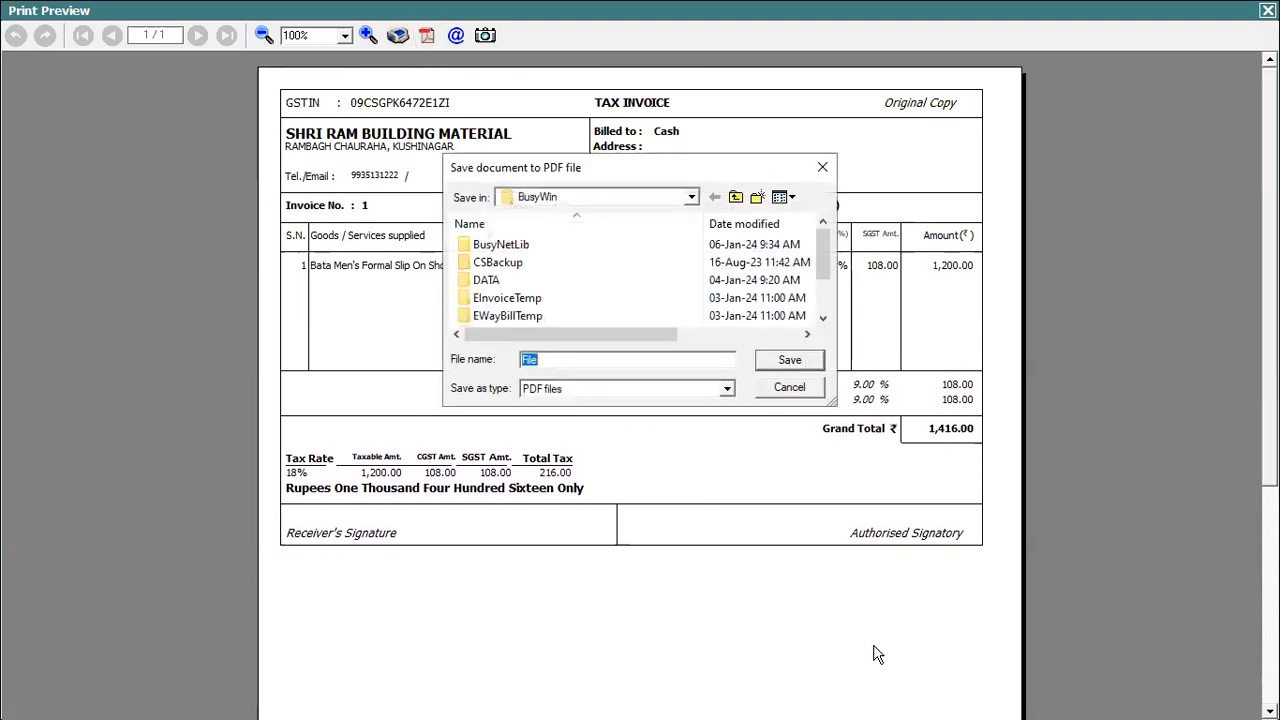
click(691, 197)
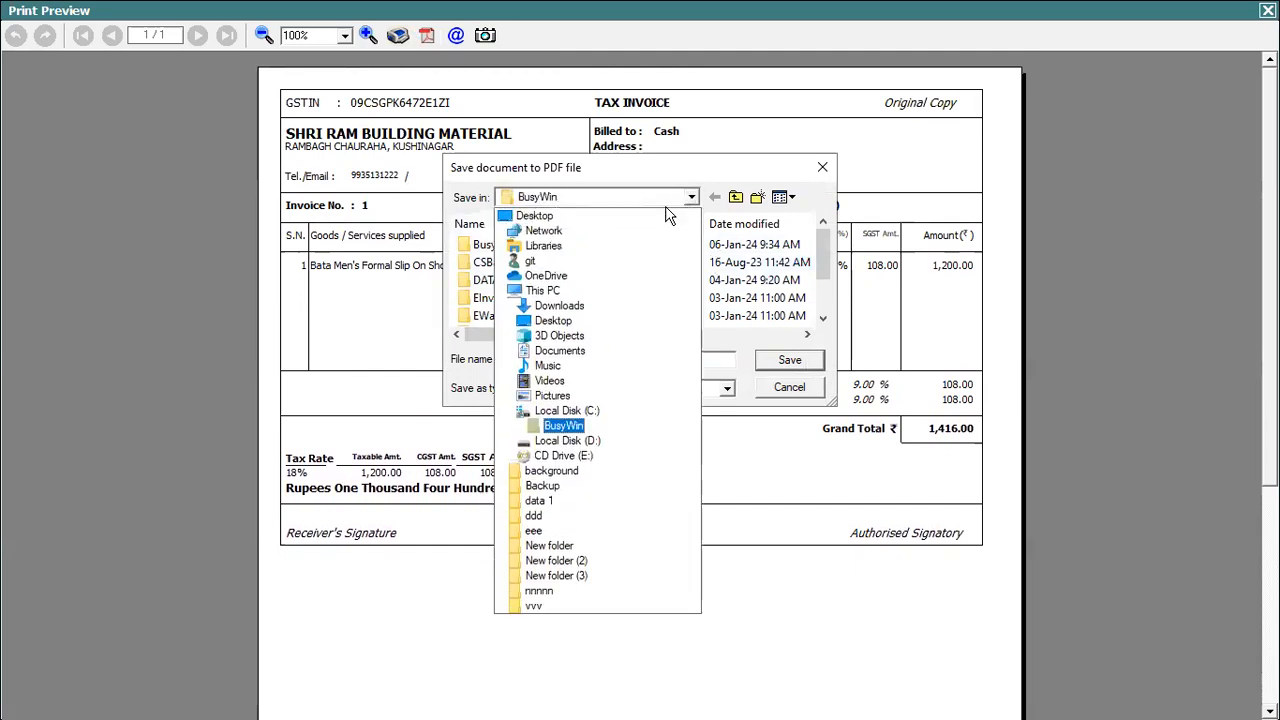
click(578, 330)
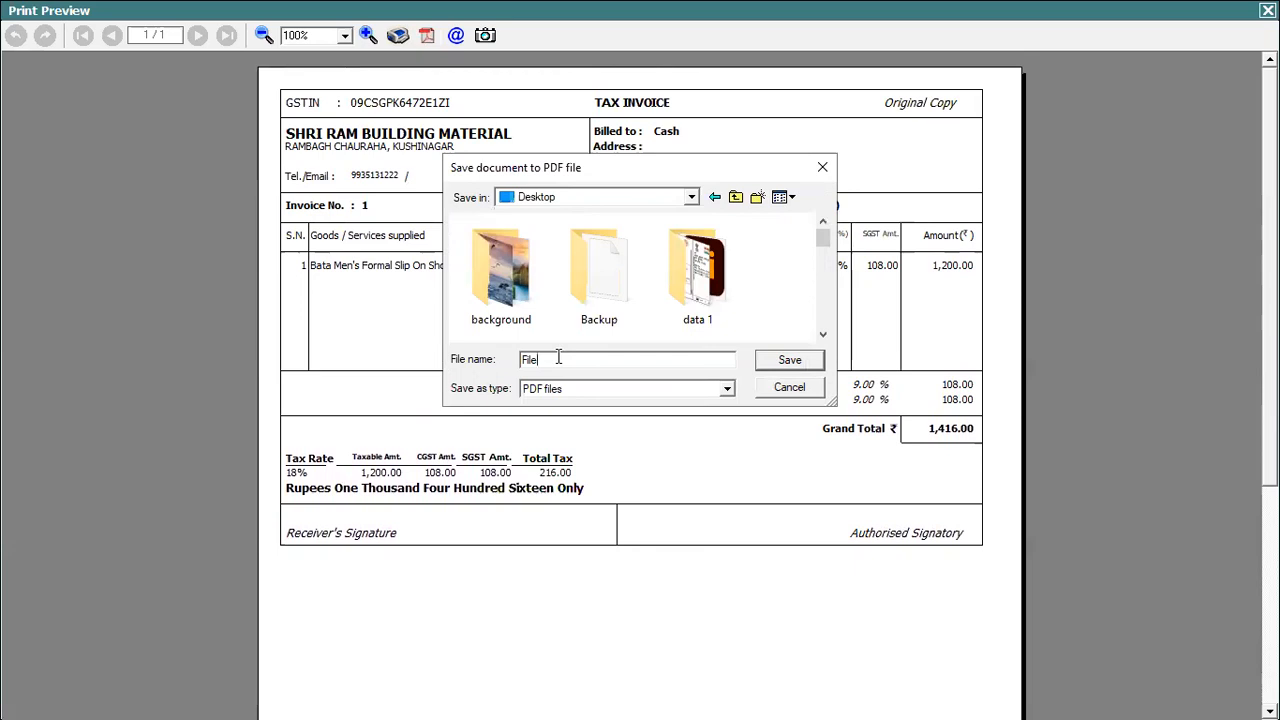
key(BackSpace)
key(BackSpace)
key(BackSpace)
key(BackSpace)
text(bill)
click(812, 362)
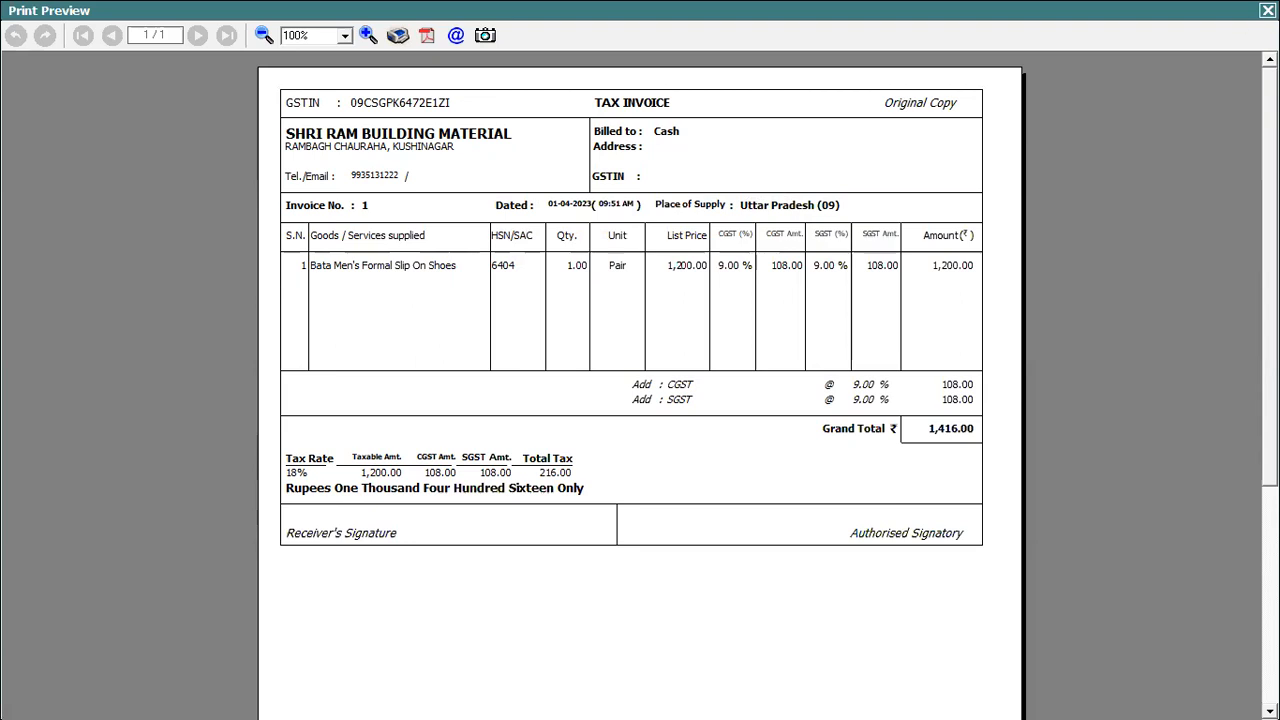
key(Escape)
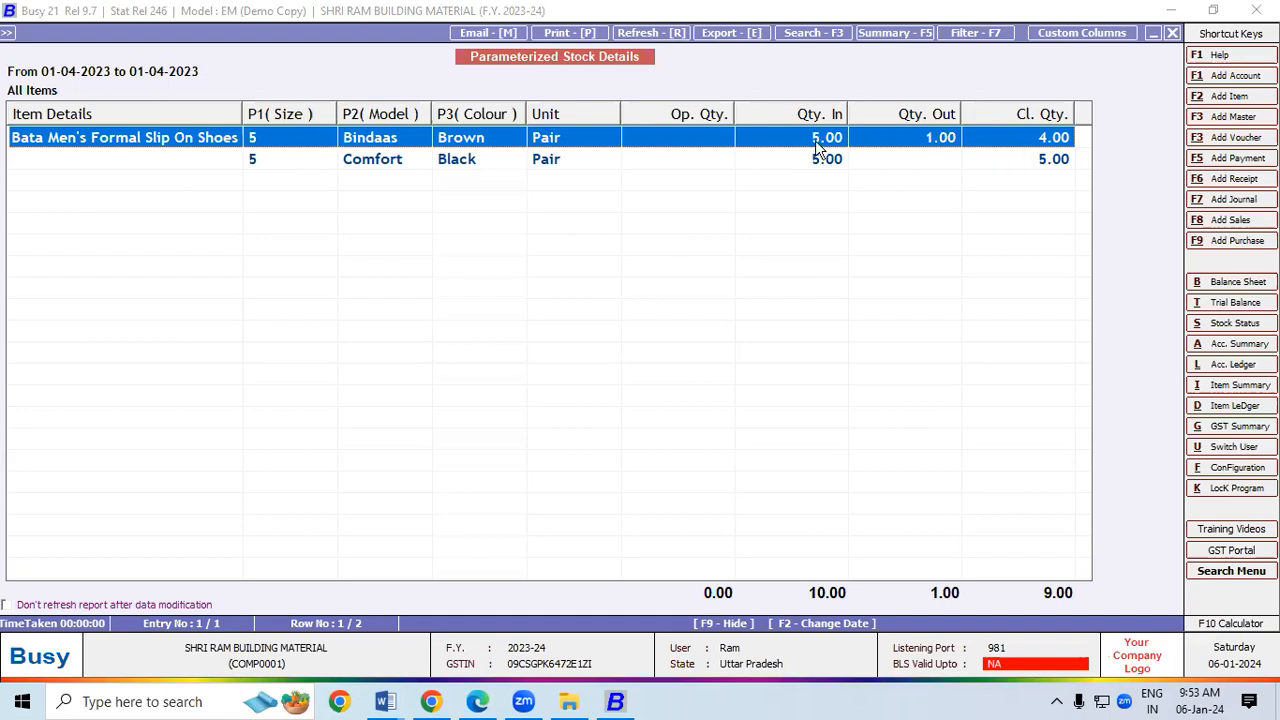
Step: Check the Comfort/Black Bata shoe stock figures, then switch to the practice-set PDF in Edge
click(457, 166)
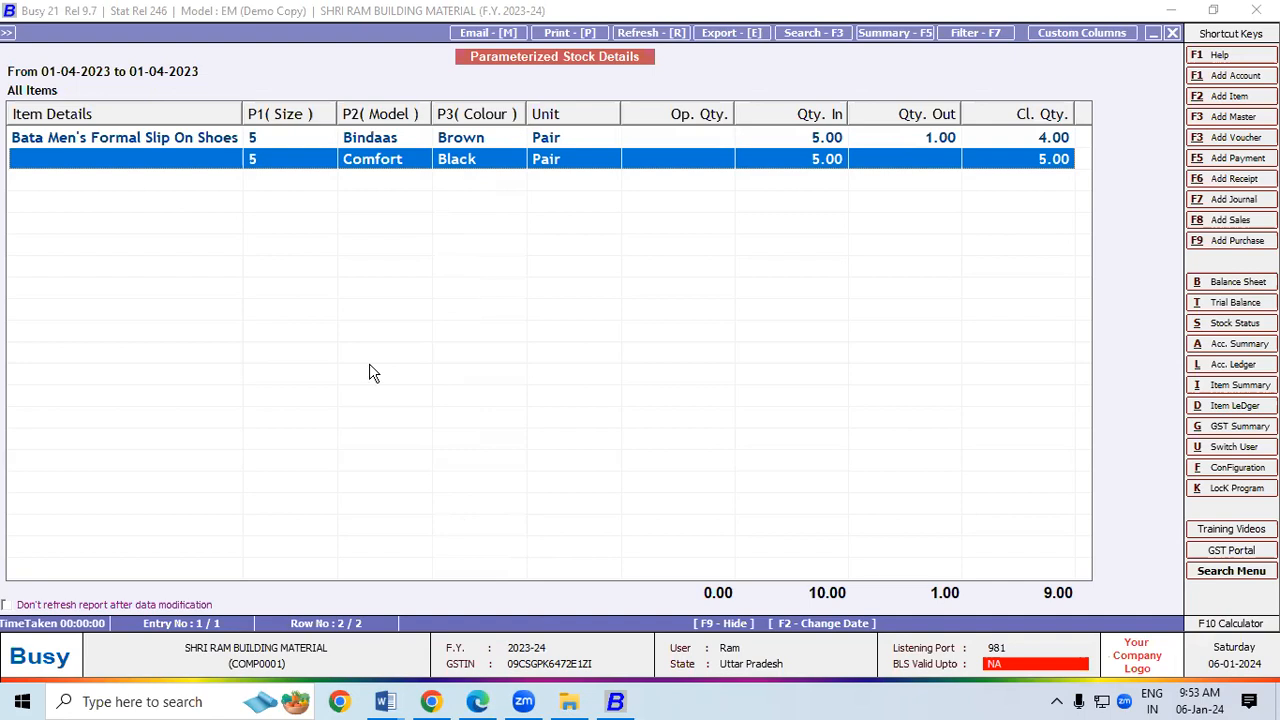
key(alt+Tab)
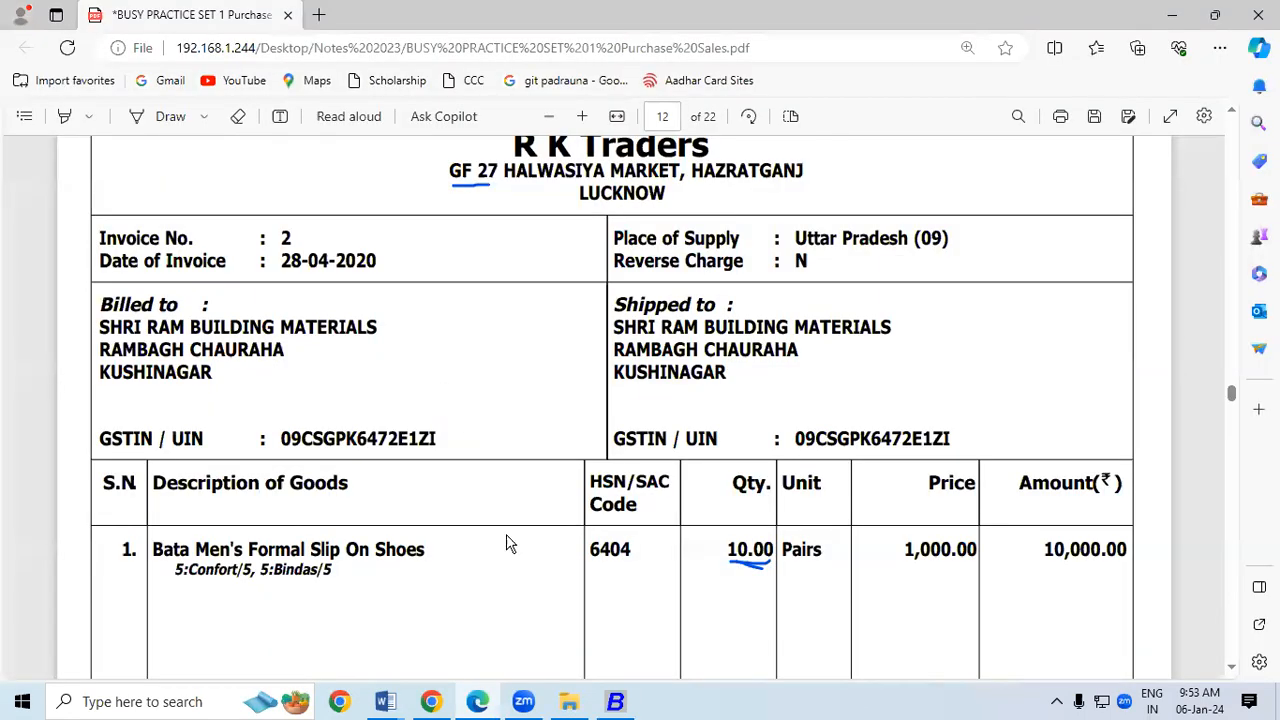
Step: Scroll to page 11 and, with the Draw pen, circle the Ambuja Cements supplier details
click(1233, 673)
click(1233, 673)
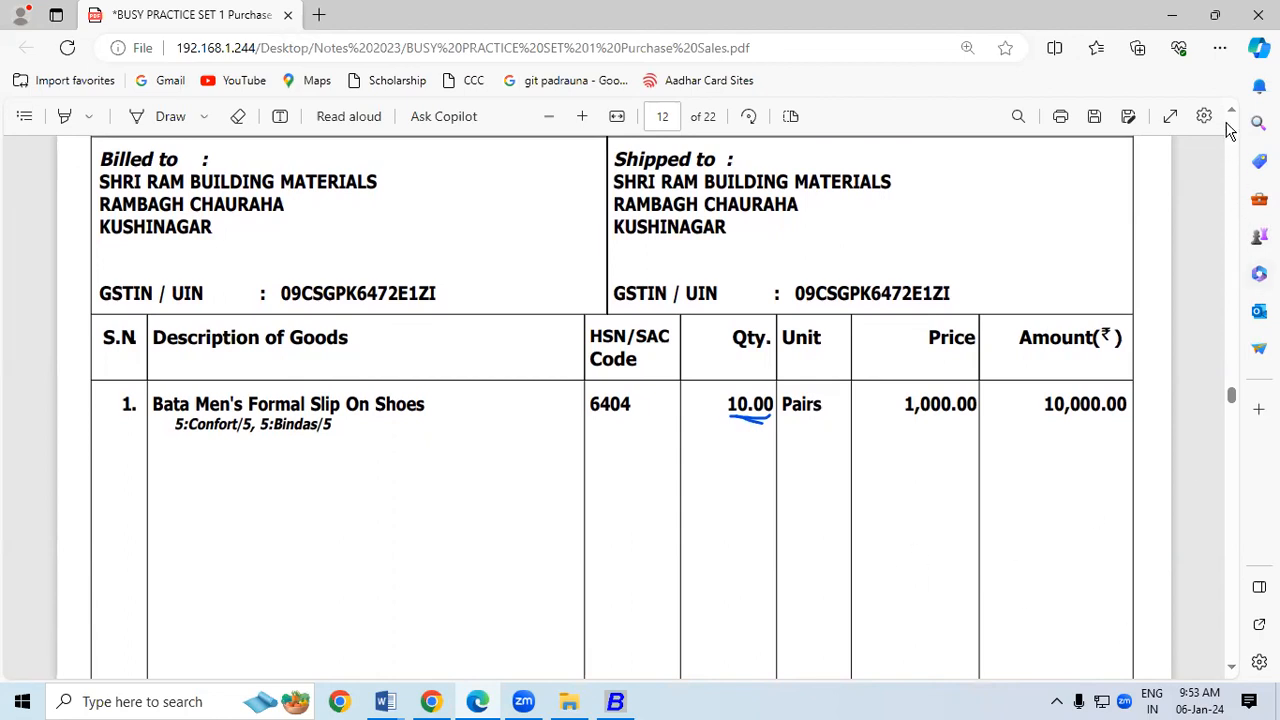
drag(1231, 118, 1231, 118)
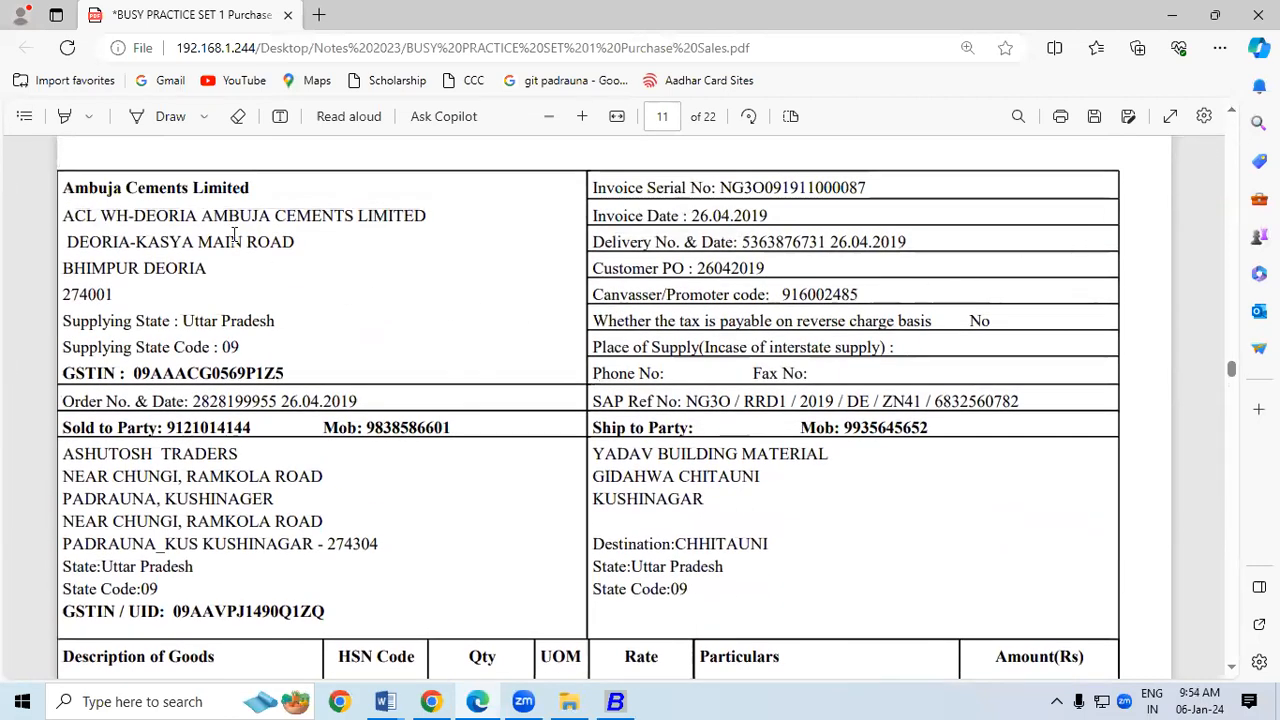
click(170, 118)
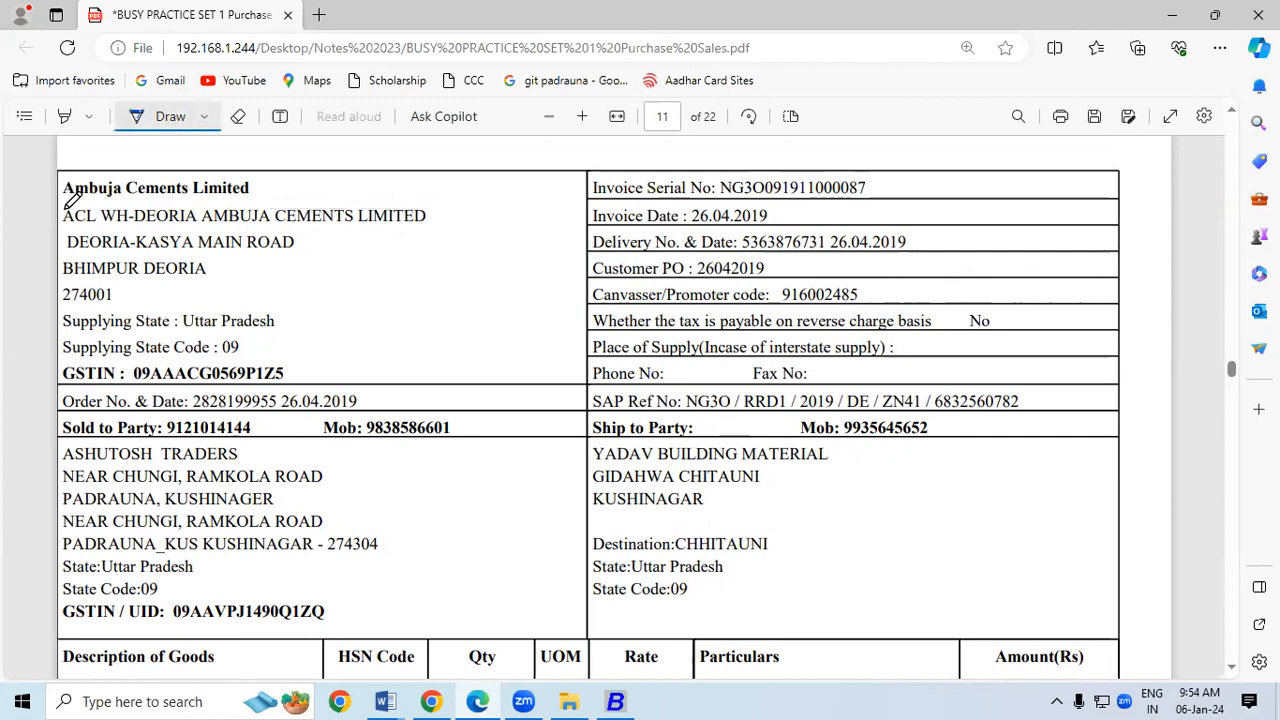
mouse_move(58, 166)
mouse_down()
mouse_move(266, 163)
mouse_move(400, 182)
mouse_move(450, 210)
mouse_move(425, 314)
mouse_move(280, 380)
mouse_move(160, 380)
mouse_up()
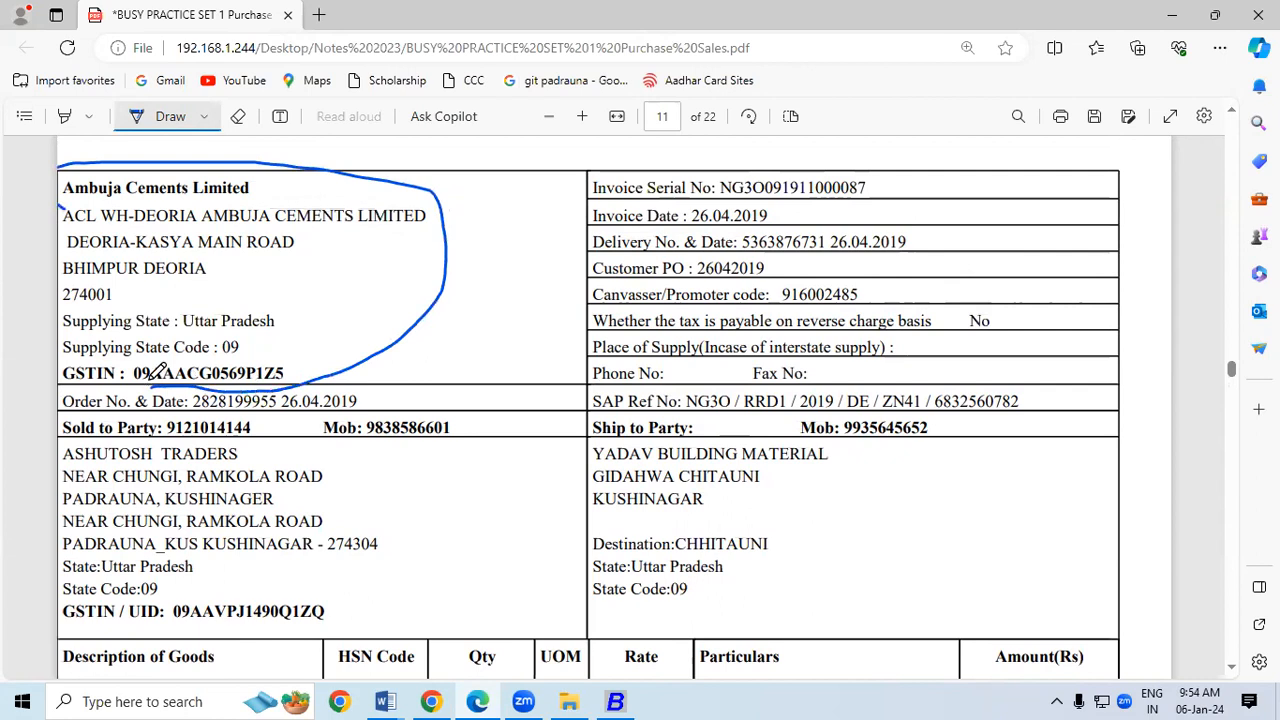
mouse_move(62, 160)
mouse_down()
mouse_move(62, 376)
mouse_move(158, 372)
mouse_up()
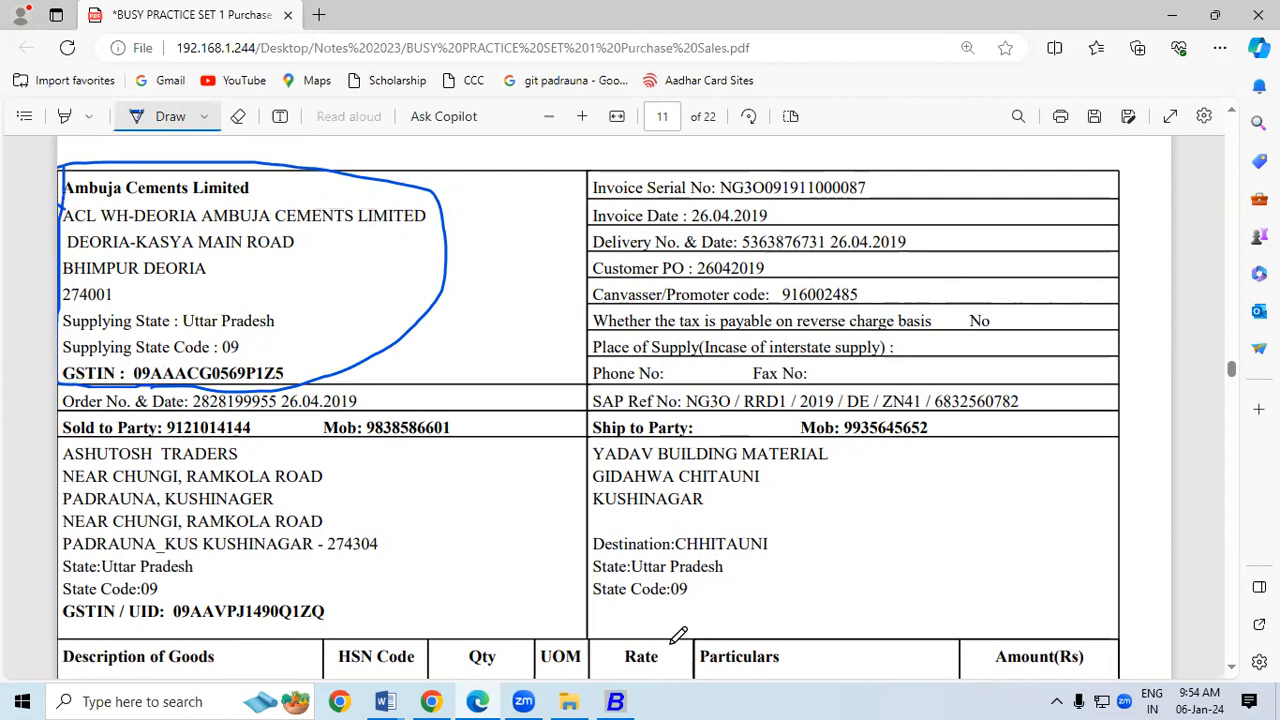
Step: Cross out the Ashutosh Traders buyer address and underline Ambuja Cements Limited
click(619, 703)
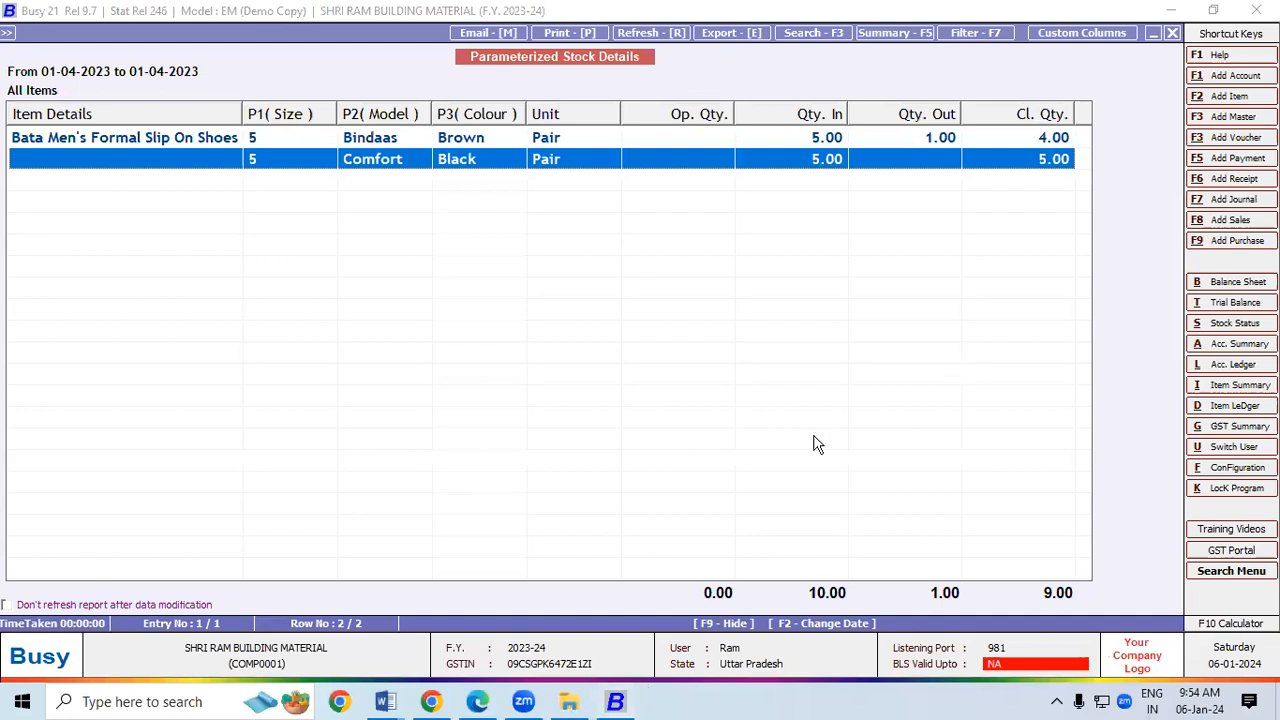
click(485, 703)
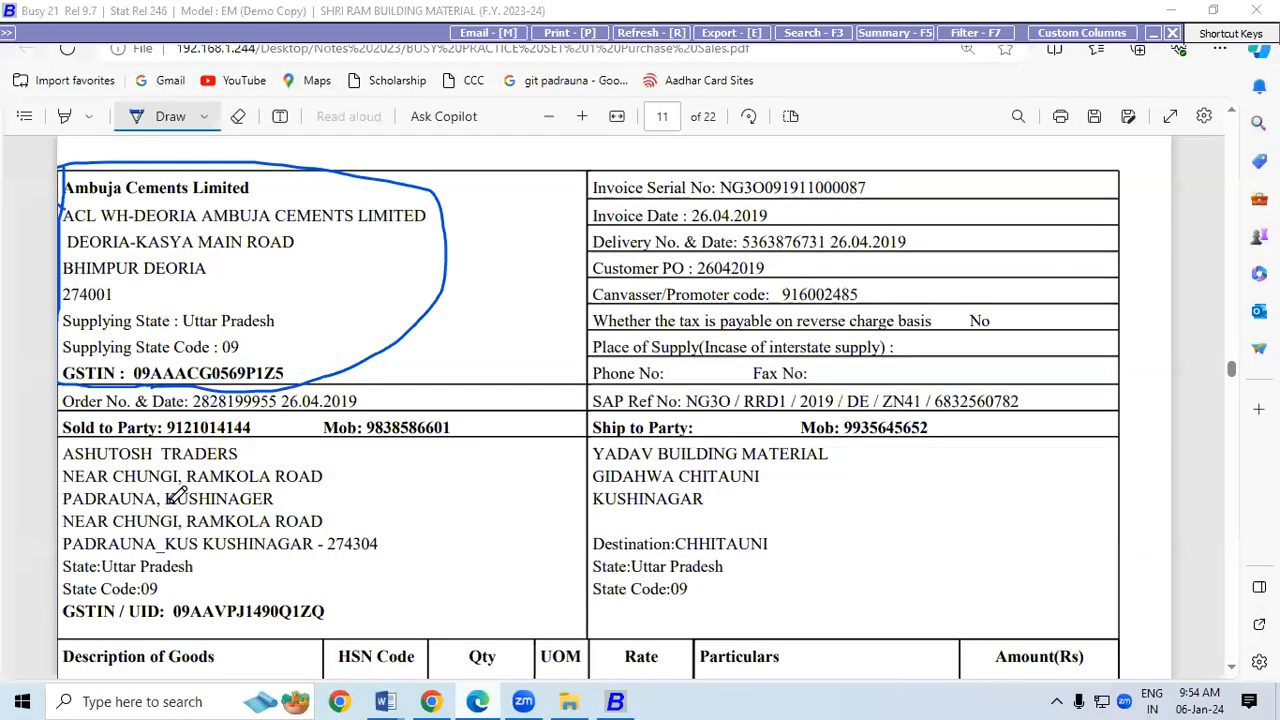
drag(165, 462, 192, 533)
drag(220, 487, 172, 540)
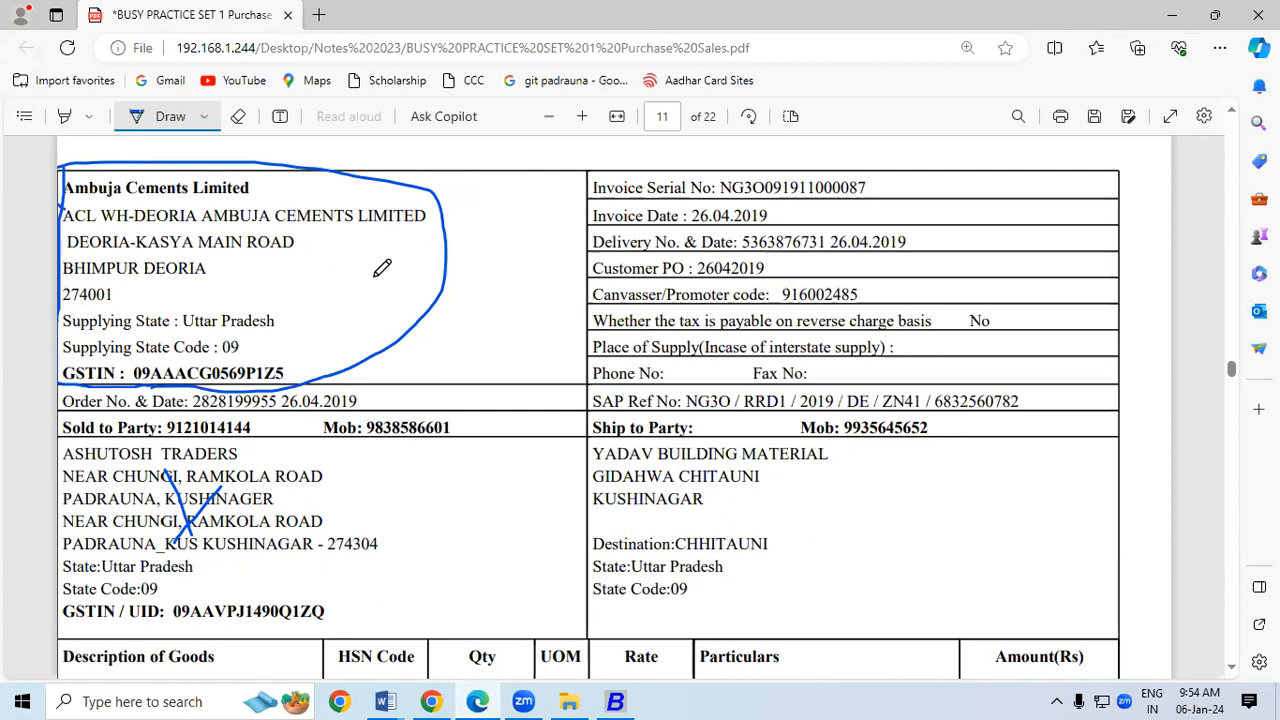
drag(64, 196, 217, 195)
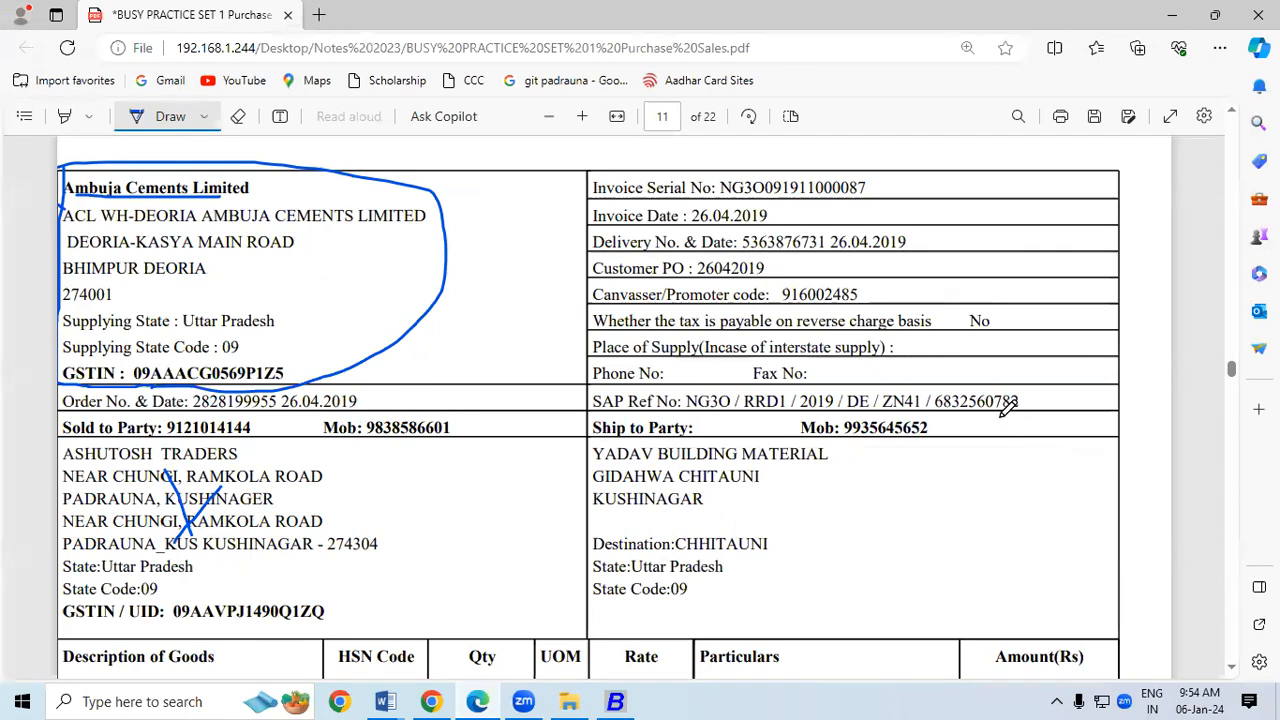
Step: Sketch the circled S, P, R arrow diagram and lines beside the Sold to and Ship to blocks
mouse_move(976, 442)
mouse_down()
mouse_move(956, 458)
mouse_move(980, 463)
mouse_move(980, 438)
mouse_move(960, 464)
mouse_move(1011, 457)
mouse_up()
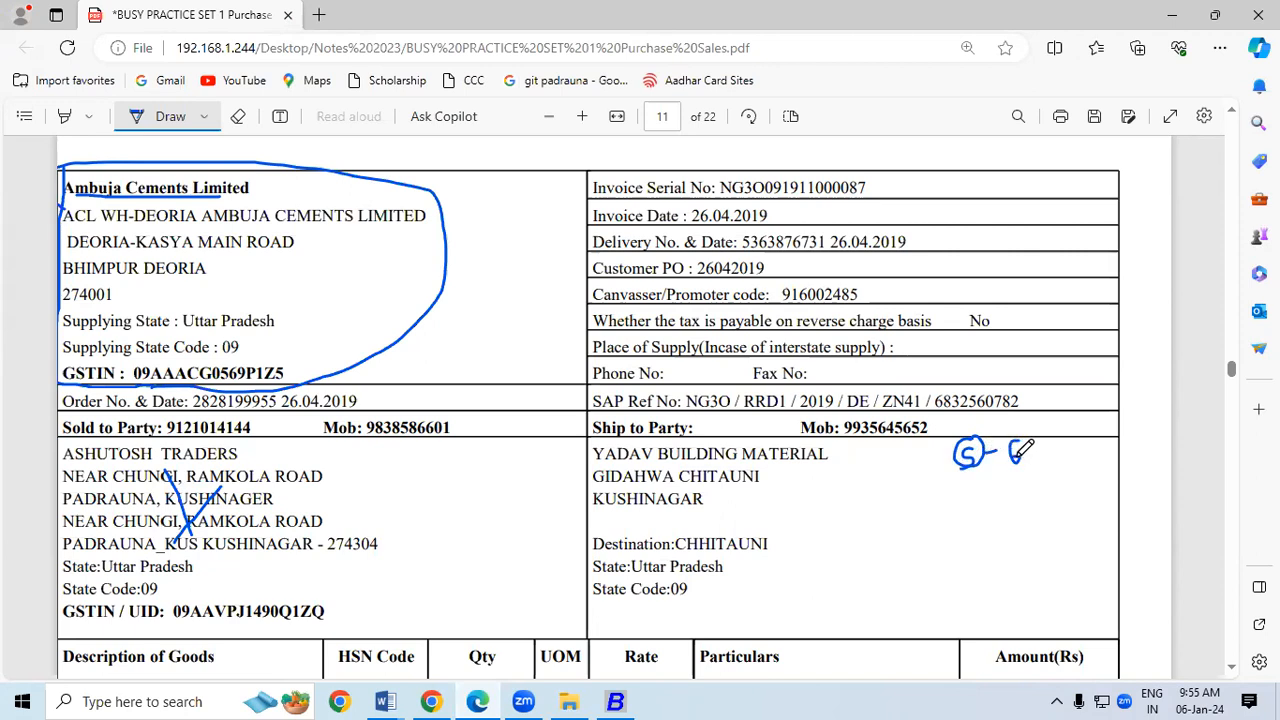
drag(356, 438, 363, 623)
drag(855, 445, 858, 627)
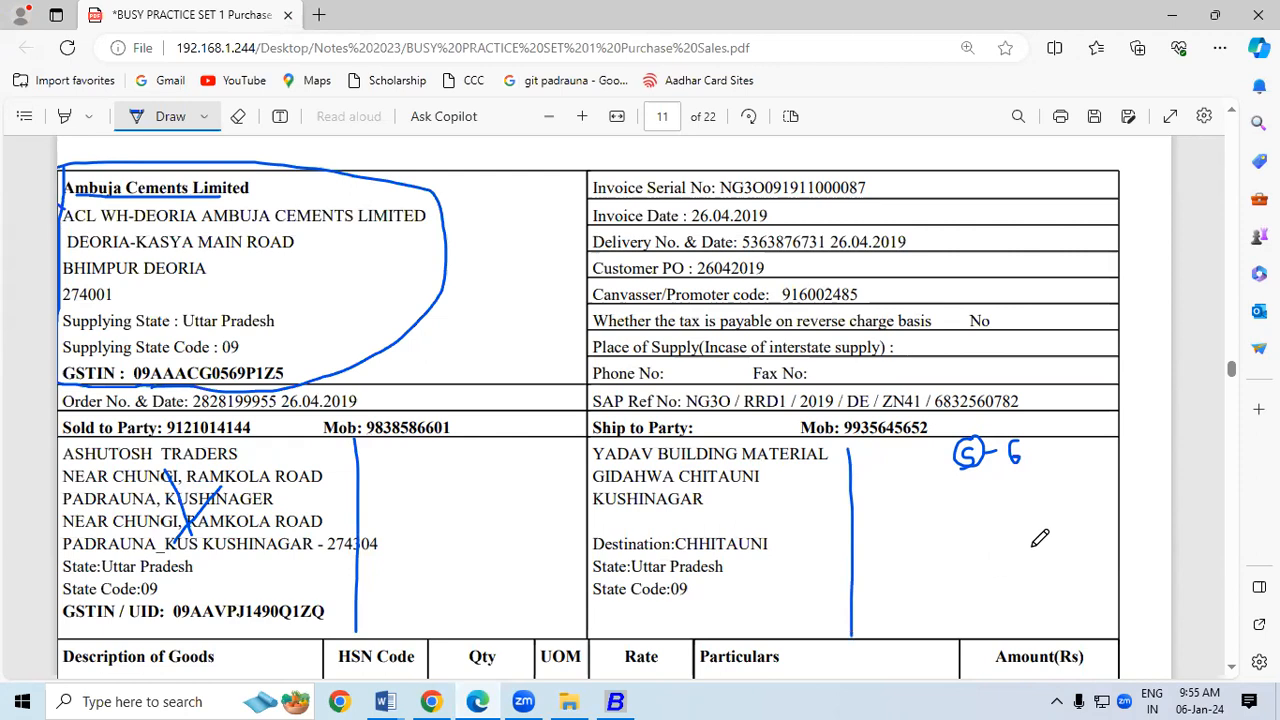
mouse_move(1030, 452)
mouse_down()
mouse_move(1014, 478)
mouse_move(1037, 476)
mouse_up()
mouse_move(1059, 557)
mouse_down()
mouse_move(1034, 572)
mouse_move(1049, 600)
mouse_move(1074, 566)
mouse_move(1057, 563)
mouse_move(1046, 592)
mouse_move(1047, 580)
mouse_move(1060, 568)
mouse_move(1066, 590)
mouse_up()
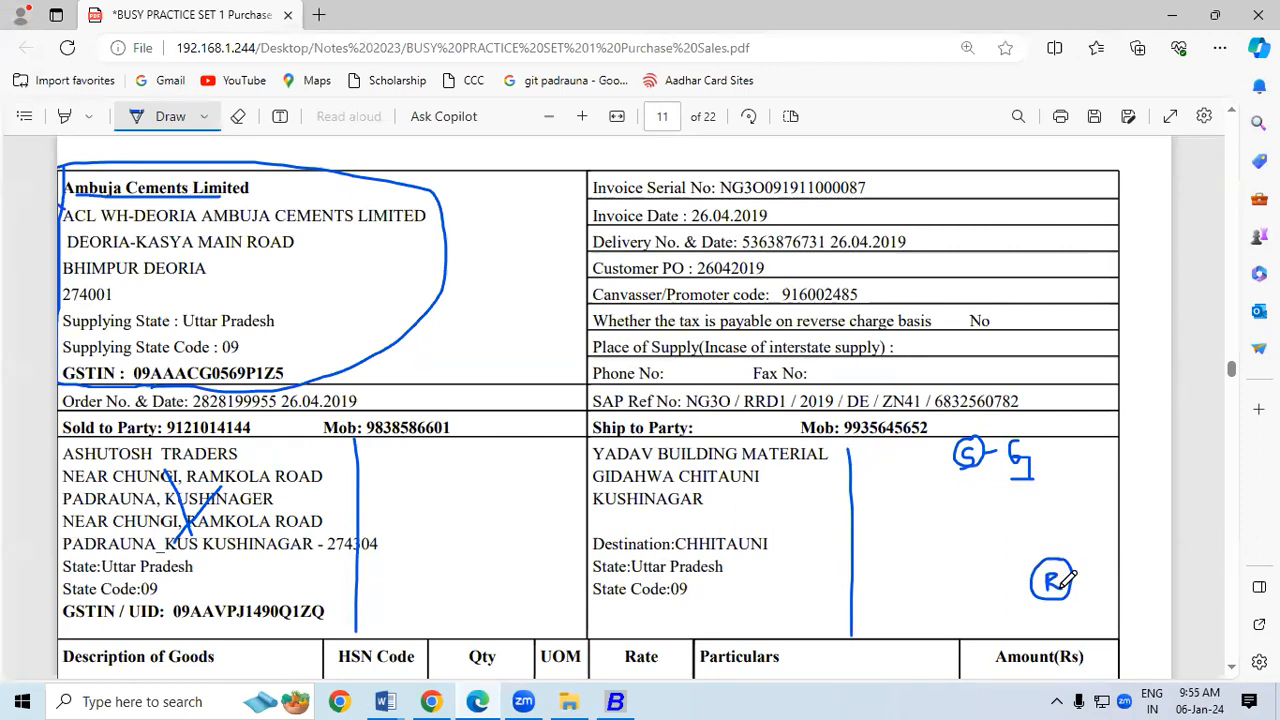
mouse_move(906, 556)
mouse_down()
mouse_move(898, 598)
mouse_move(911, 559)
mouse_move(884, 595)
mouse_move(901, 566)
mouse_move(890, 572)
mouse_up()
mouse_move(962, 464)
mouse_down()
mouse_move(914, 572)
mouse_move(1036, 591)
mouse_move(1020, 600)
mouse_up()
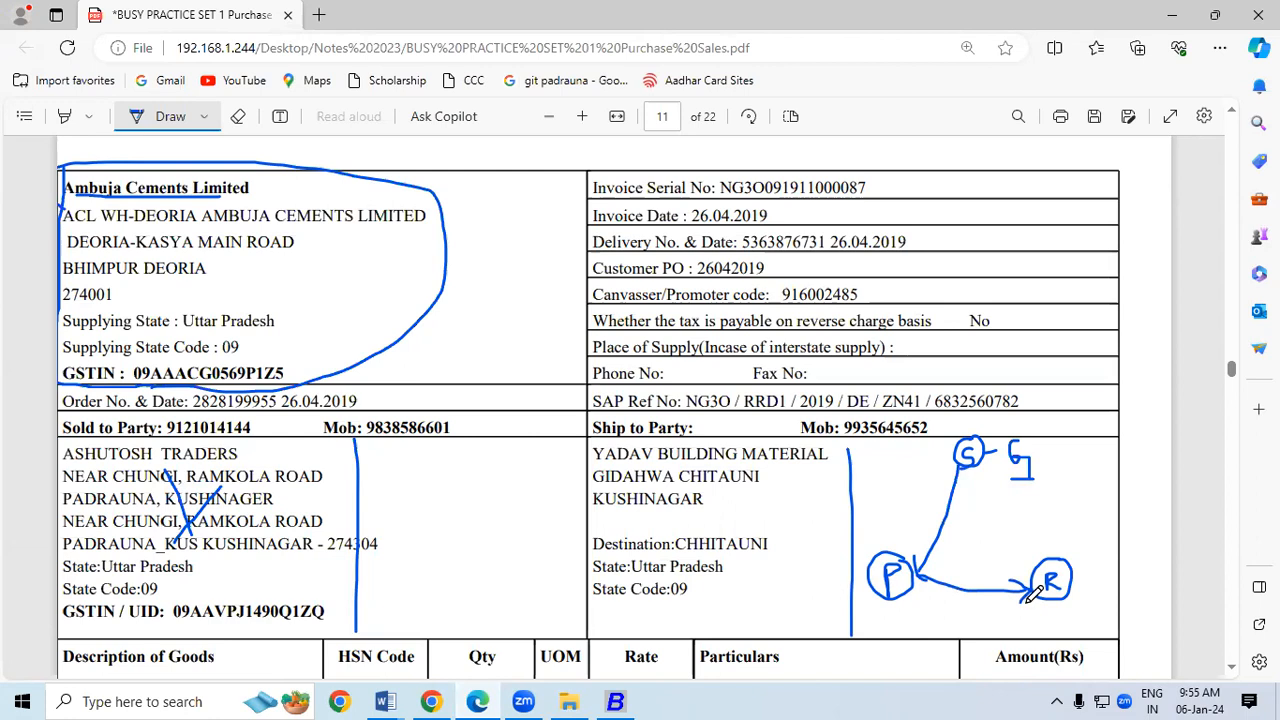
Step: Ink ticks on the circled S and R and beside Yadav Building Material, reinforcing the S–P line
drag(965, 467, 930, 550)
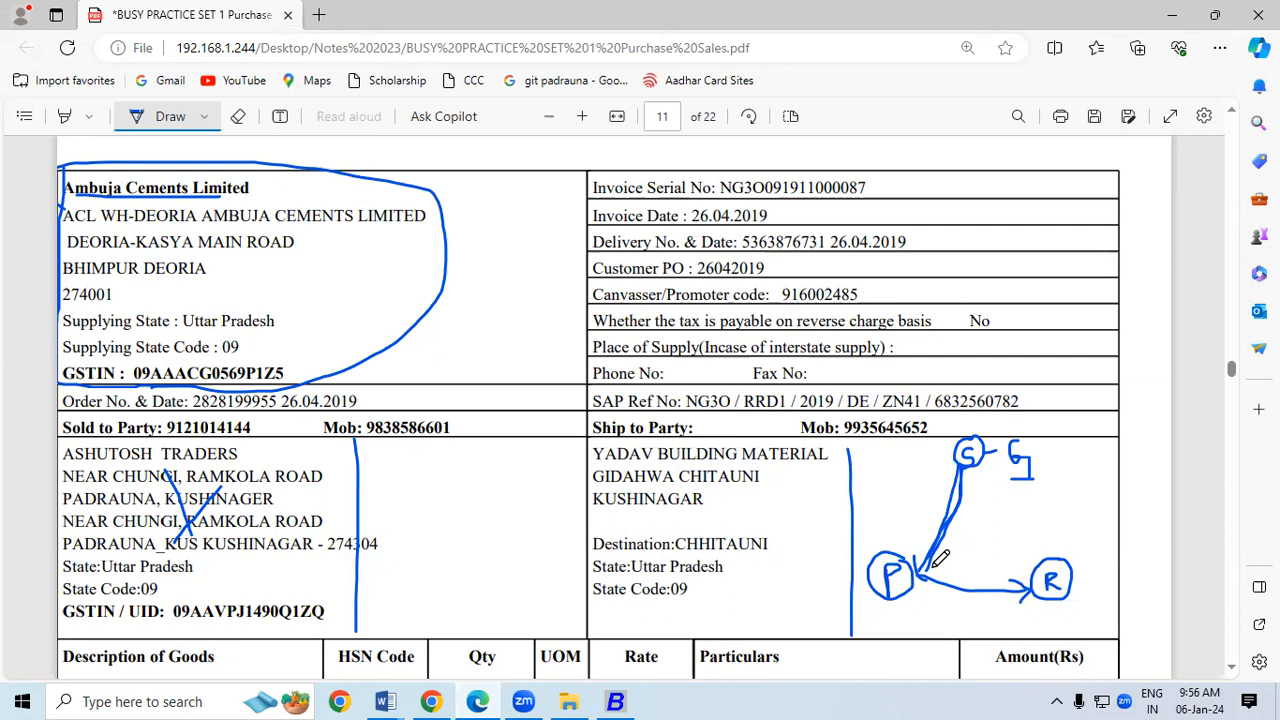
drag(924, 451, 955, 442)
drag(1031, 545, 1064, 533)
drag(397, 445, 392, 612)
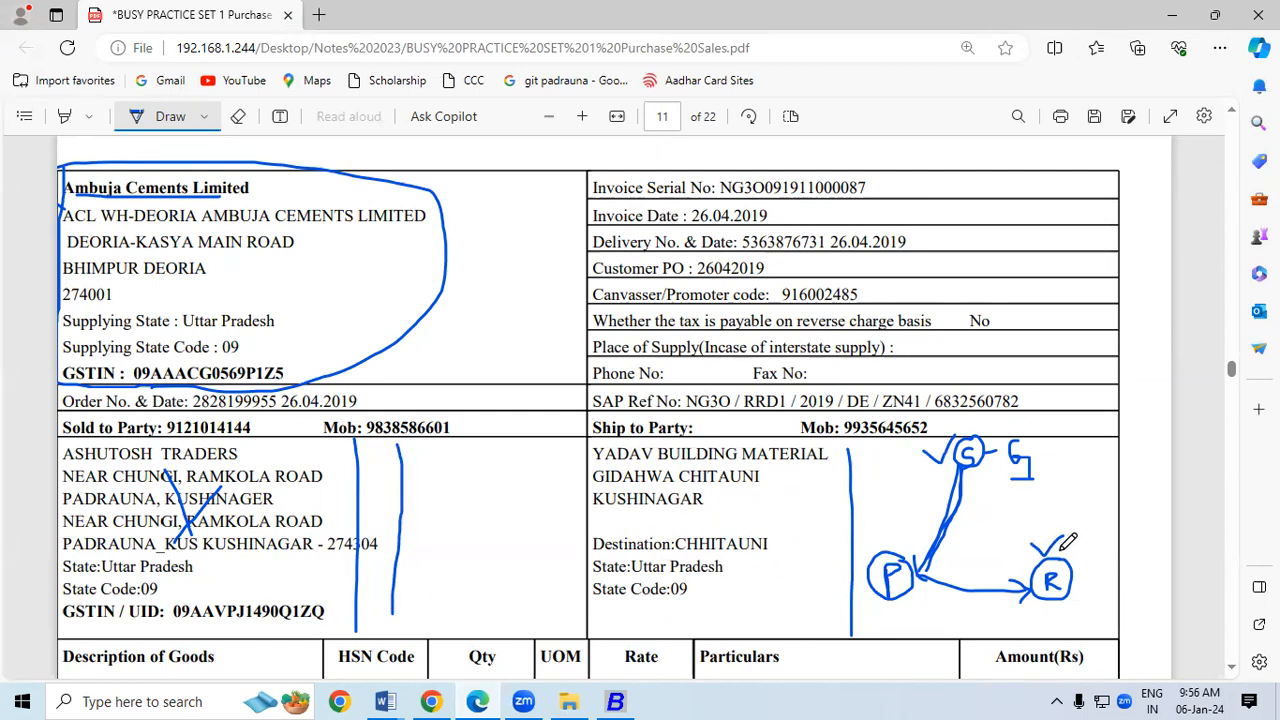
drag(558, 461, 598, 447)
Step: Use the eraser to remove the supplier oval and most of the S–P–R diagram
click(238, 117)
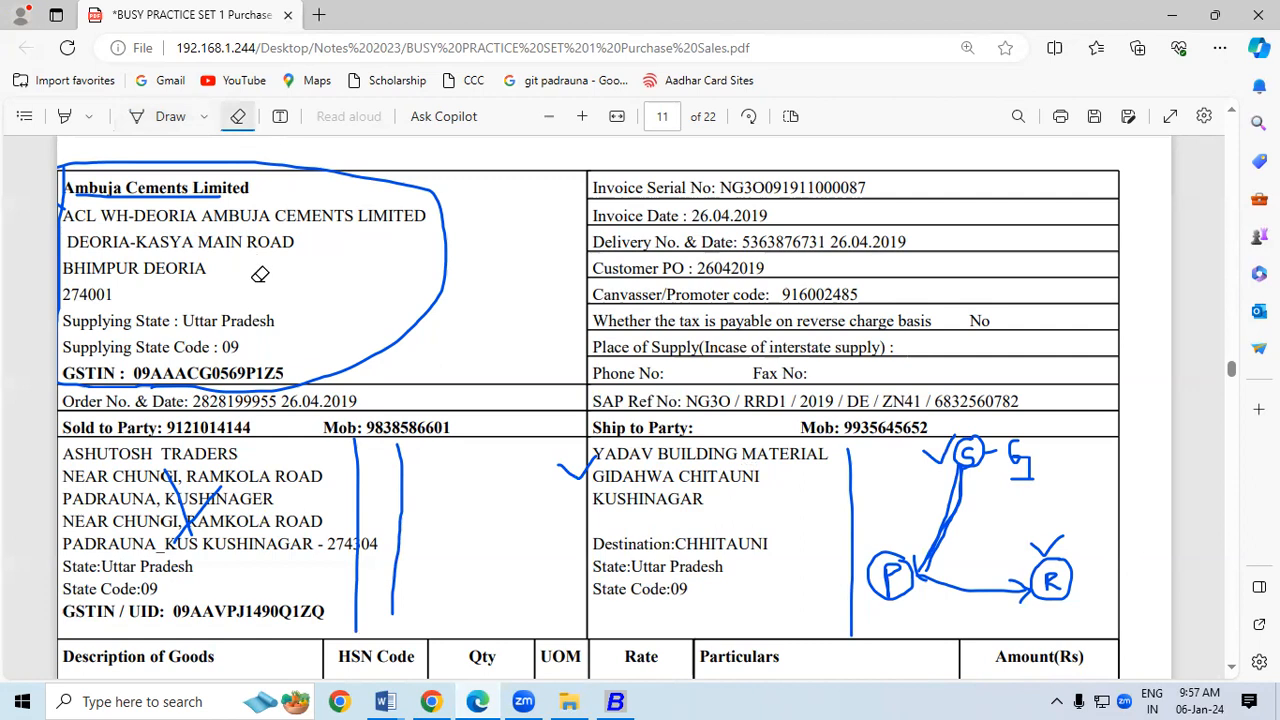
click(343, 369)
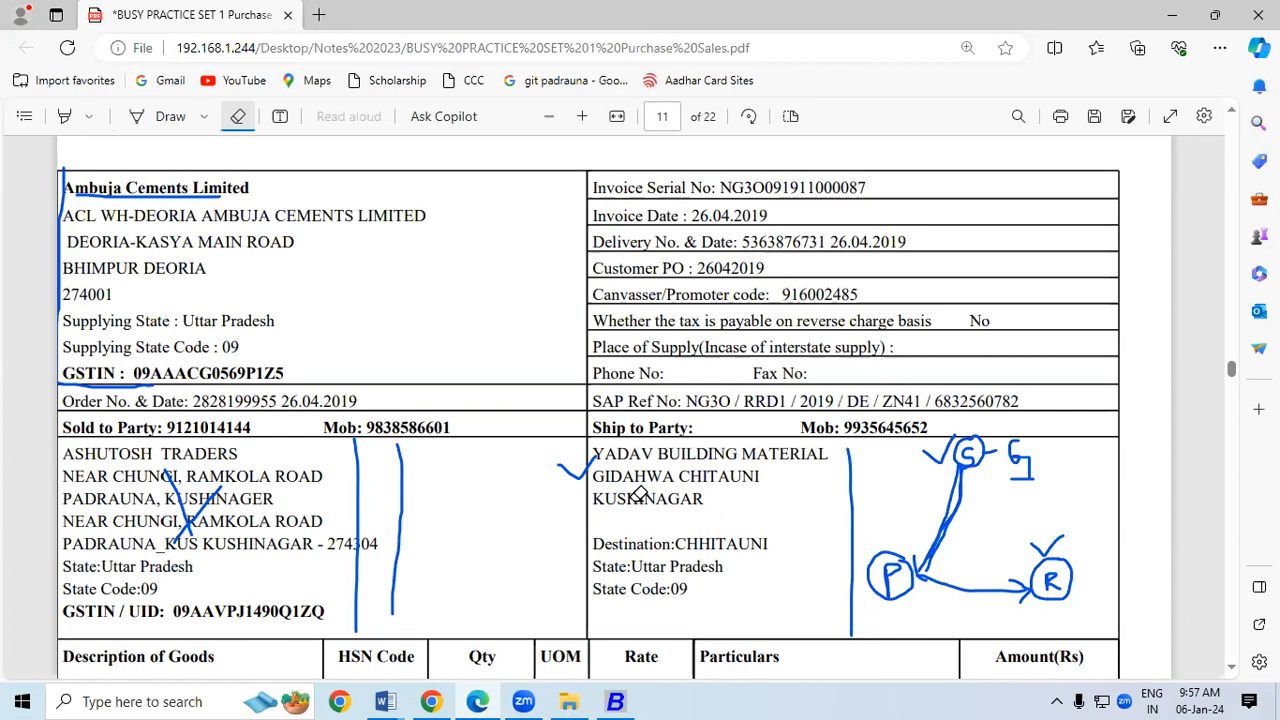
mouse_move(962, 450)
mouse_down()
mouse_move(926, 538)
mouse_move(973, 467)
mouse_move(946, 508)
mouse_move(954, 433)
mouse_move(854, 512)
mouse_move(1028, 459)
mouse_move(1014, 450)
mouse_move(930, 580)
mouse_move(1050, 580)
mouse_move(813, 632)
mouse_up()
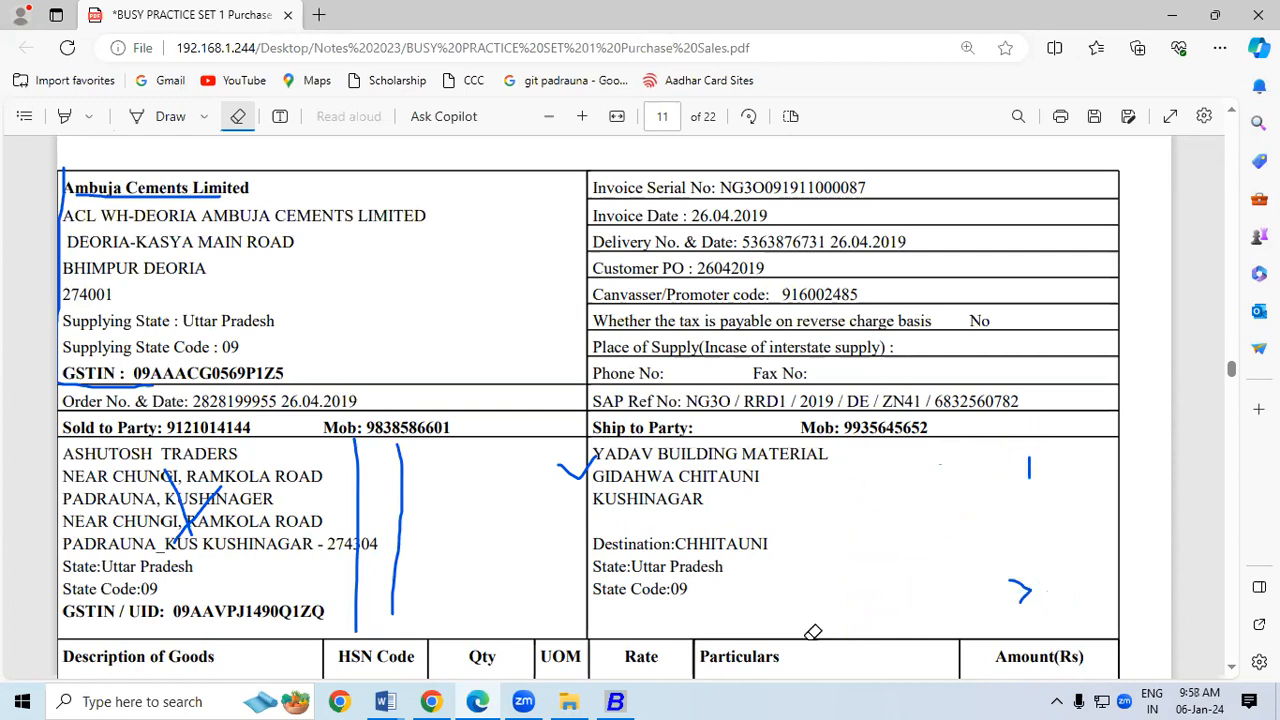
Step: Close the stock report and open the Purchase modify option under Transactions
click(616, 702)
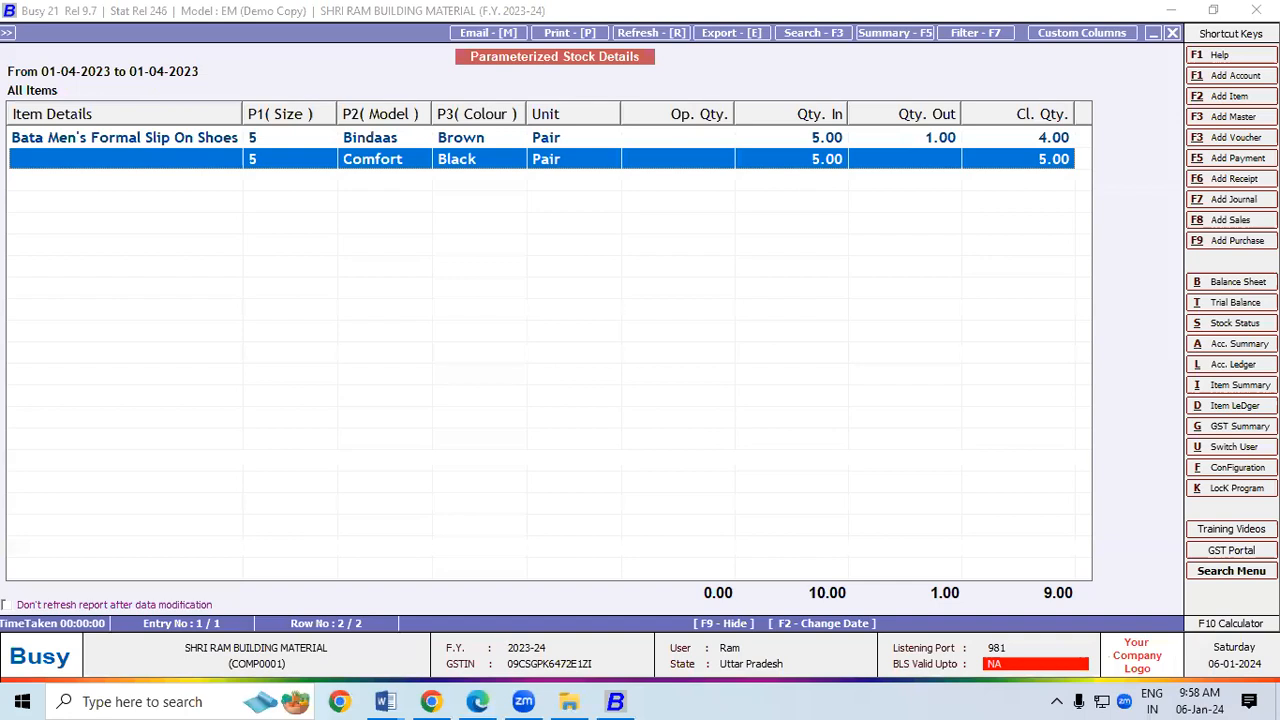
key(Escape)
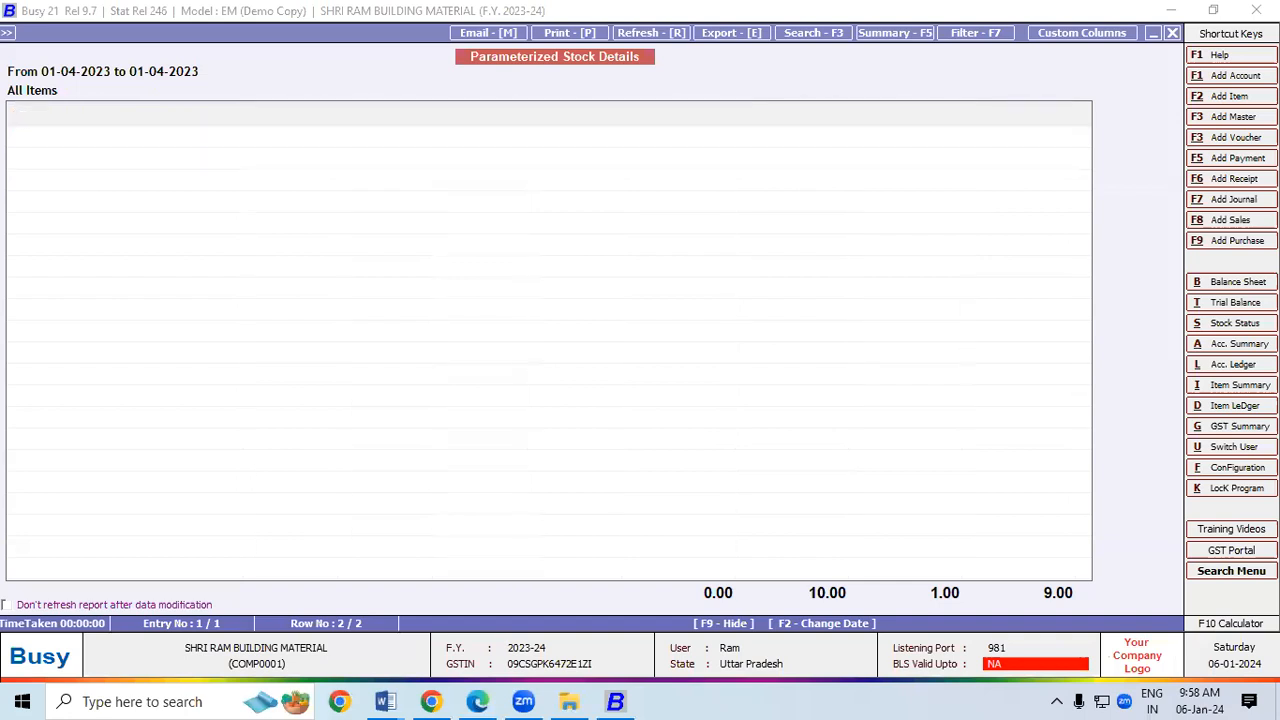
key(Escape)
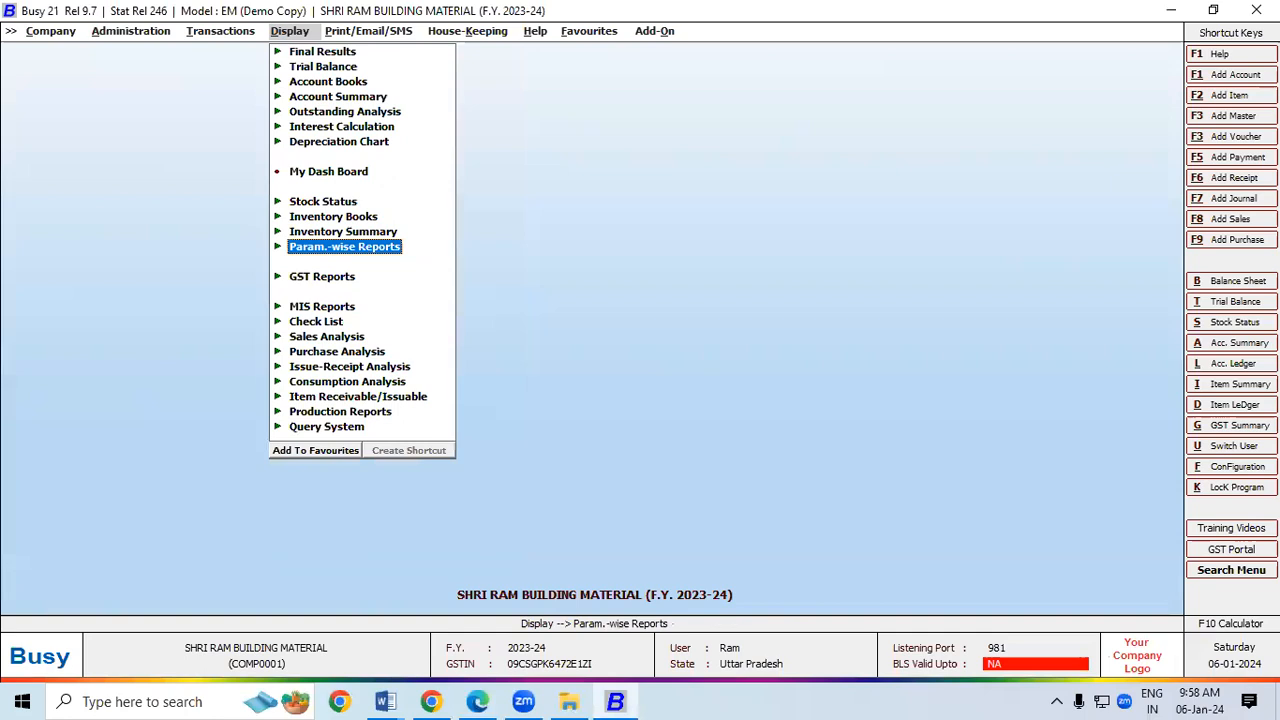
key(Left)
key(Down)
key(Return)
key(Down)
key(Down)
key(Return)
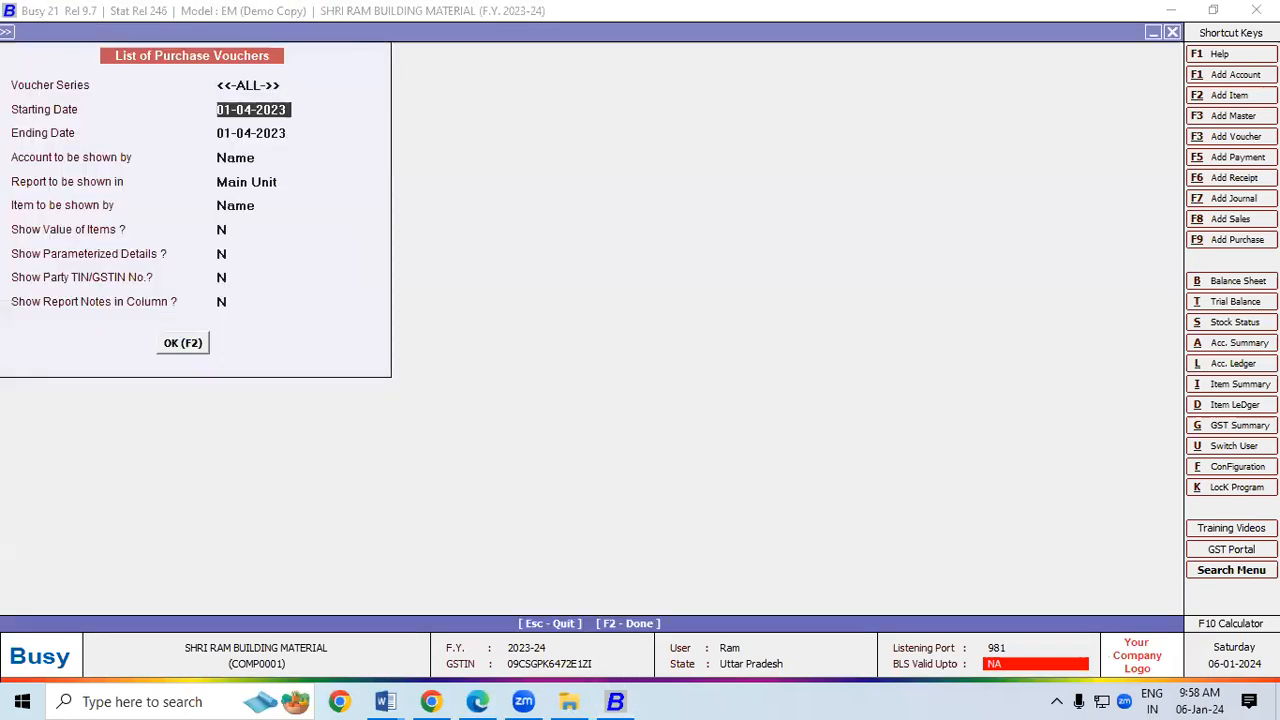
Step: Pick purchase voucher 11 from the list and start a new party account
key(F2)
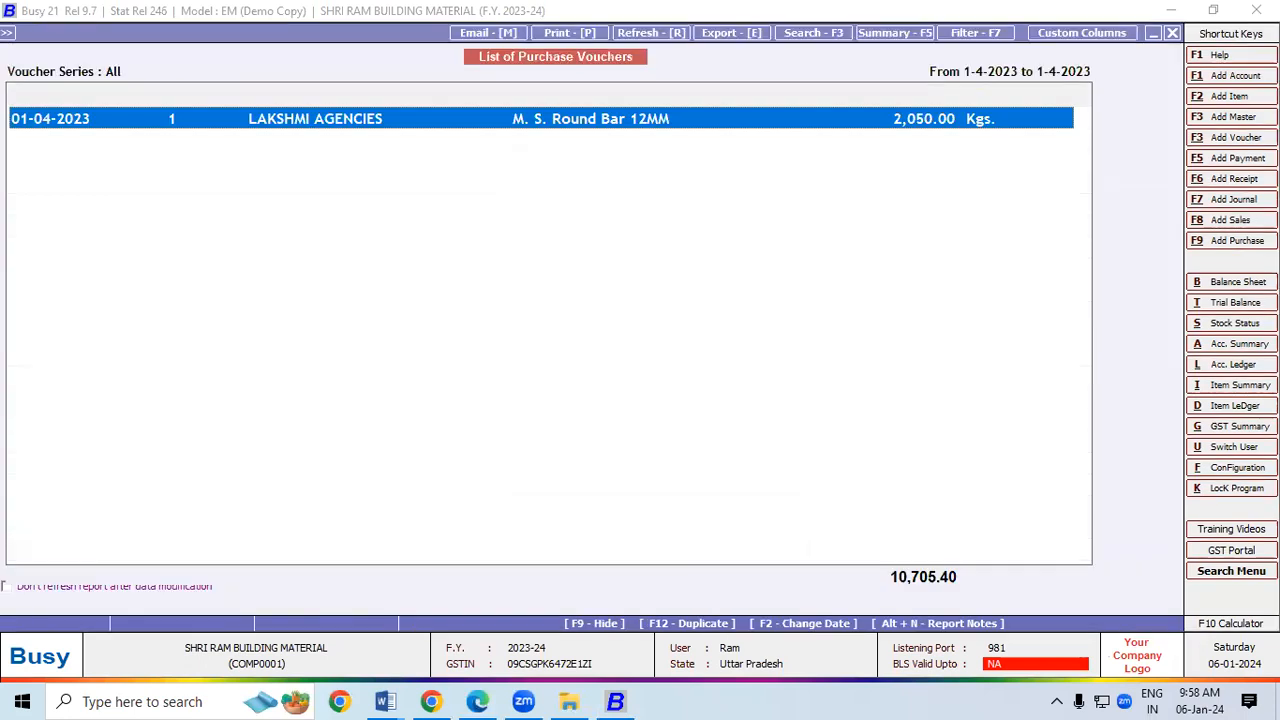
key(Down)
key(Down)
key(Down)
key(Down)
key(Down)
key(Down)
key(Down)
key(Down)
key(Down)
key(Down)
key(Down)
key(Down)
key(Down)
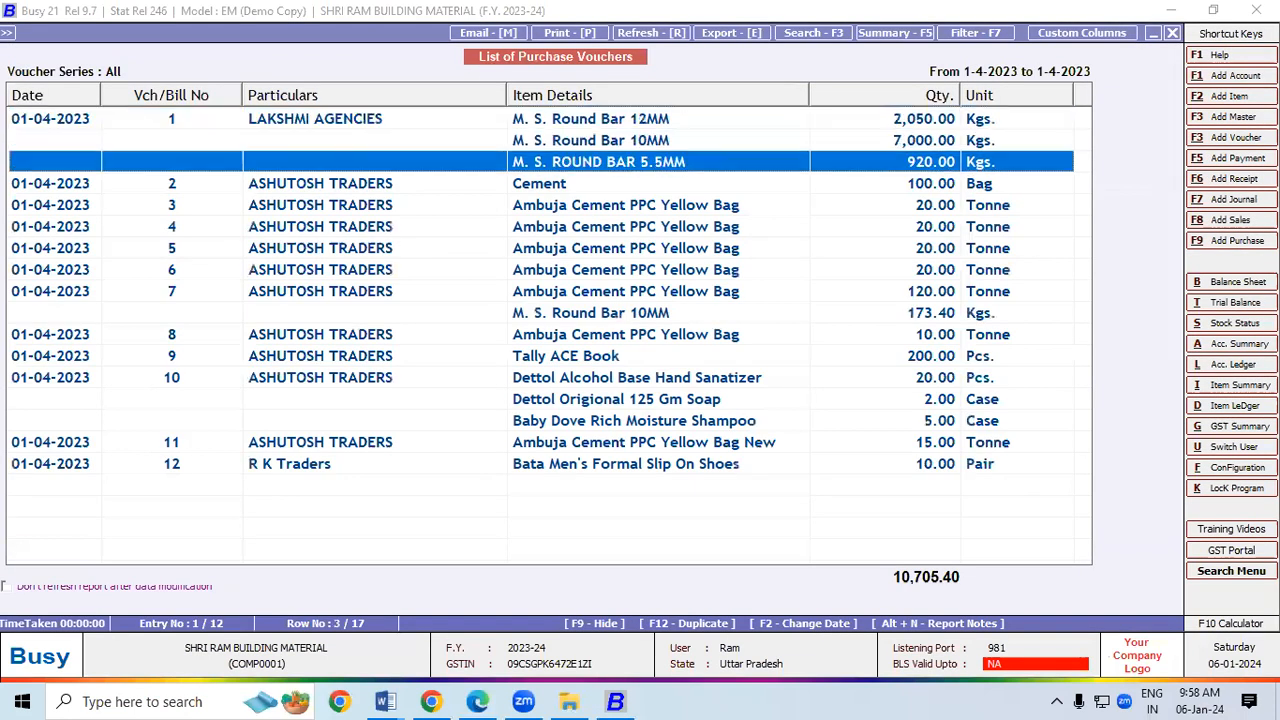
key(Down)
key(Down)
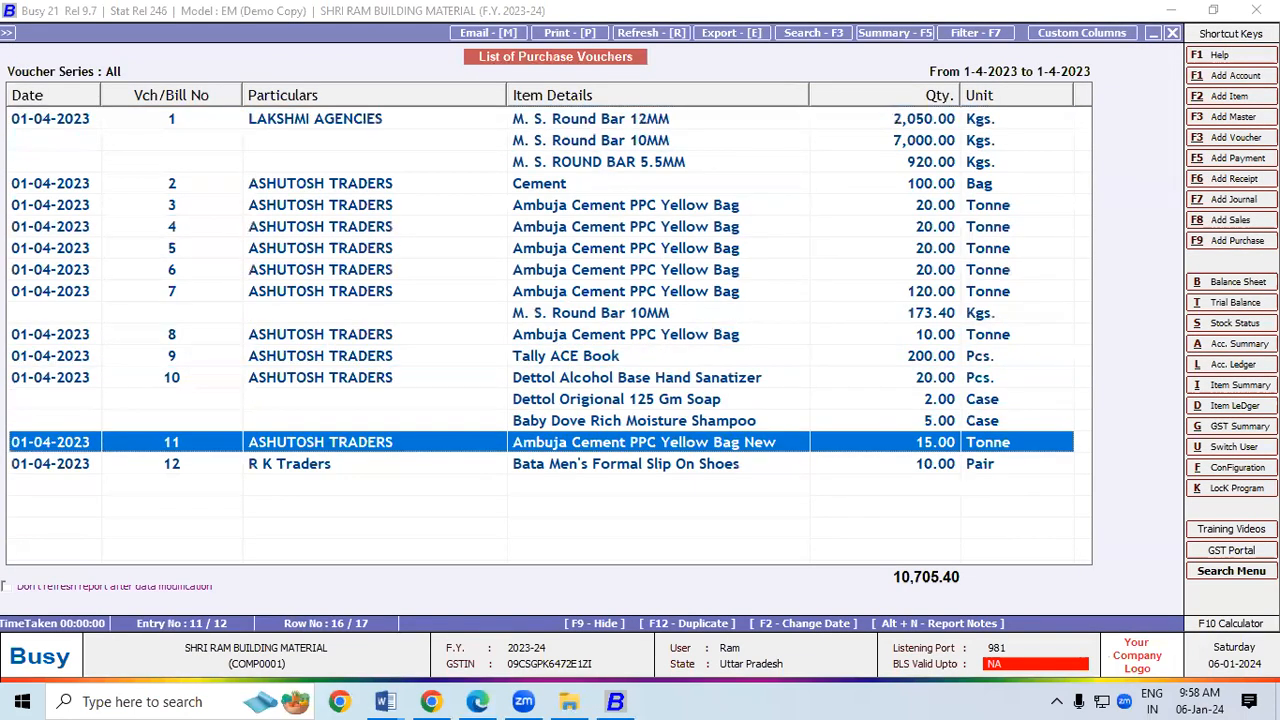
key(Return)
key(Return)
key(Return)
key(Return)
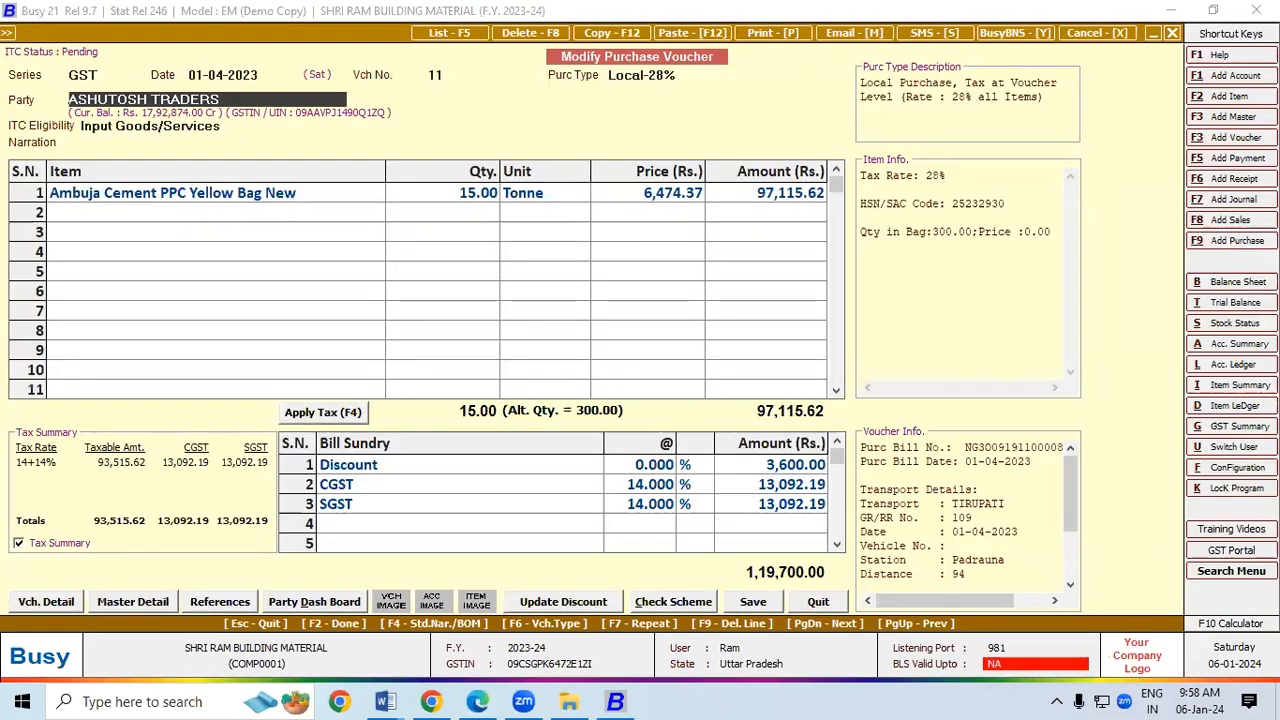
key(alt+F1)
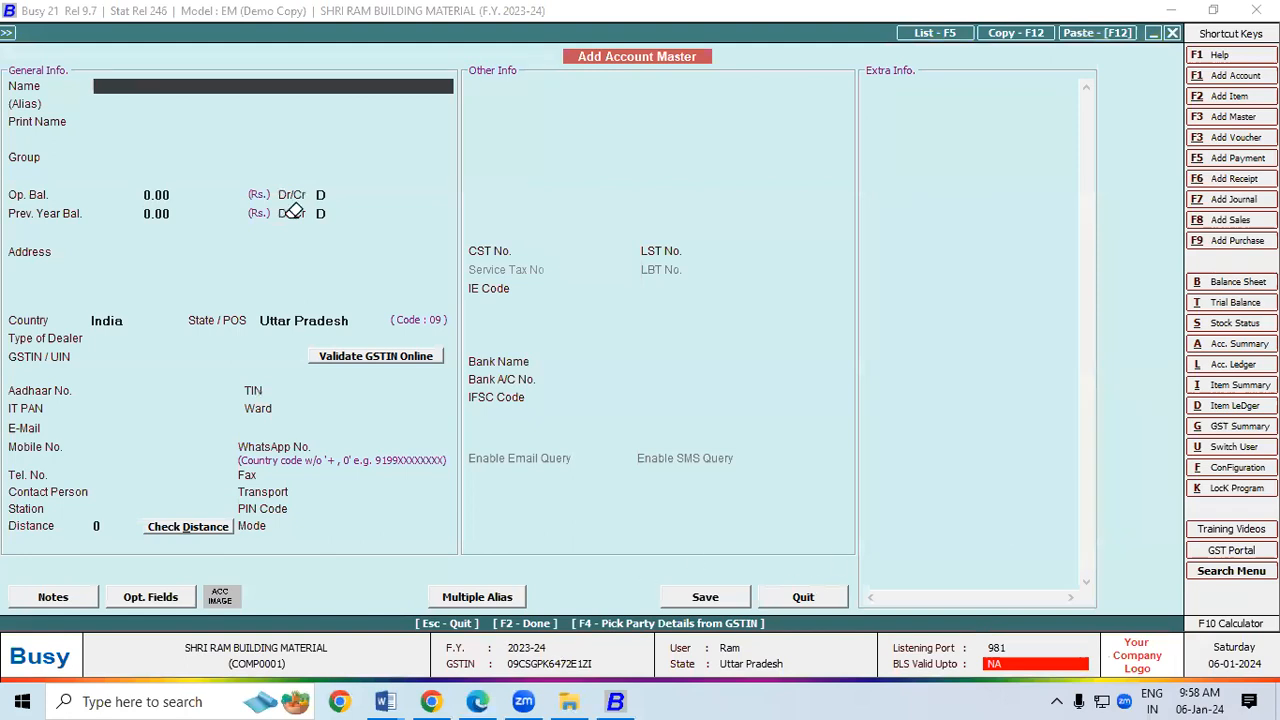
Step: Name the new account Ambuja Cements Limited, copied from the invoice, under Sundry Creditors
key(alt+Tab)
drag(62, 187, 253, 187)
key(ctrl+c)
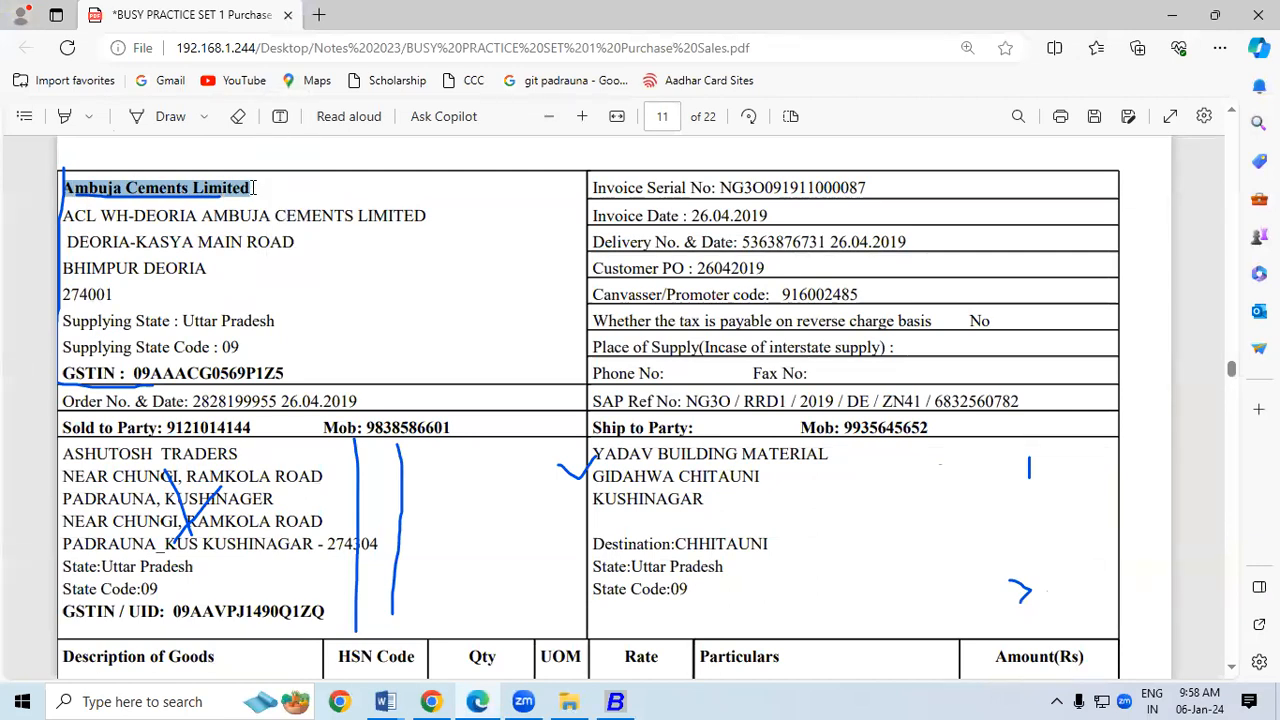
click(616, 701)
key(ctrl+v)
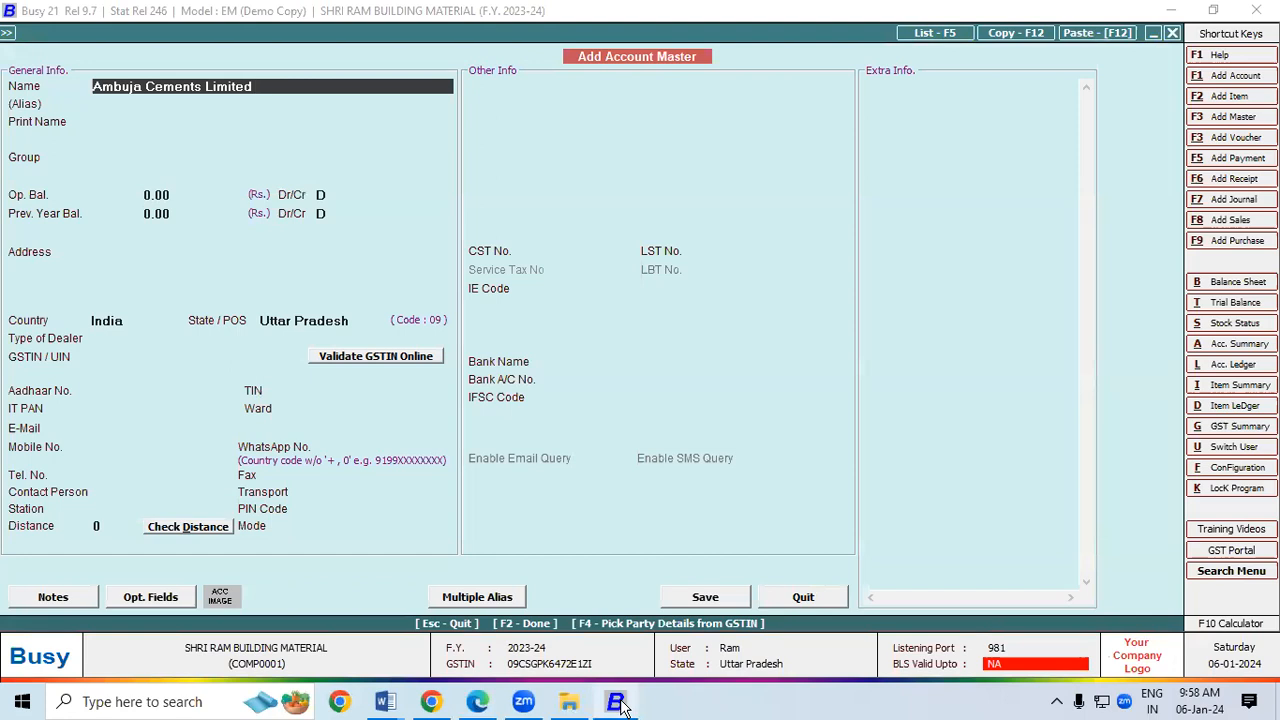
key(Return)
key(Return)
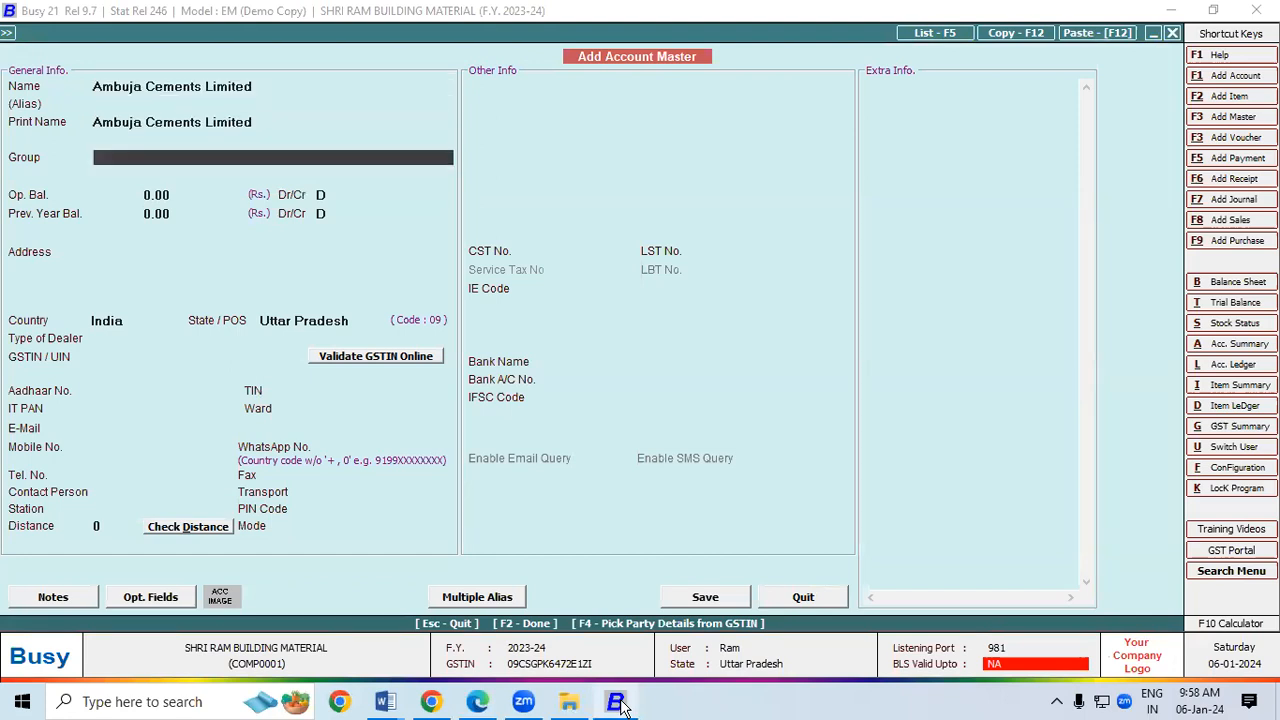
text(sun)
key(Return)
key(Return)
key(Return)
key(Return)
key(Return)
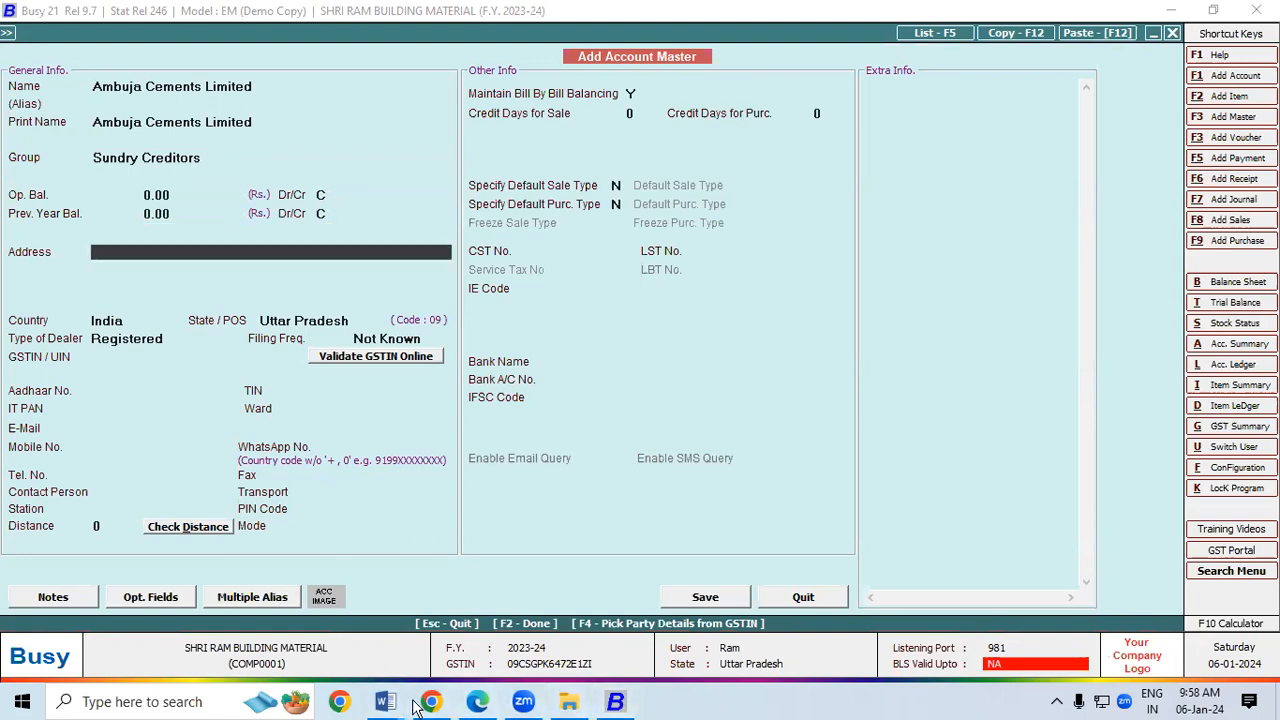
Step: Paste address lines ACL WH-DEORIA and DEORIA-KASYA MAIN ROAD from the invoice
click(480, 703)
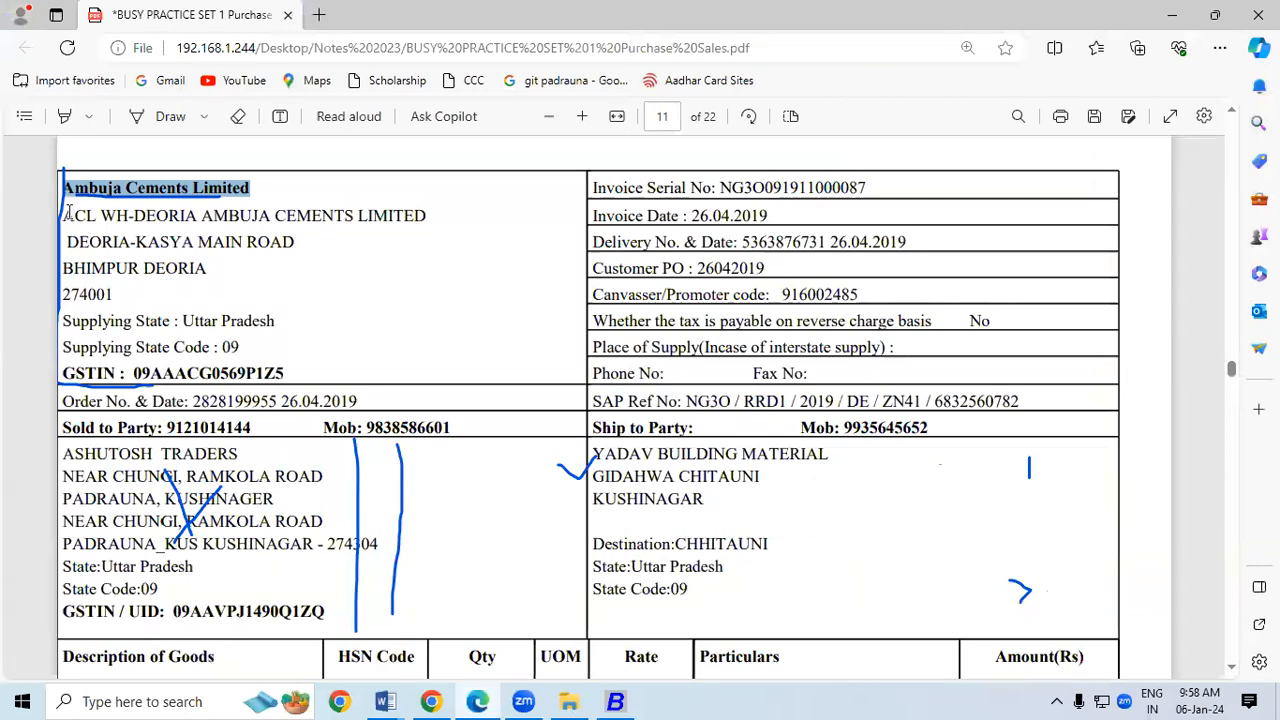
drag(64, 214, 197, 217)
key(ctrl+c)
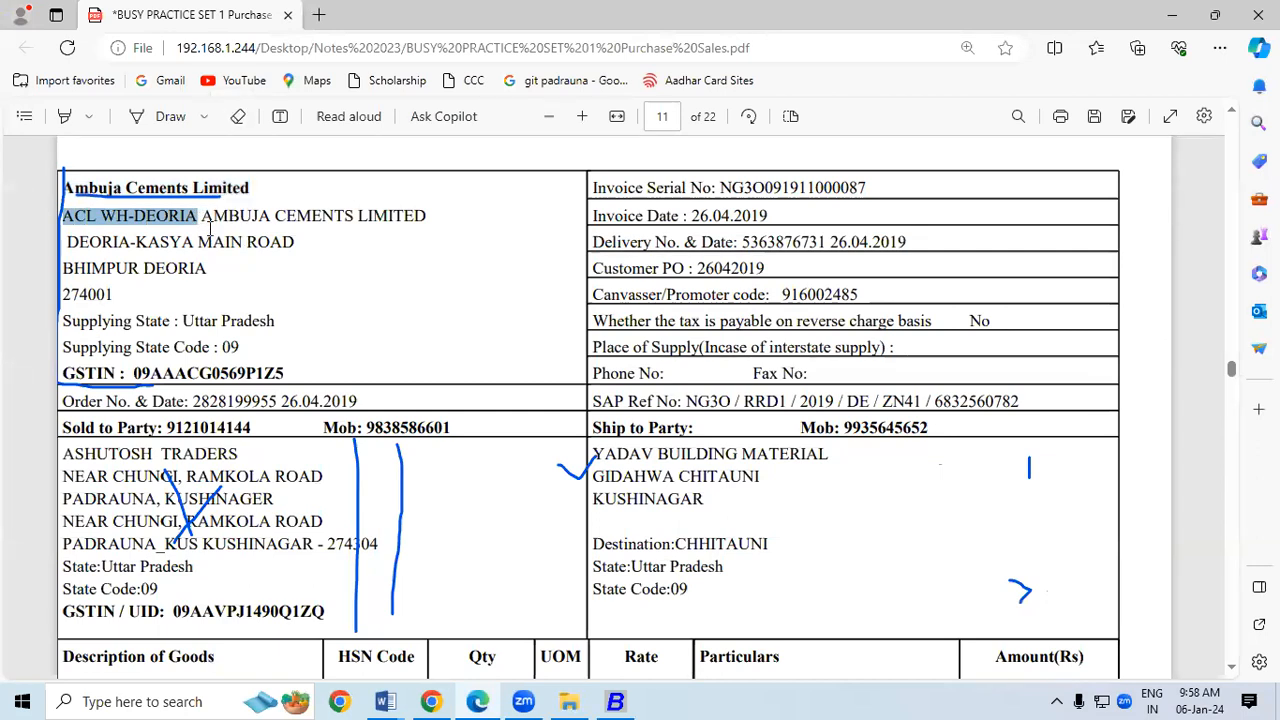
key(alt+Tab)
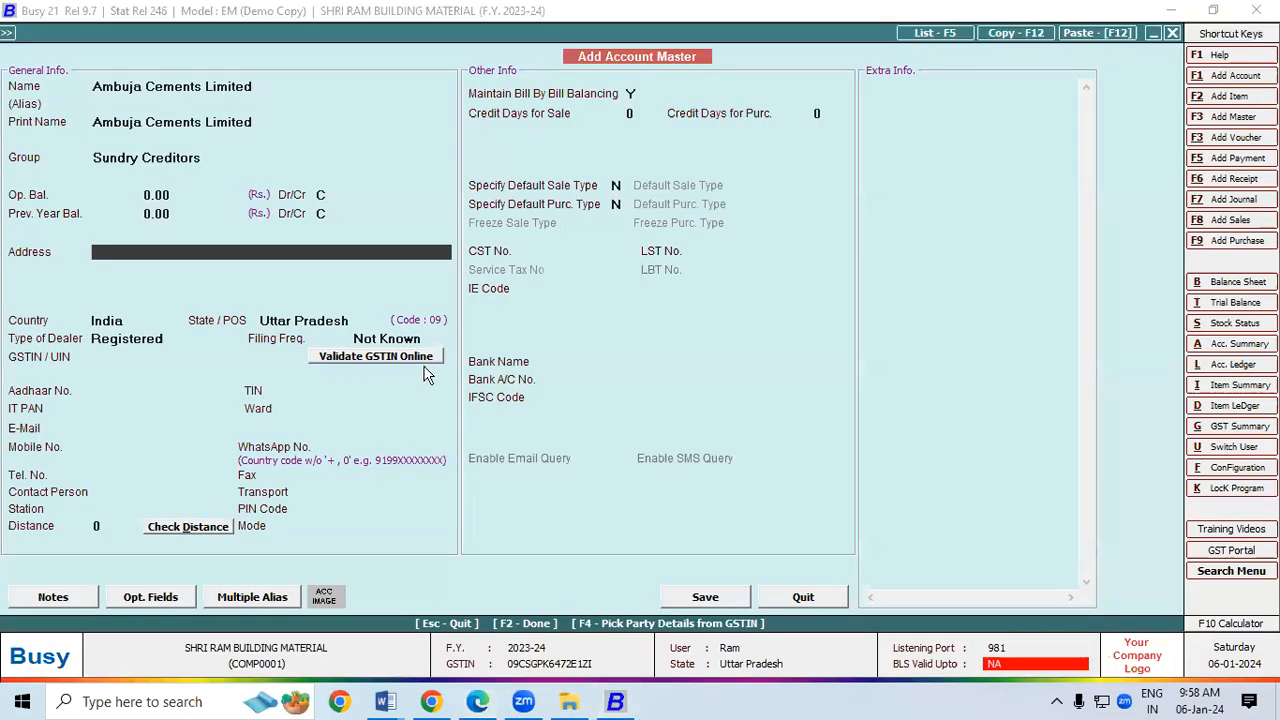
key(ctrl+v)
key(Return)
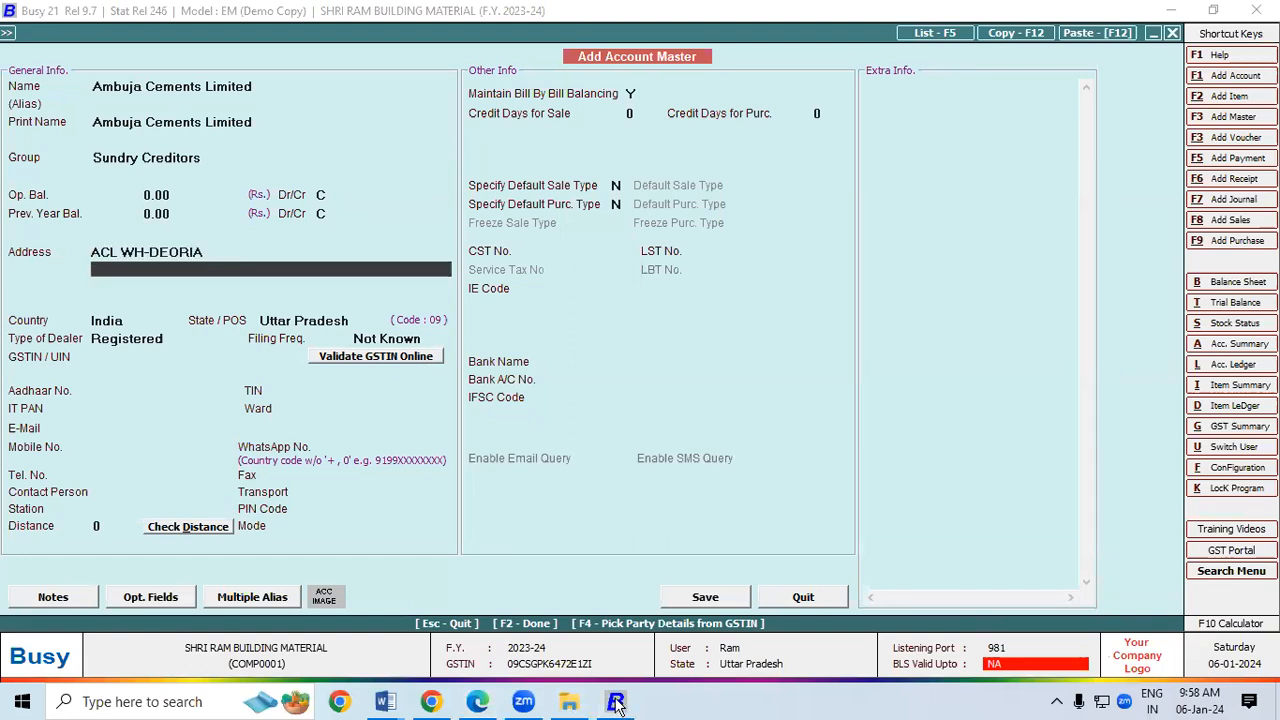
click(479, 702)
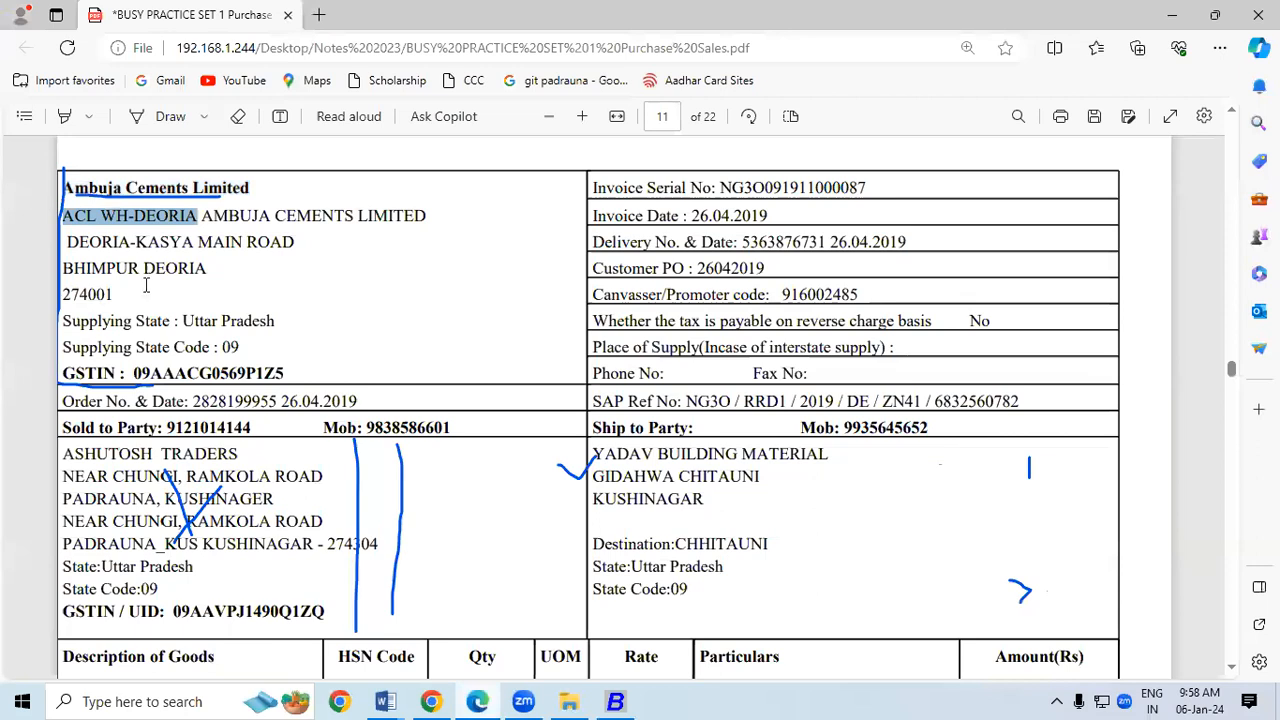
drag(67, 242, 296, 249)
key(ctrl+c)
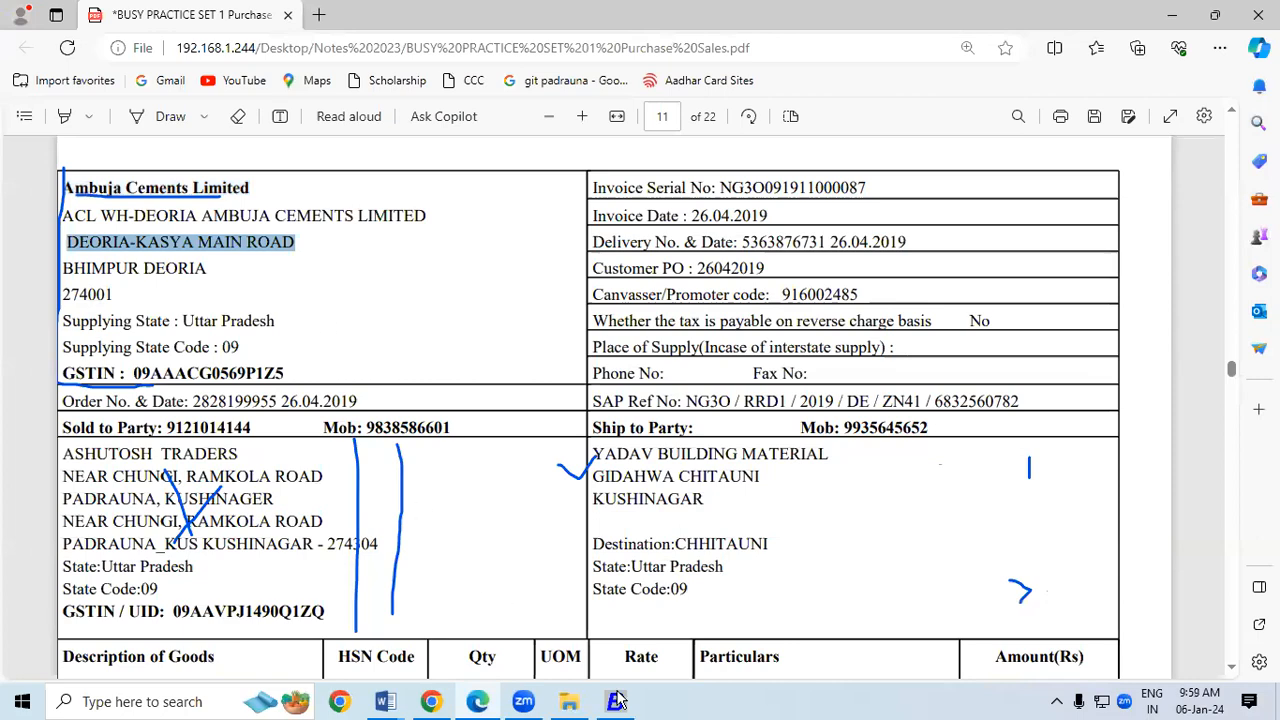
key(alt+Tab)
key(ctrl+v)
key(Return)
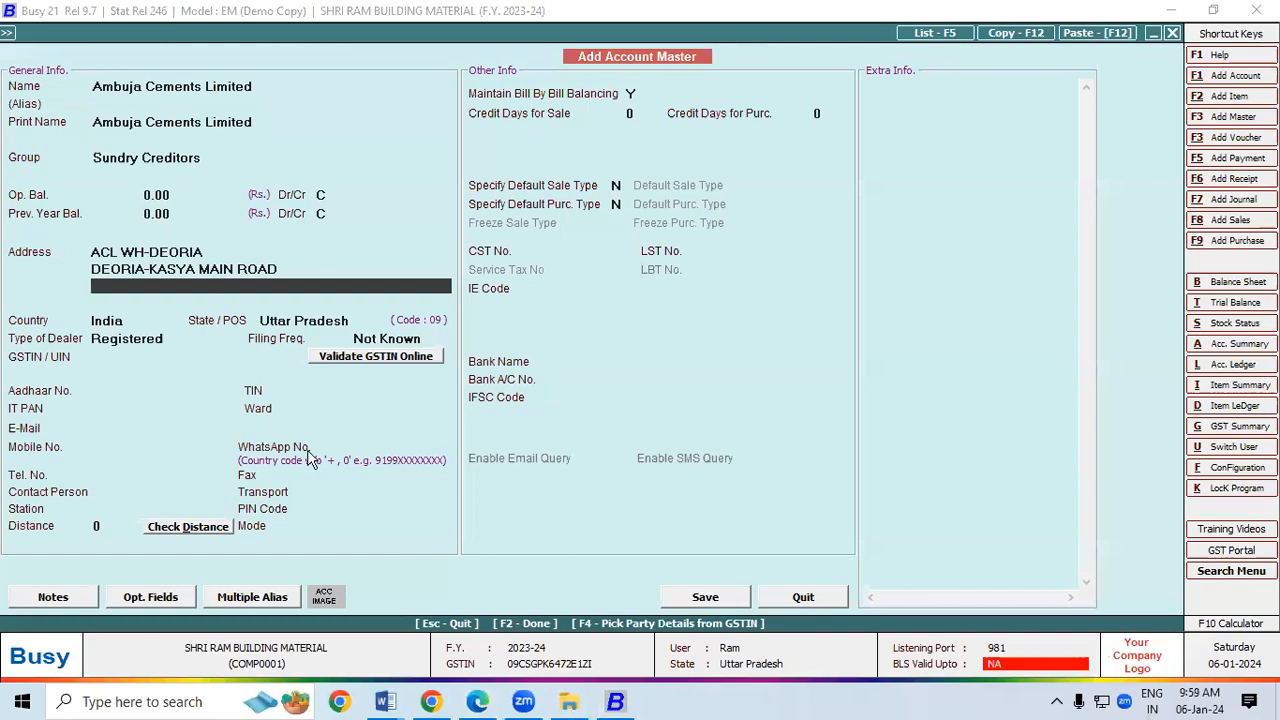
Step: Add third address line BHIMPUR DEORIA, keep location defaults, and copy the supplier's GSTIN
key(alt+Tab)
drag(63, 268, 203, 268)
key(ctrl+c)
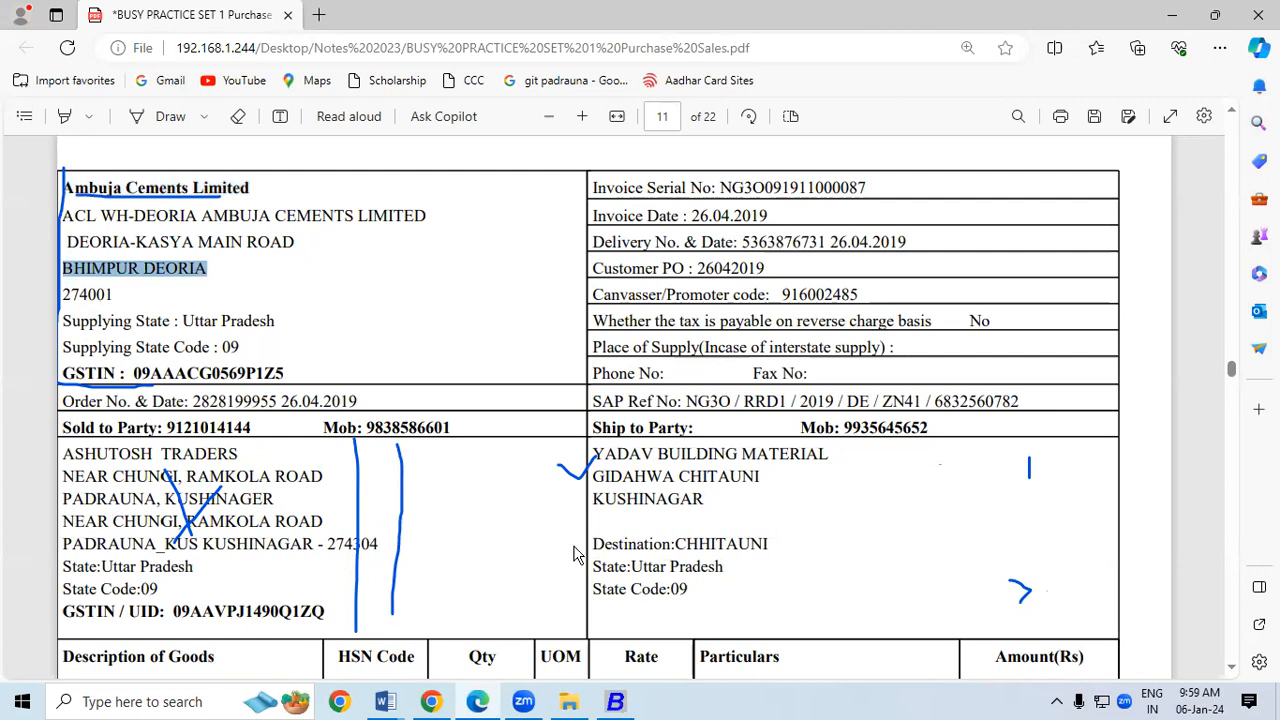
key(alt+Tab)
key(ctrl+v)
key(Return)
key(Return)
key(Return)
key(Return)
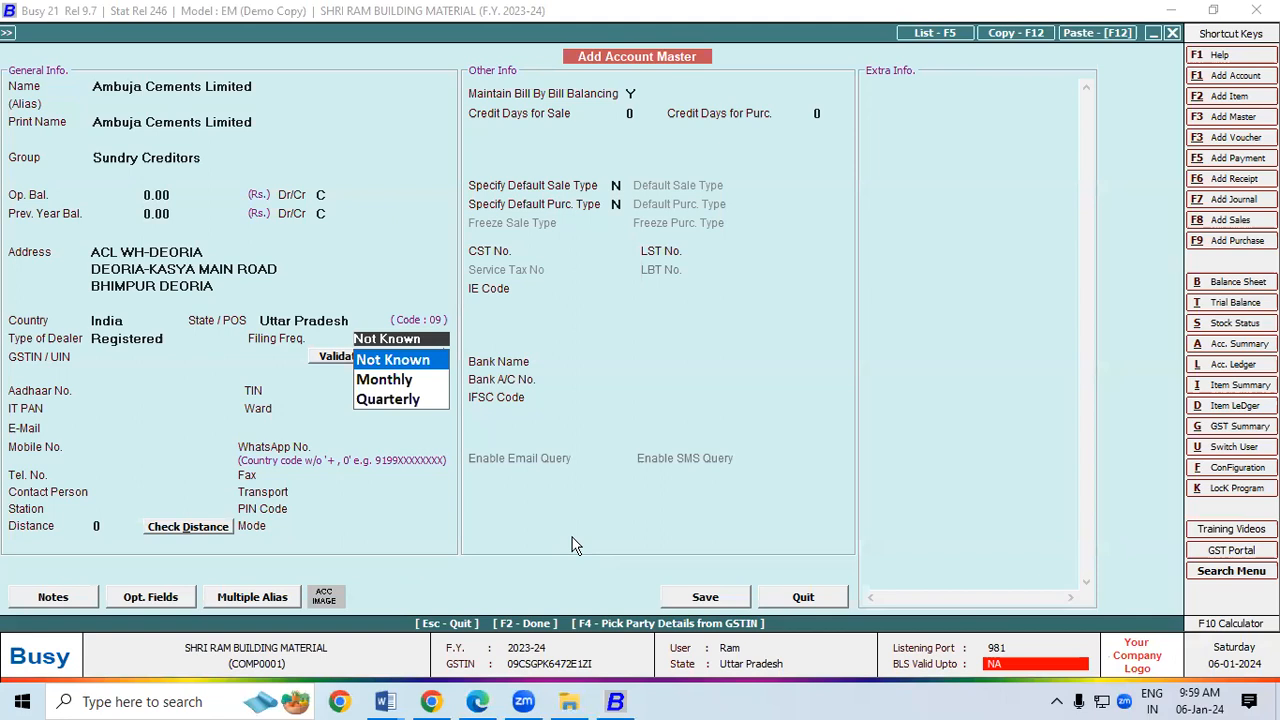
key(Return)
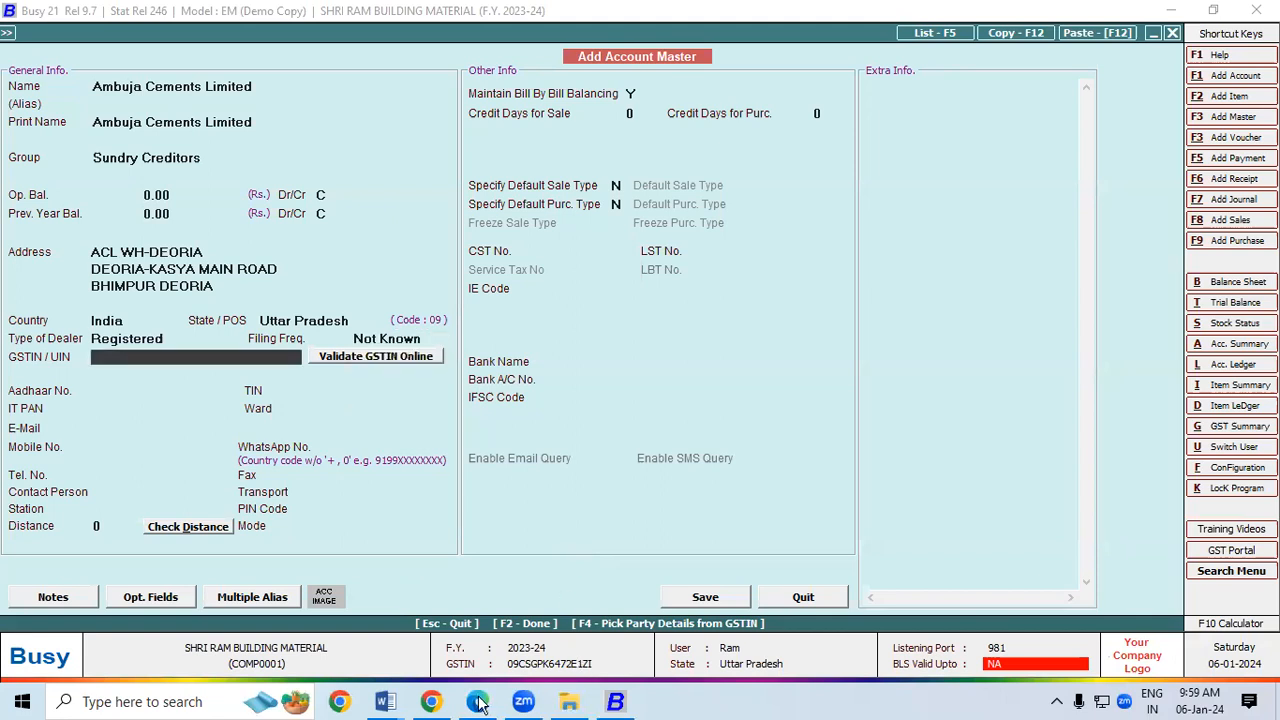
key(alt+Tab)
double_click(280, 372)
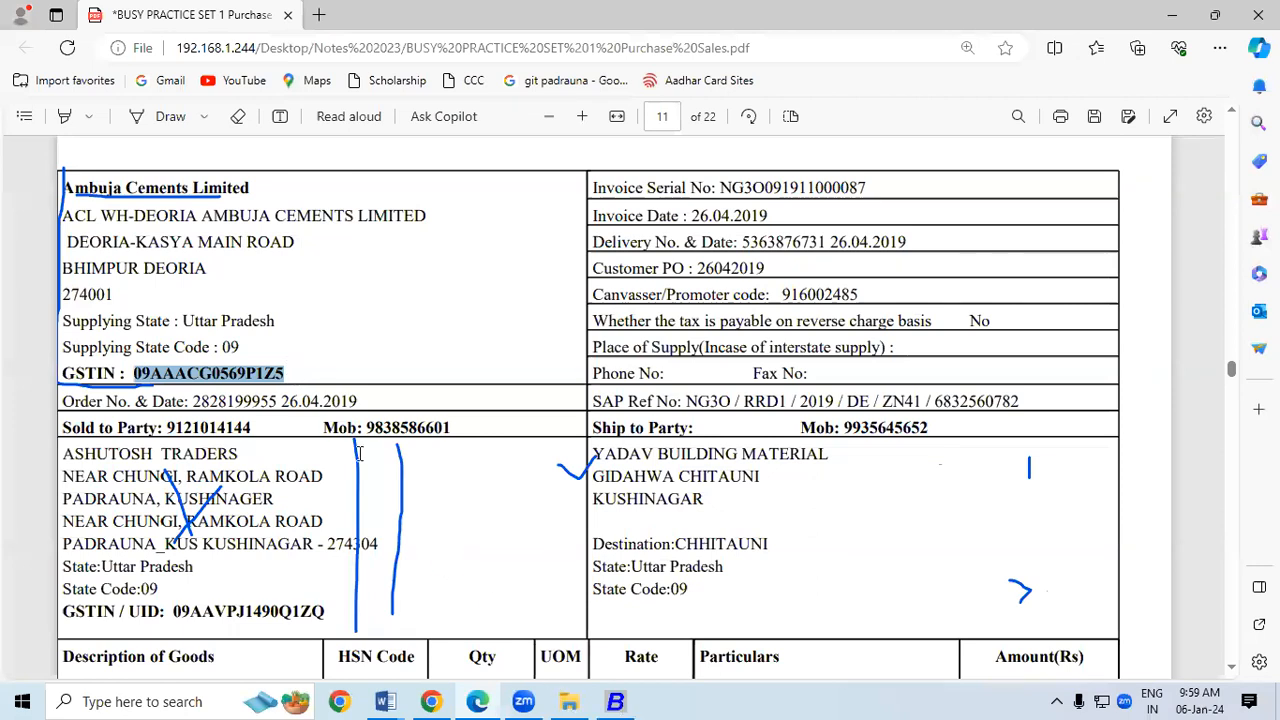
key(alt+Tab)
Step: Save the new creditor and voucher 11, accepting GST, bill-by-bill, transport and e-way bill prompts
click(705, 597)
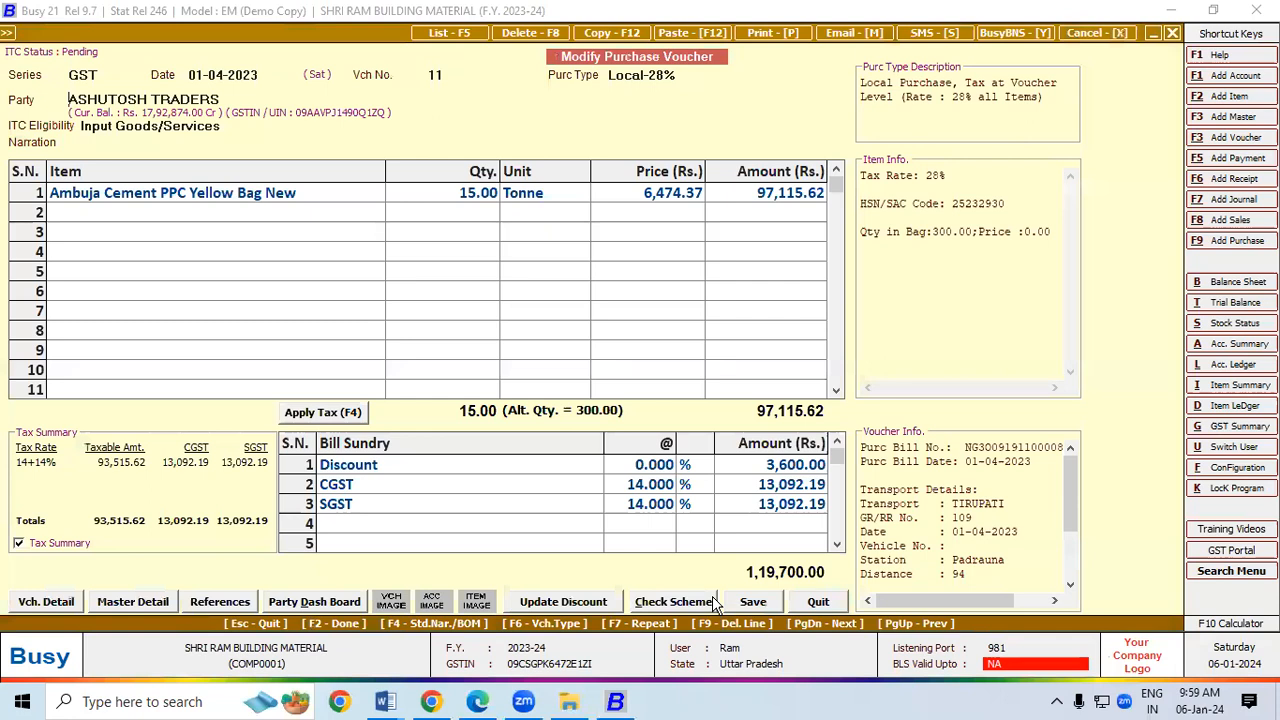
click(240, 104)
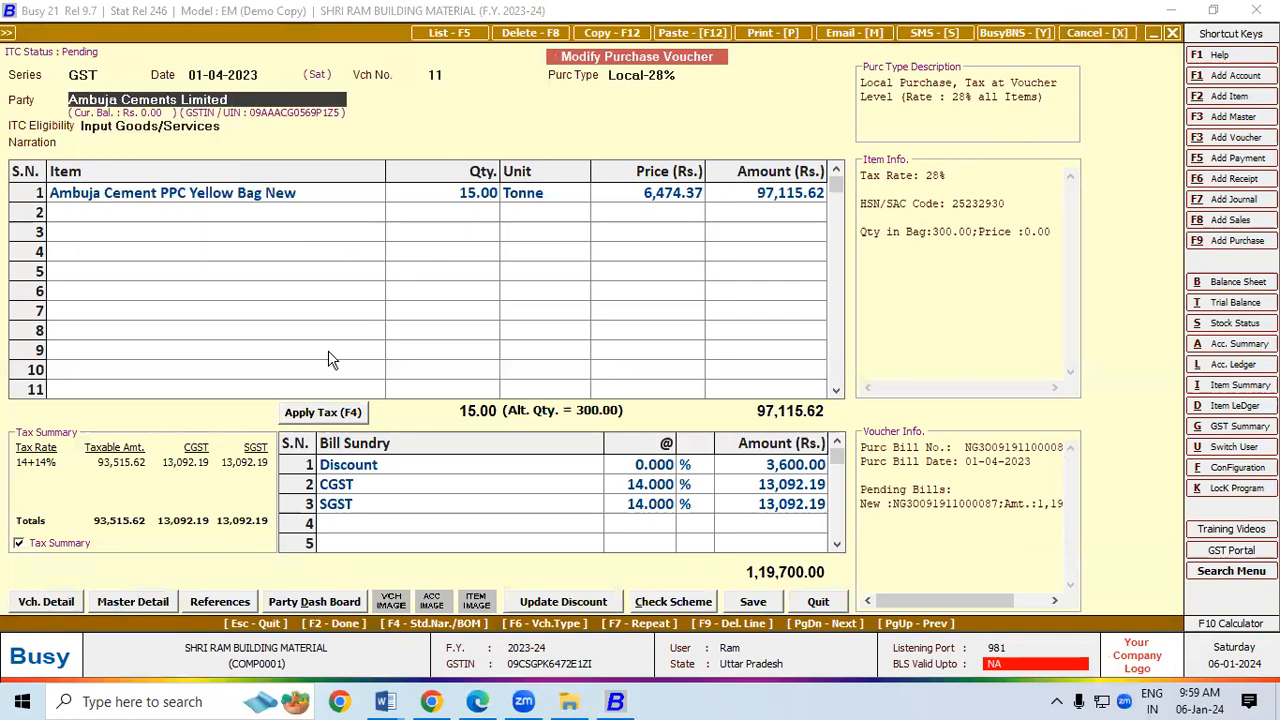
click(753, 601)
click(633, 414)
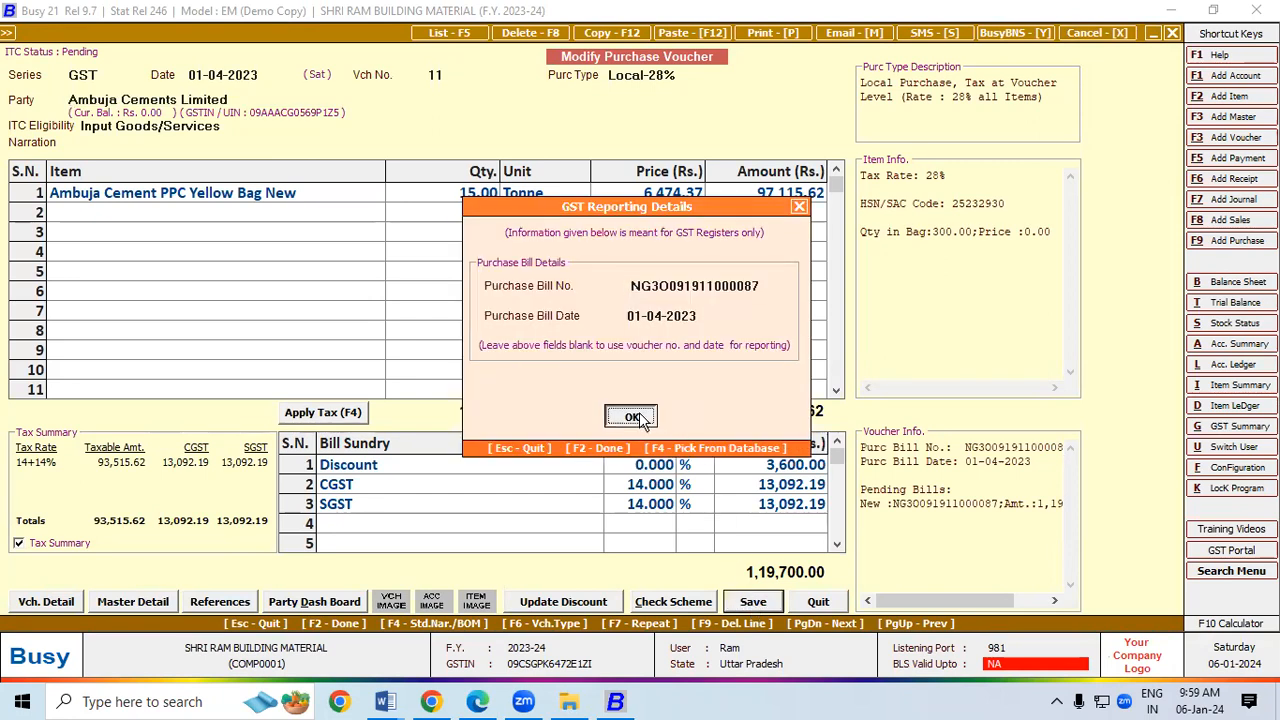
click(636, 497)
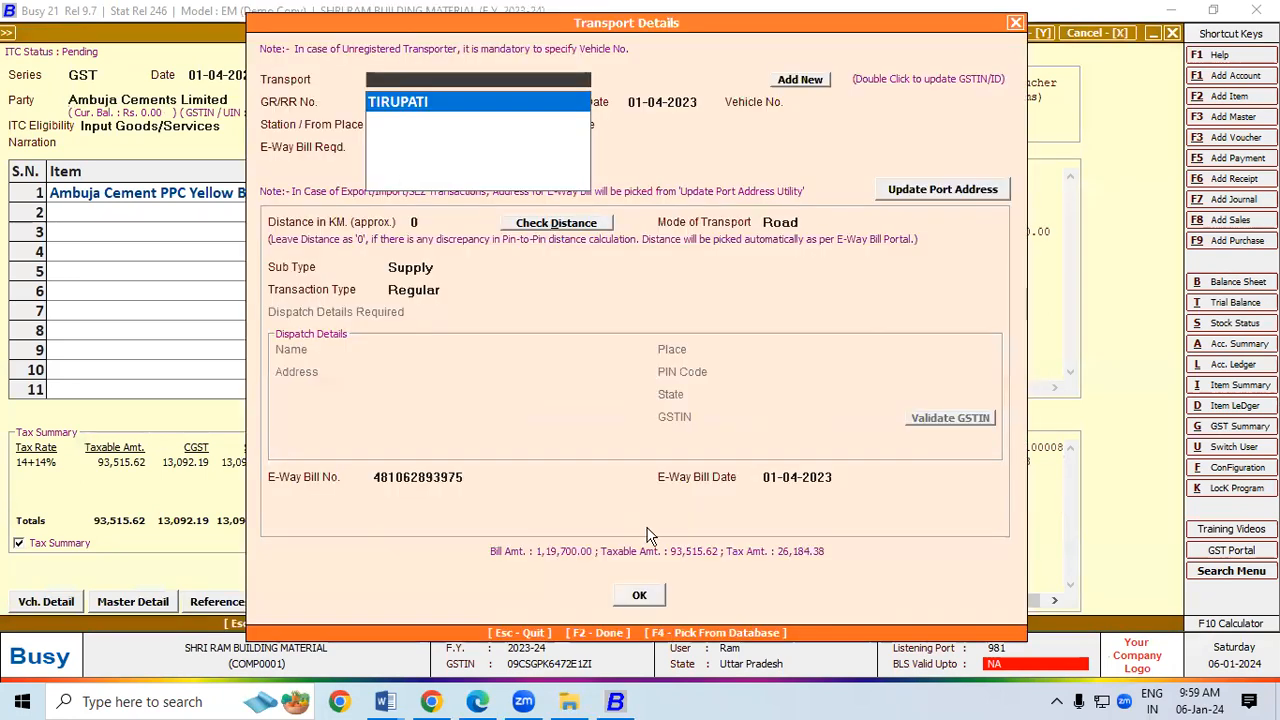
click(642, 596)
click(683, 391)
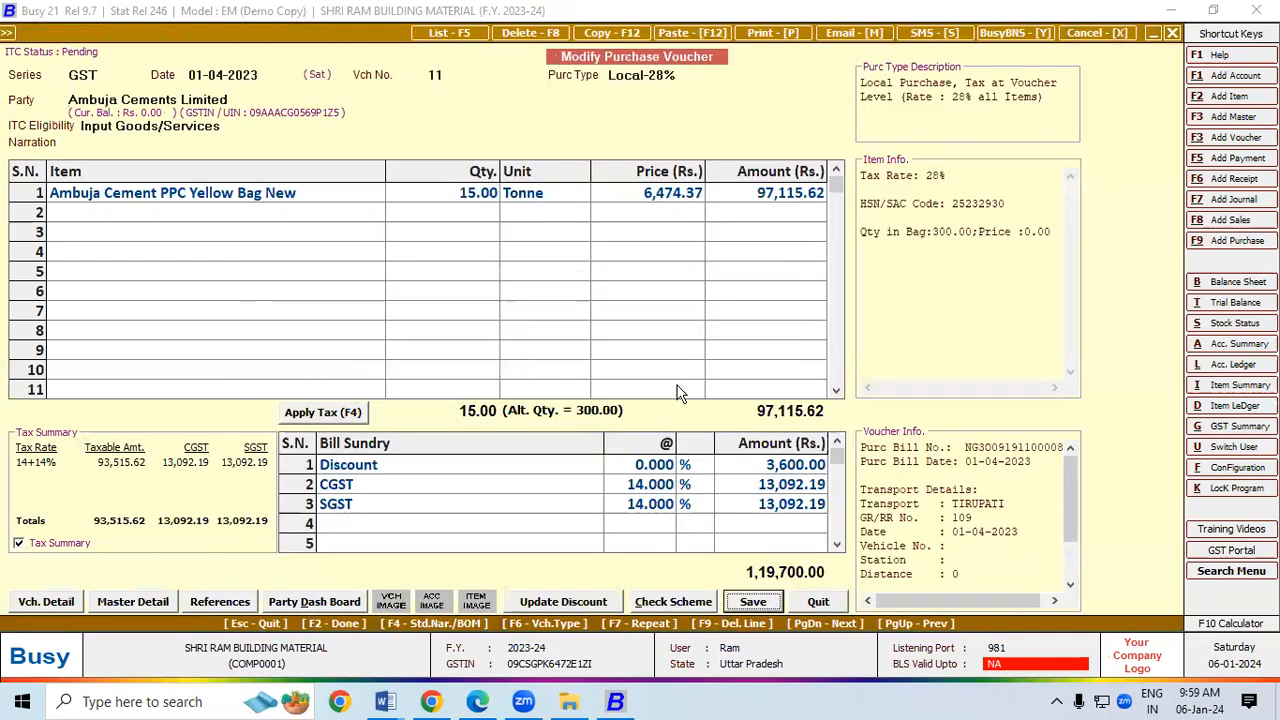